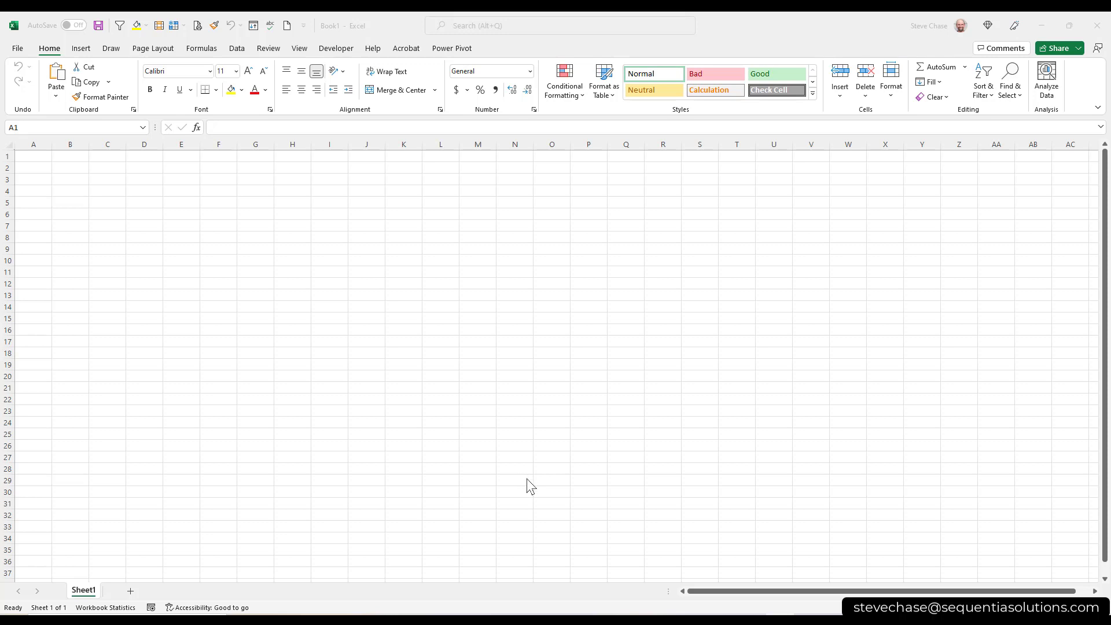
Select cells K7, J17, Q17, Q10 and F10 near the top of the sheet.
left_click(394, 229)
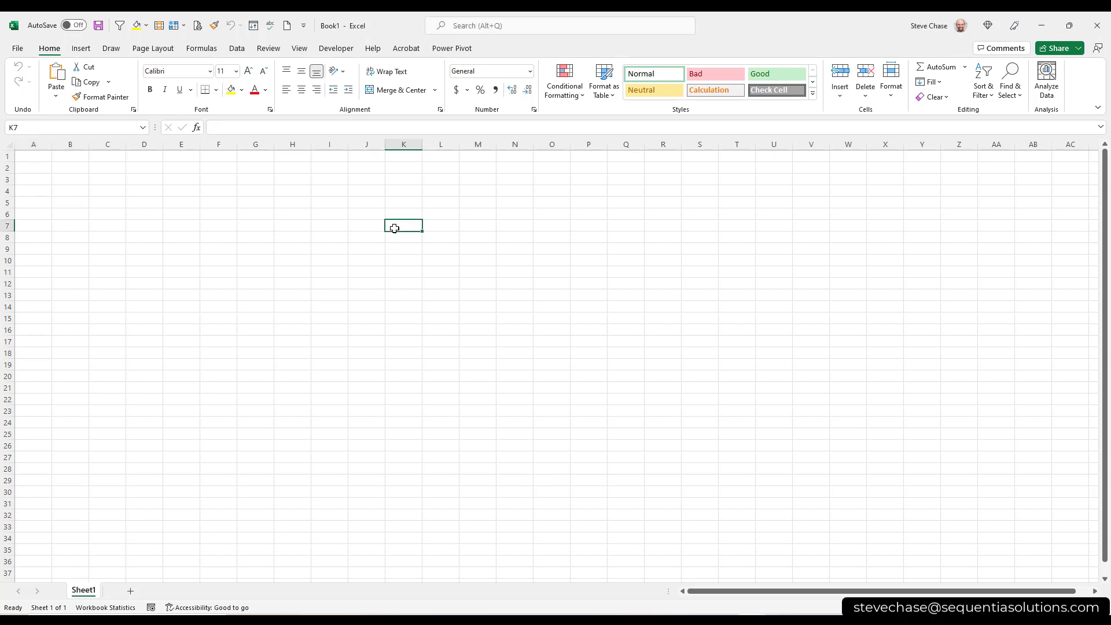
left_click(367, 339)
left_click(640, 342)
left_click(630, 264)
left_click(202, 263)
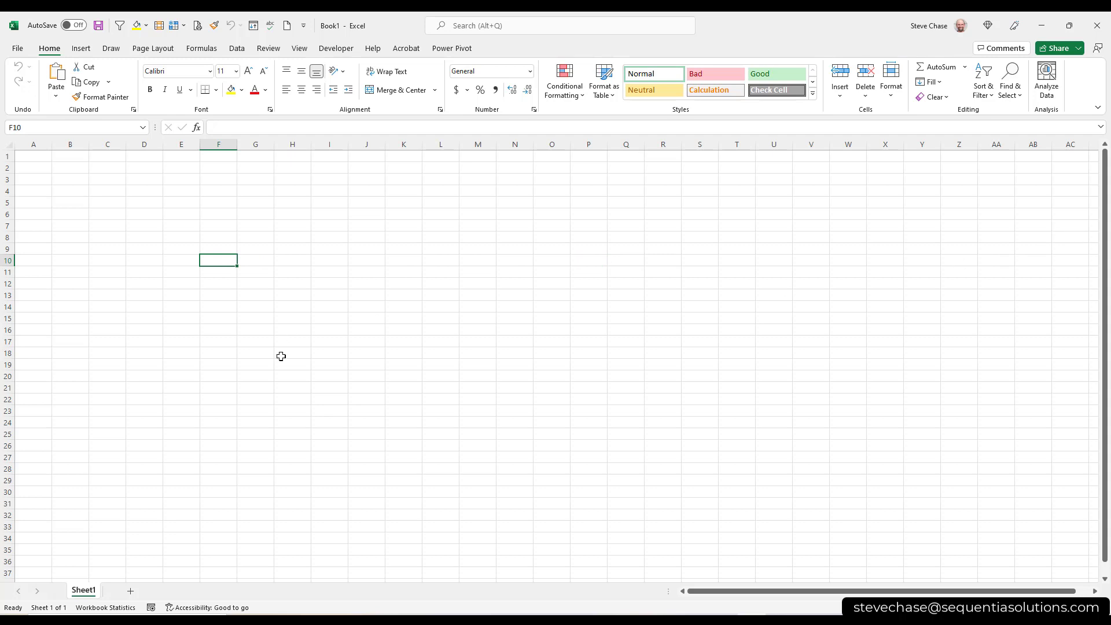
Scroll down selecting D129, E160 and F62, then jump to the last row, 1048576.
scroll(274, 405, "down", 20)
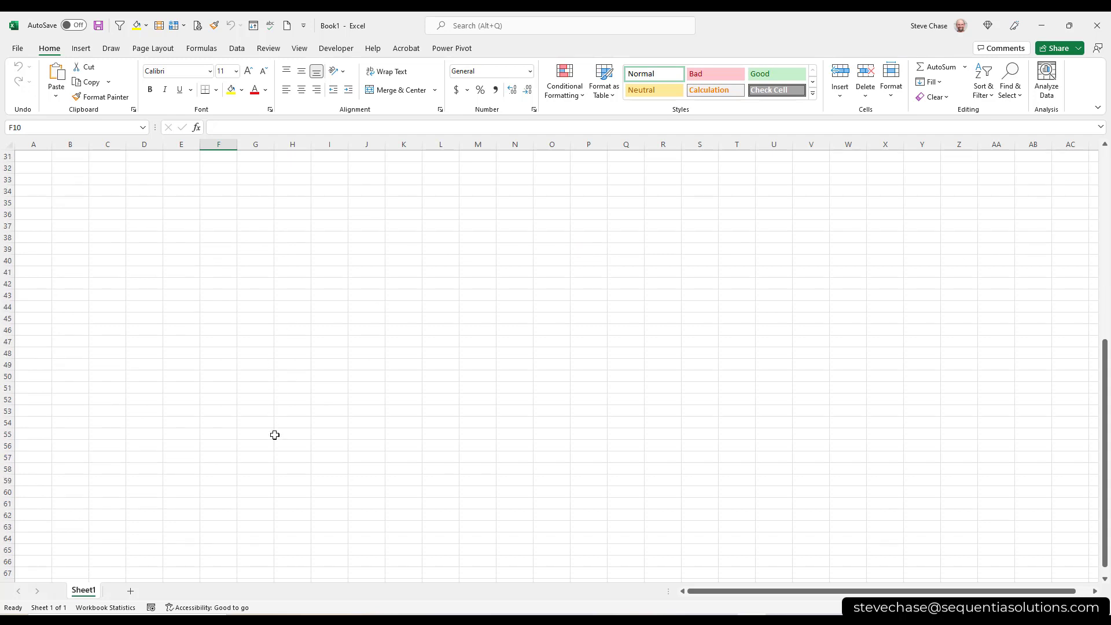
left_click(127, 460)
scroll(199, 463, "down", 10)
left_click(196, 467)
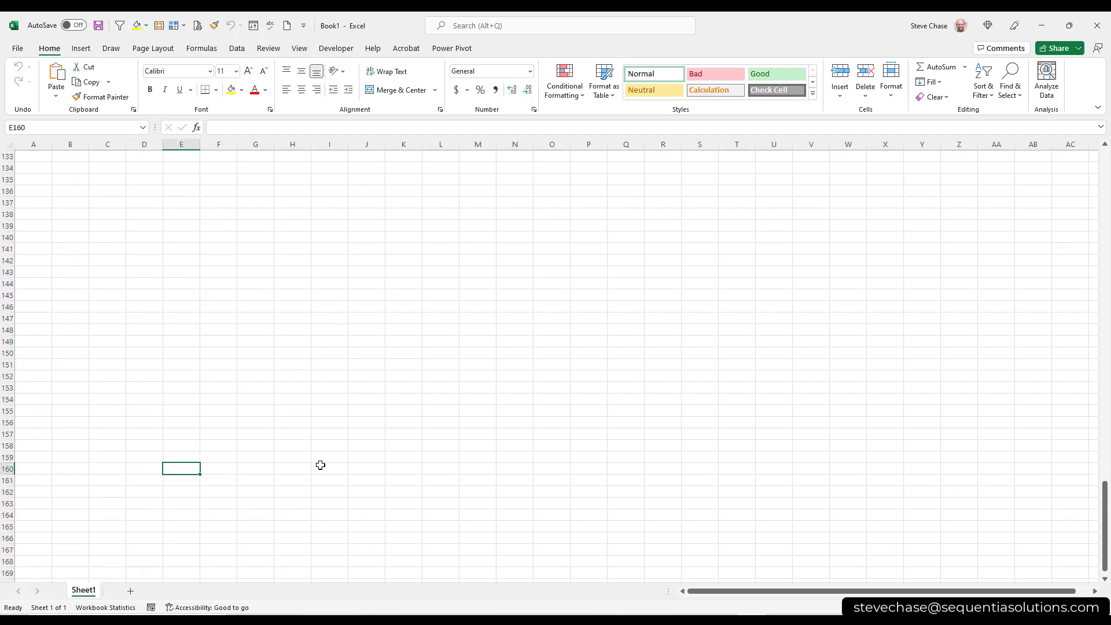
scroll(321, 465, "up", 20)
left_click(221, 308)
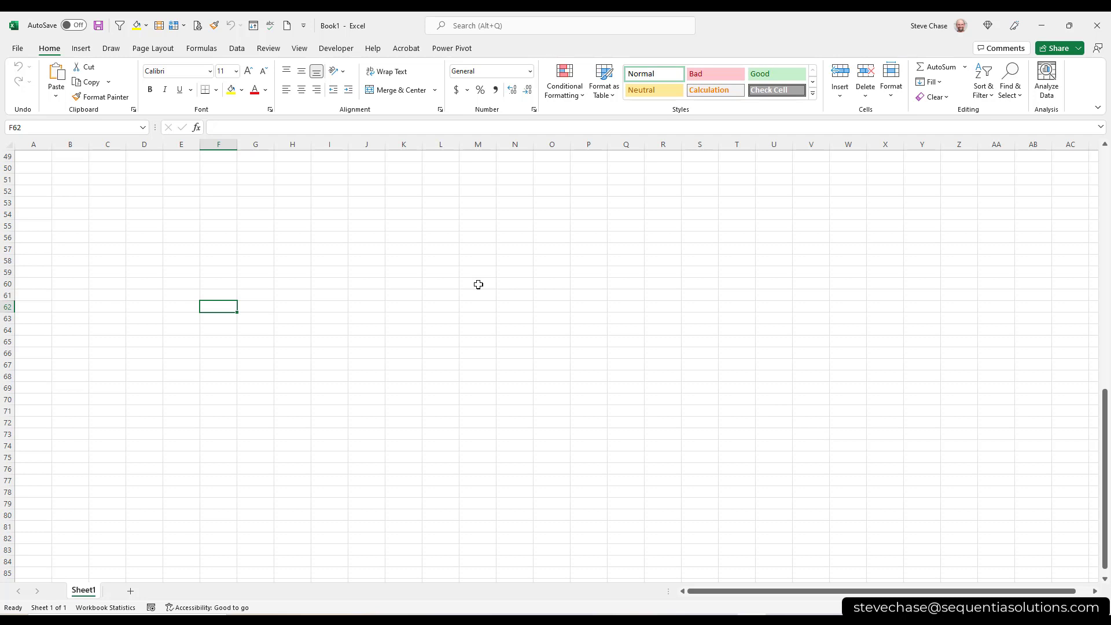
key("ctrl+Down")
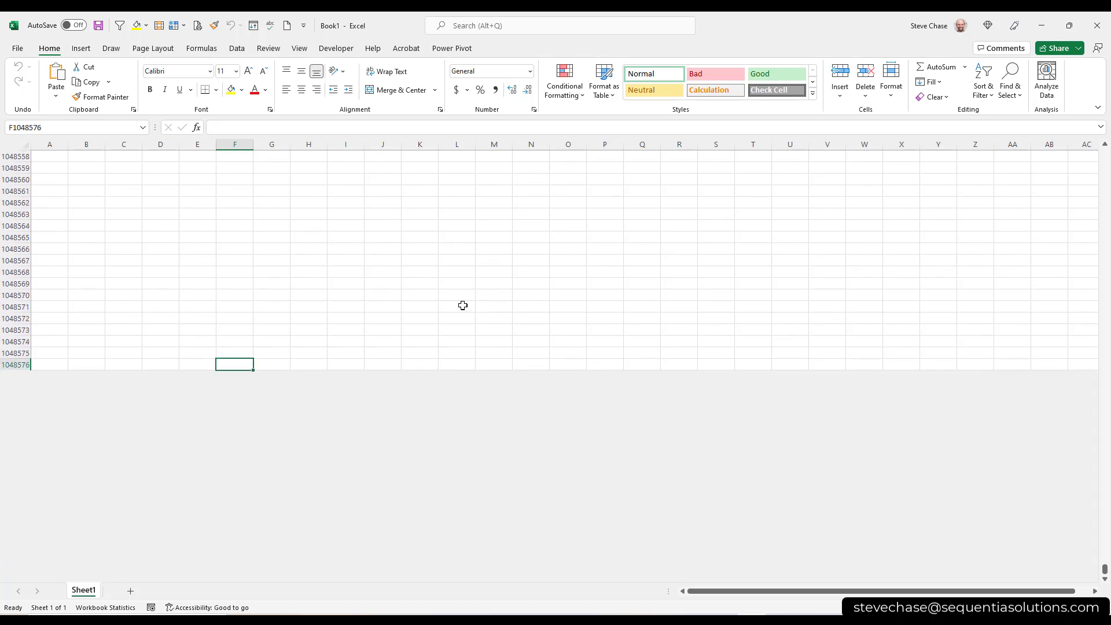
scroll(453, 312, "down", 2)
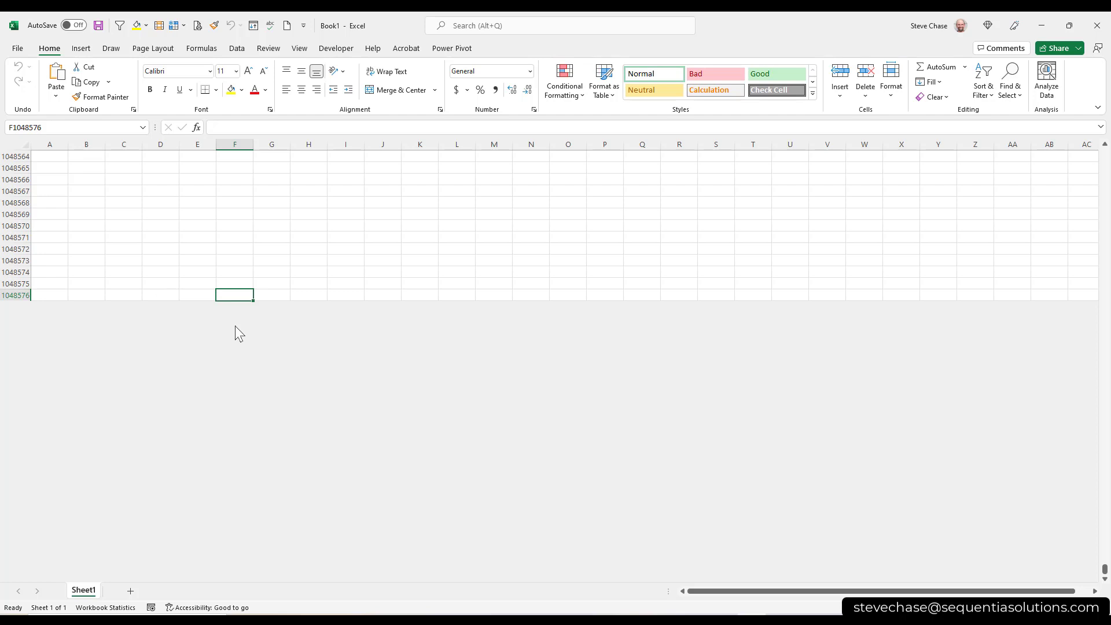
Launch Windows Calculator from Start search and move it toward the screen centre.
key("super")
type("cal")
key("Return")
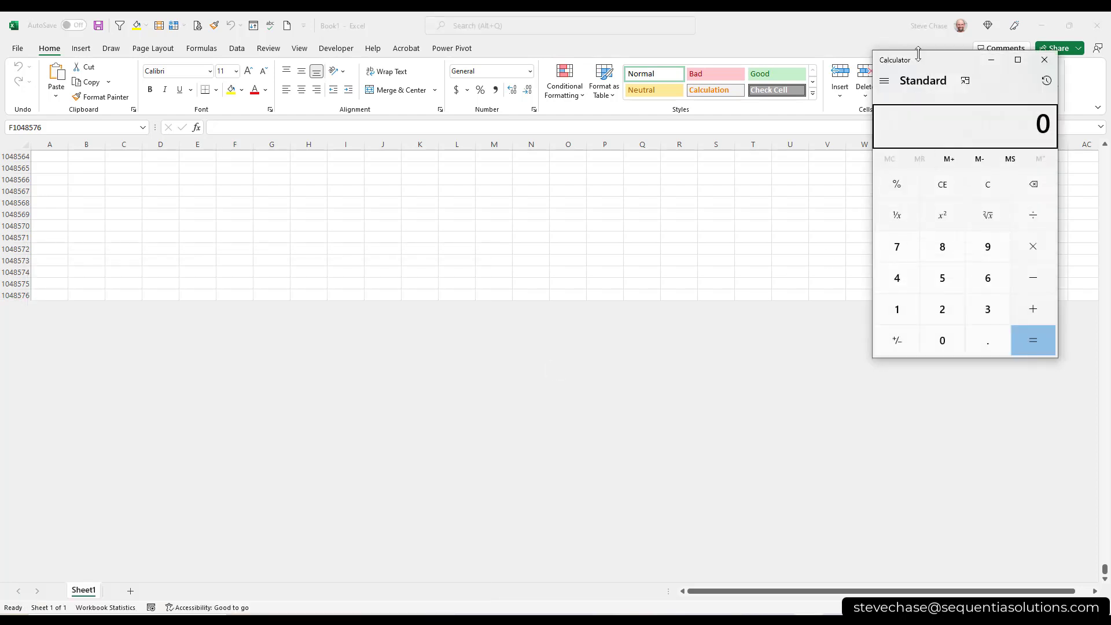
left_click_drag(924, 67, 438, 98)
Compute 2 × 2 and keep doubling until the display reads 1,048,576.
left_click(459, 334)
left_click(547, 282)
left_click(547, 371)
left_click(547, 371)
left_click(546, 371)
left_click(547, 371)
left_click(547, 371)
triple_click(547, 371)
triple_click(547, 371)
double_click(547, 371)
double_click(546, 371)
left_click(546, 371)
left_click(546, 370)
left_click(547, 371)
left_click(547, 371)
left_click_drag(451, 97, 117, 238)
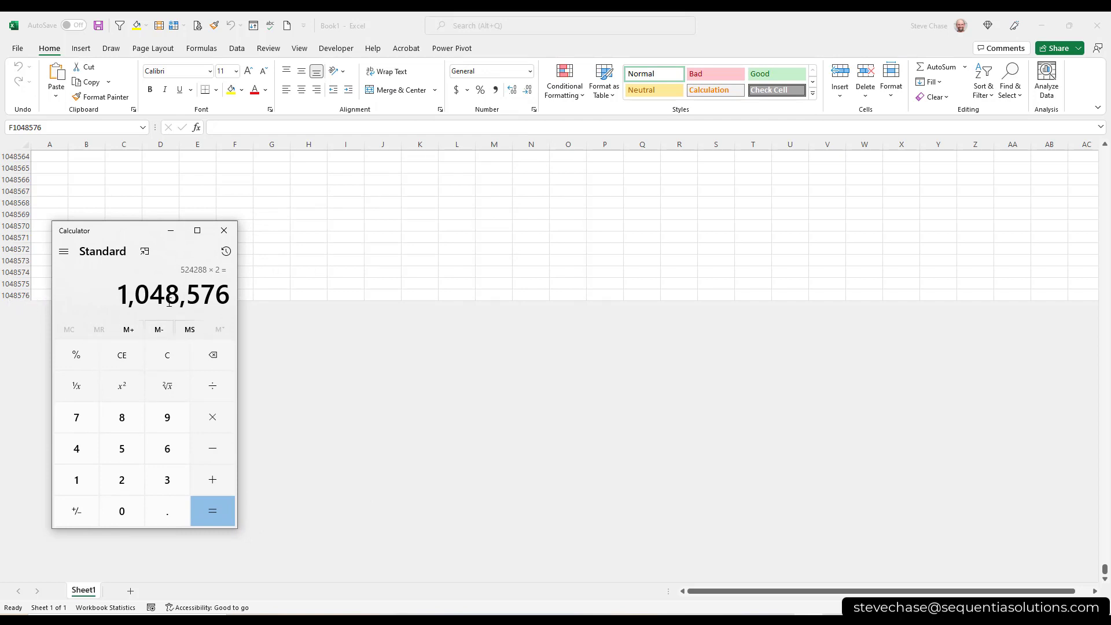
Jump to the last column XFD, then return to cell A1 through the Name Box.
left_click(379, 237)
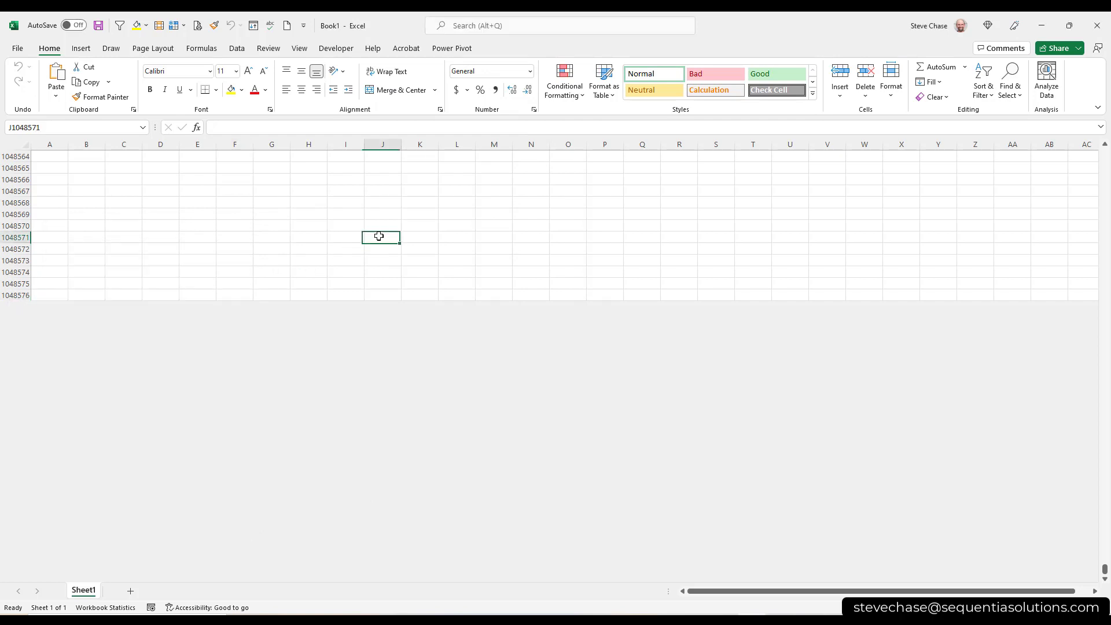
key("ctrl+Right")
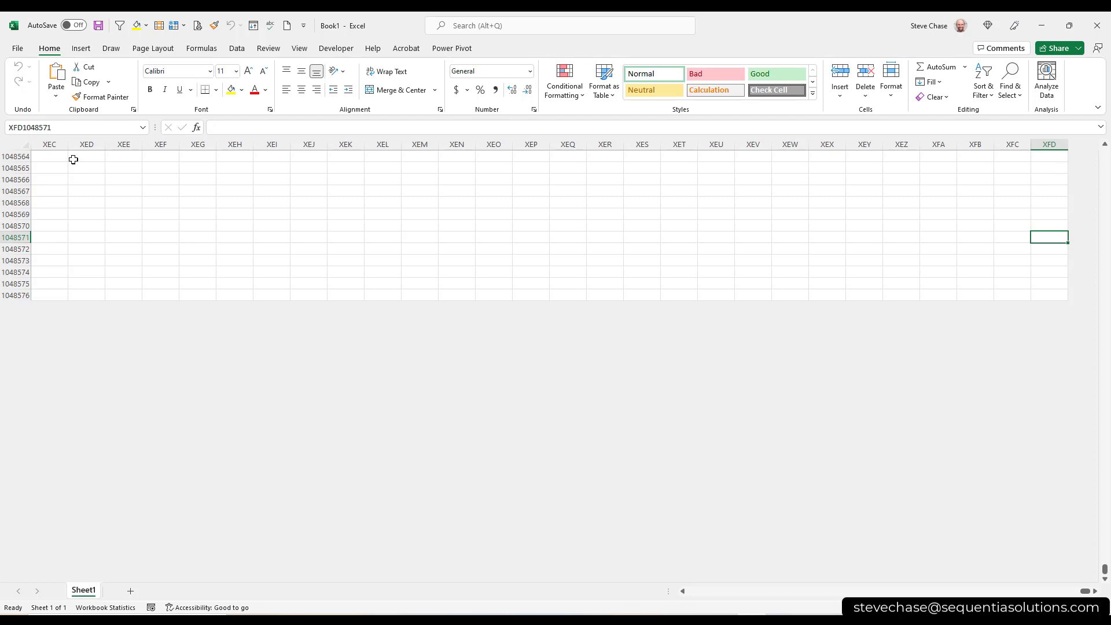
left_click(97, 132)
type("a1")
key("Return")
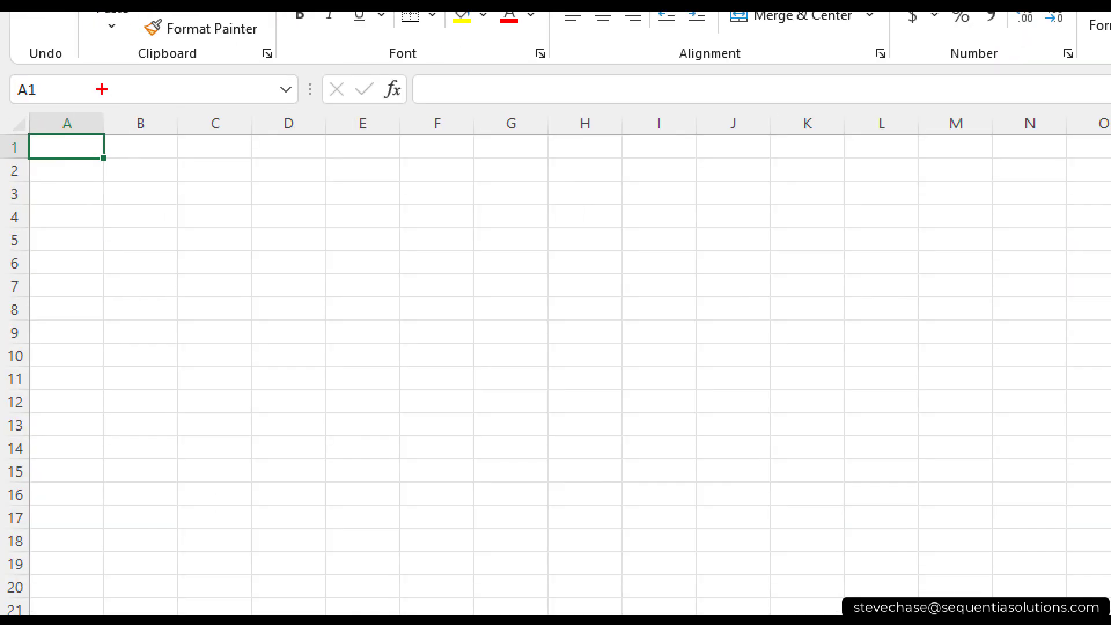
mouse_move(38, 117)
left_mouse_down()
mouse_move(15, 110)
mouse_move(2, 134)
mouse_move(81, 82)
mouse_move(55, 70)
left_mouse_up()
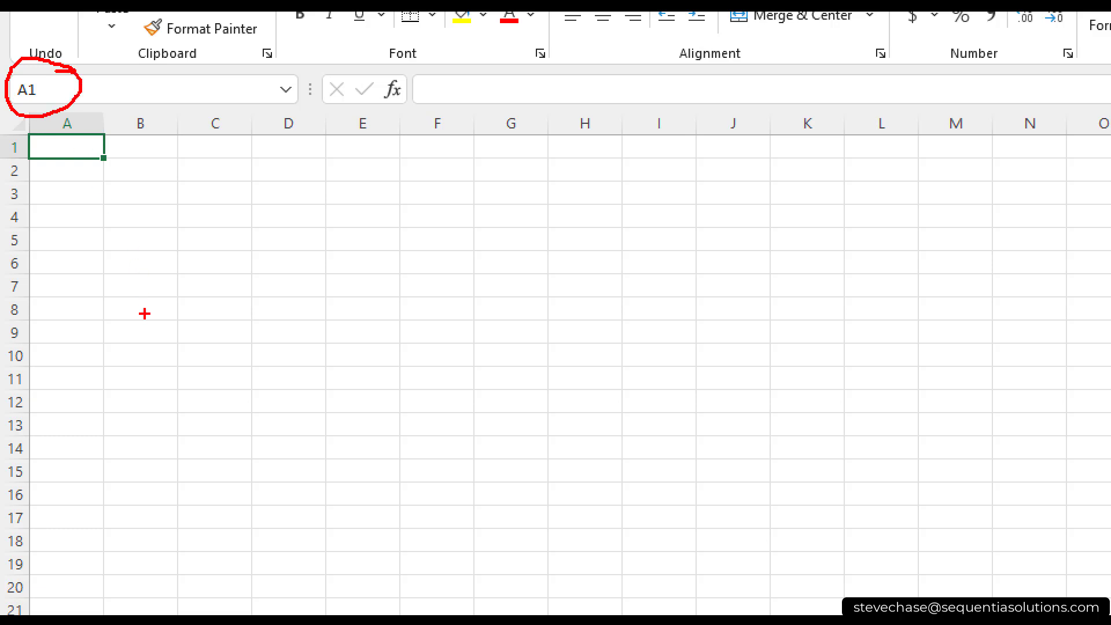
left_click_drag(313, 72, 859, 61)
left_click_drag(284, 116, 908, 111)
key("Escape")
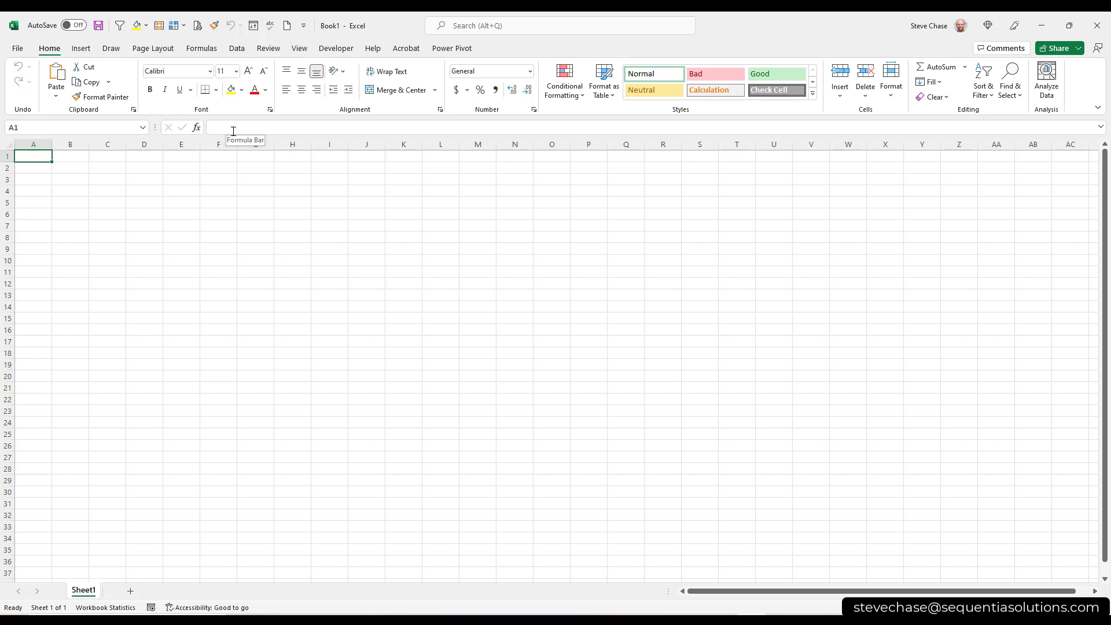
Add three new sheets so the workbook holds four.
left_click(130, 592)
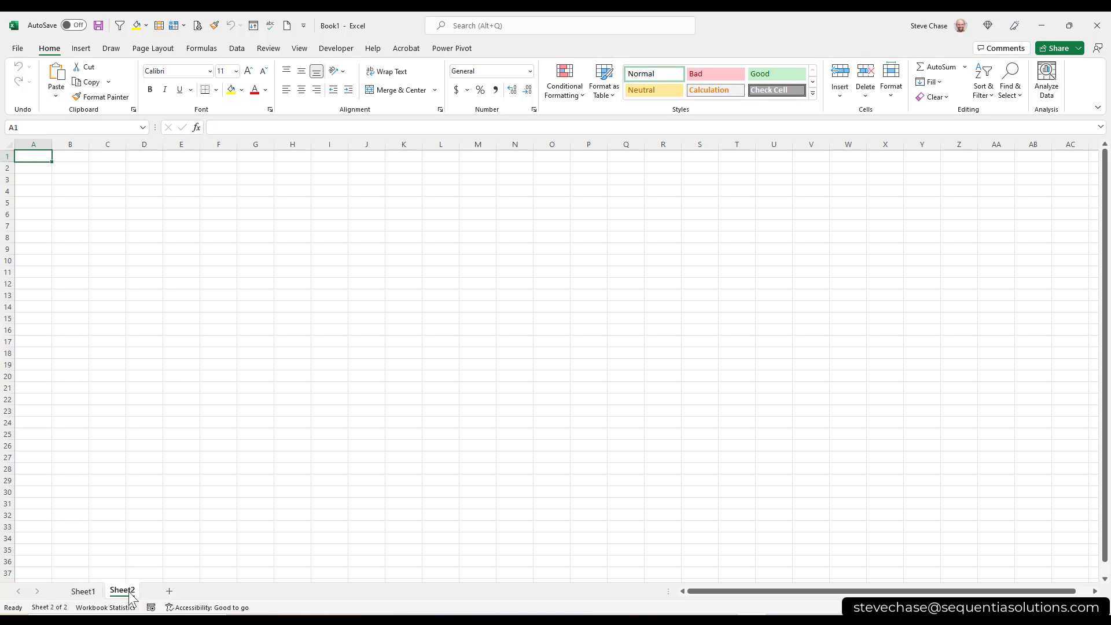
left_click(169, 591)
left_click(207, 591)
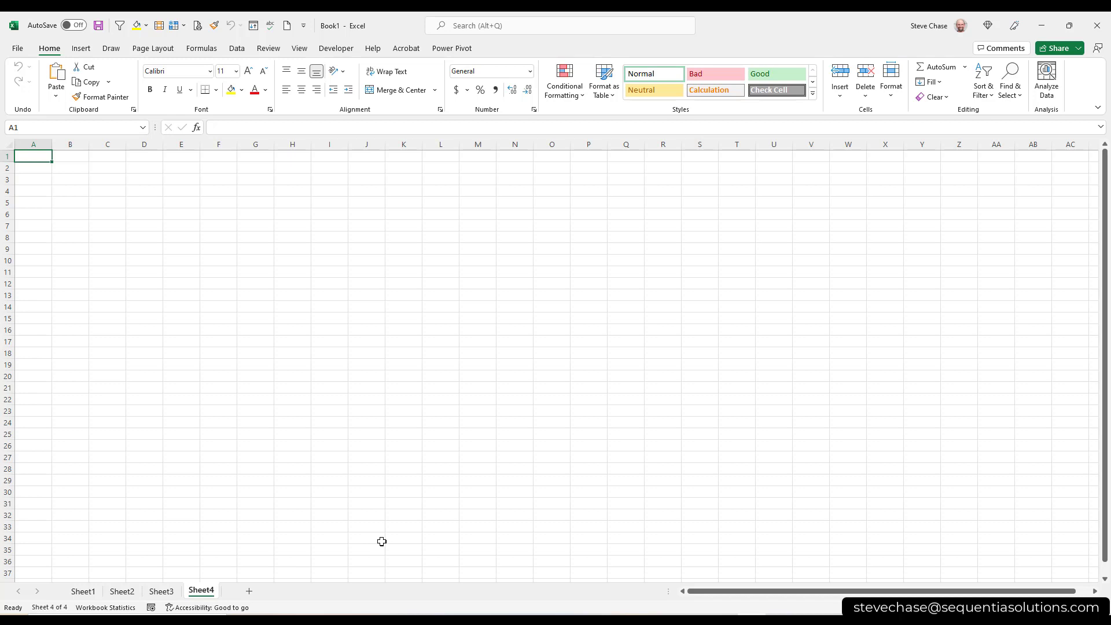
Rename Sheet1 to Jan and Sheet2 to Feb.
left_click(83, 591, "shift")
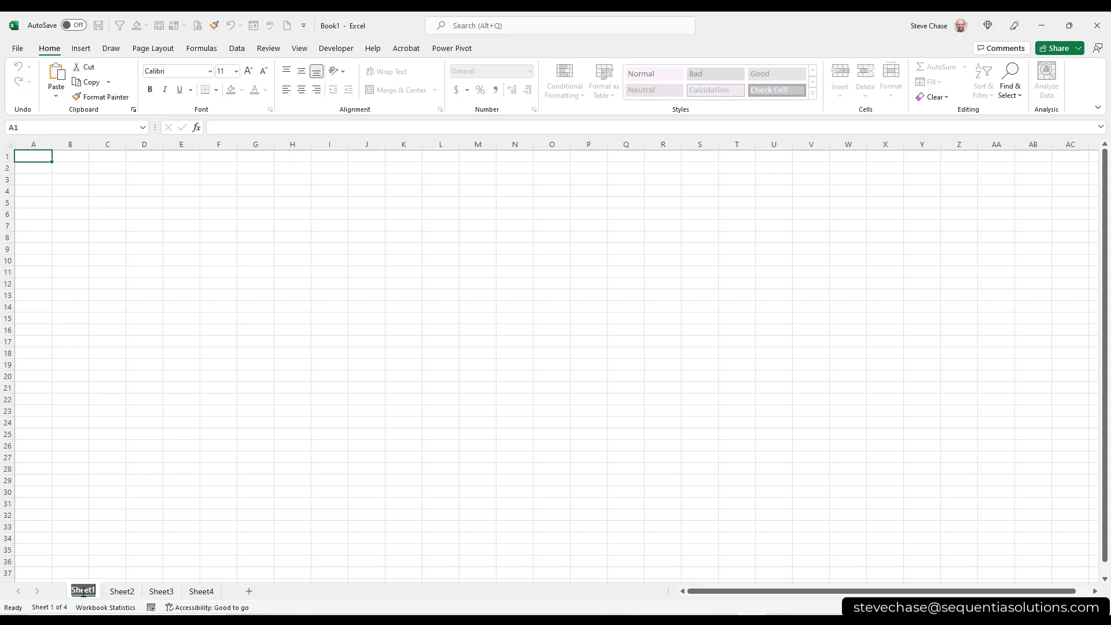
type("Jan")
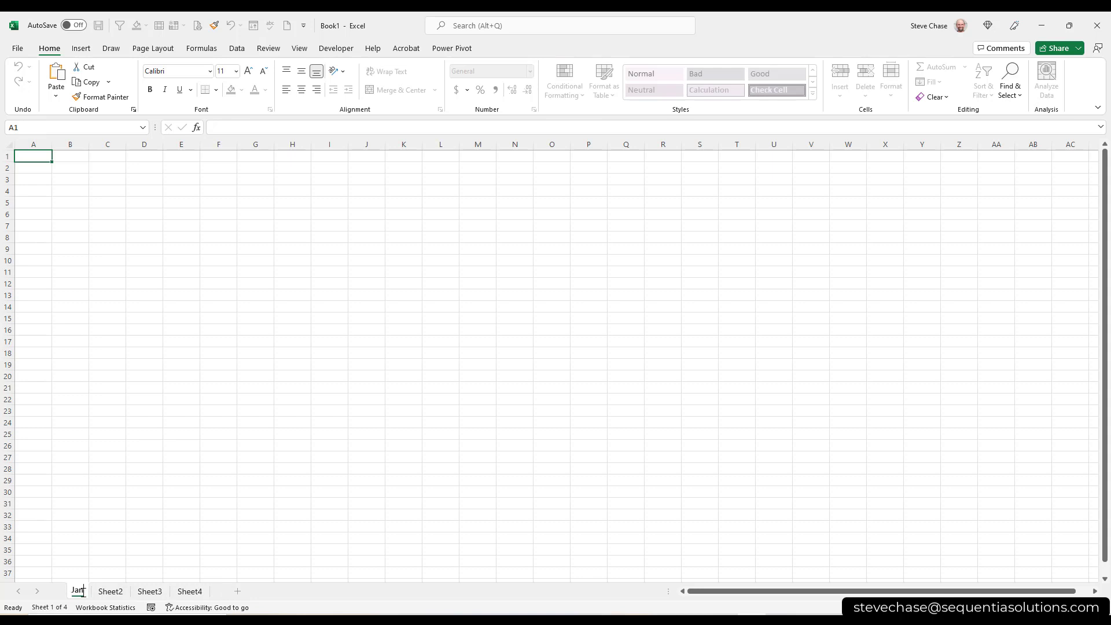
left_click(110, 591)
right_click(111, 591)
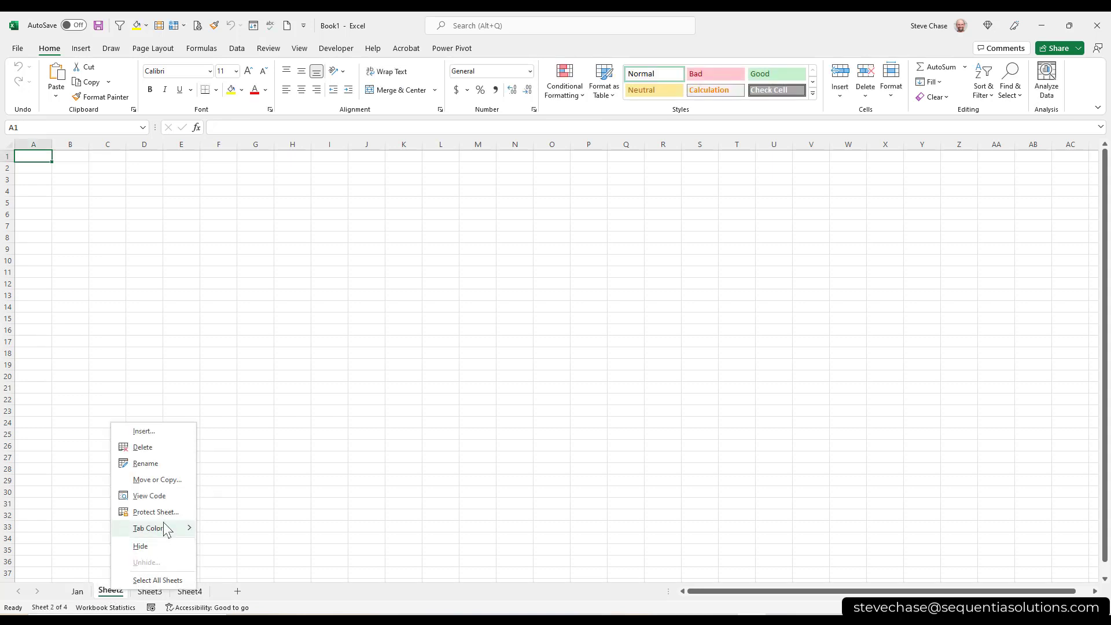
left_click(162, 463)
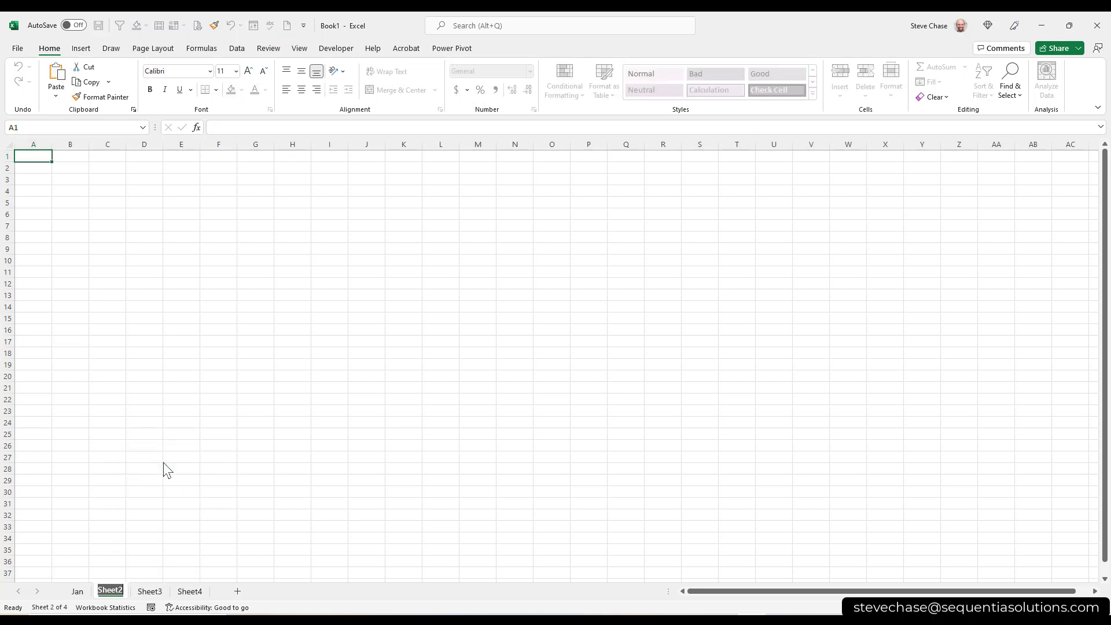
type("Feb")
left_click(164, 461)
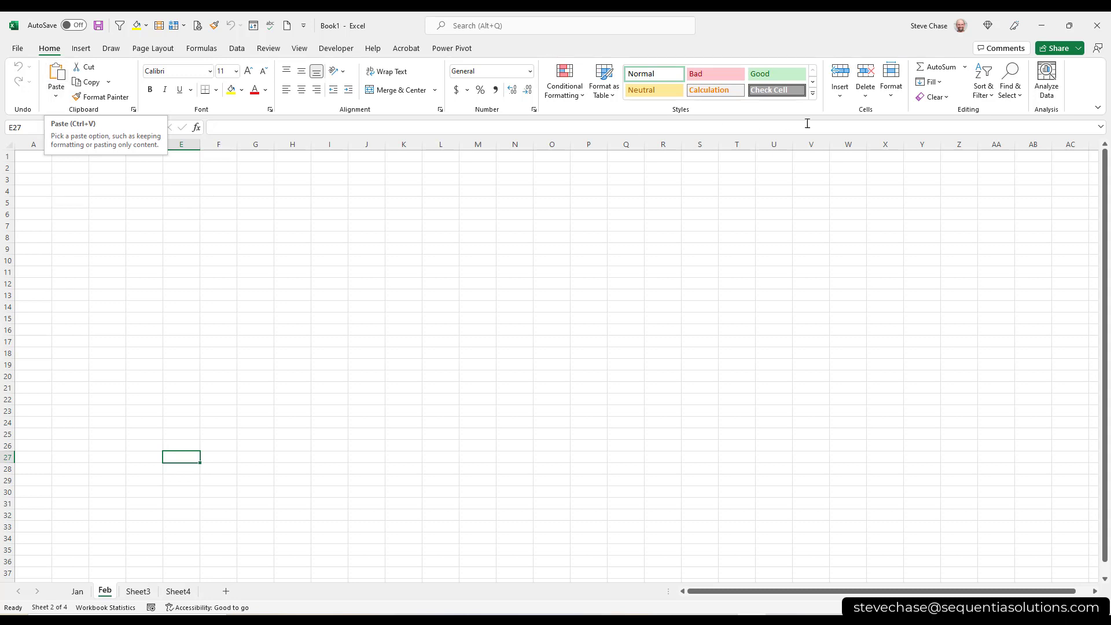
Browse the Insert and Delete cell menus, view Page Layout, and switch to Sheet3.
left_click(850, 99)
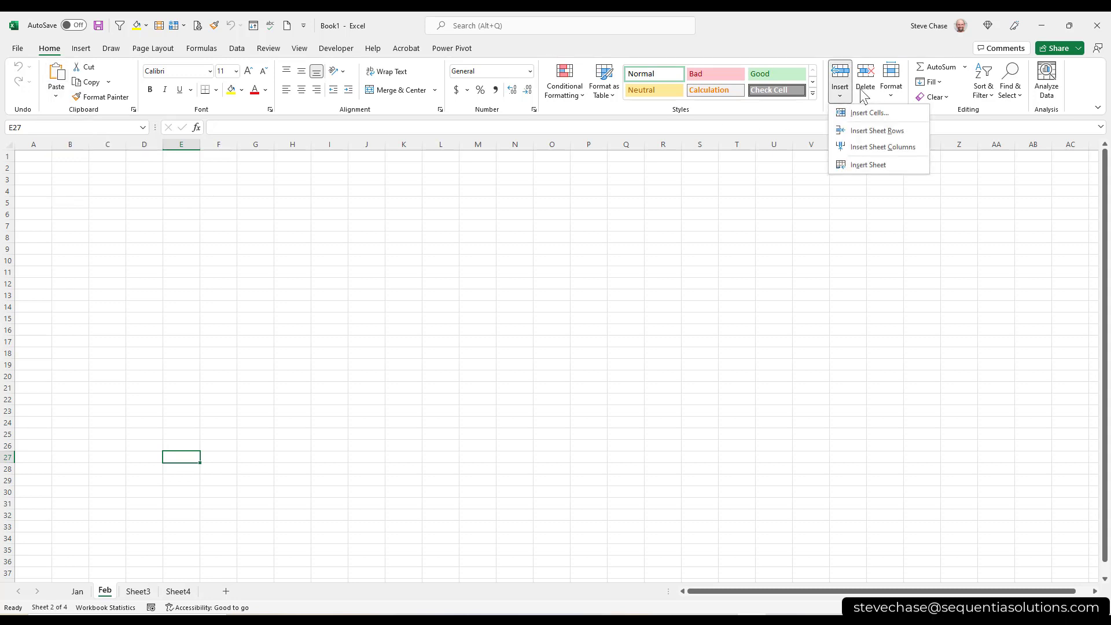
left_click(866, 93)
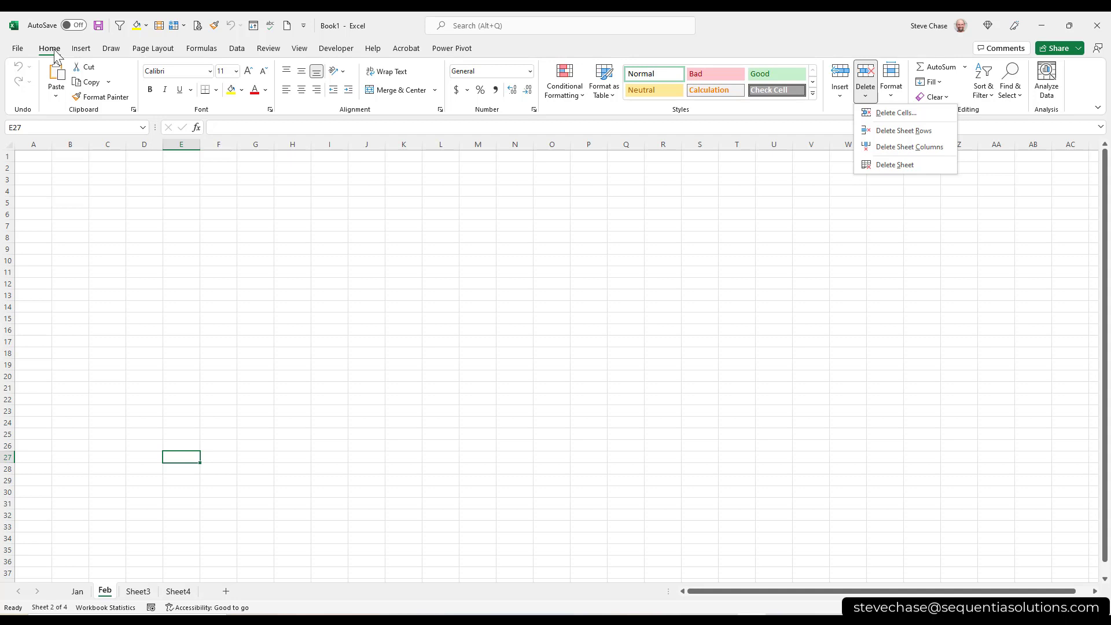
left_click(168, 51)
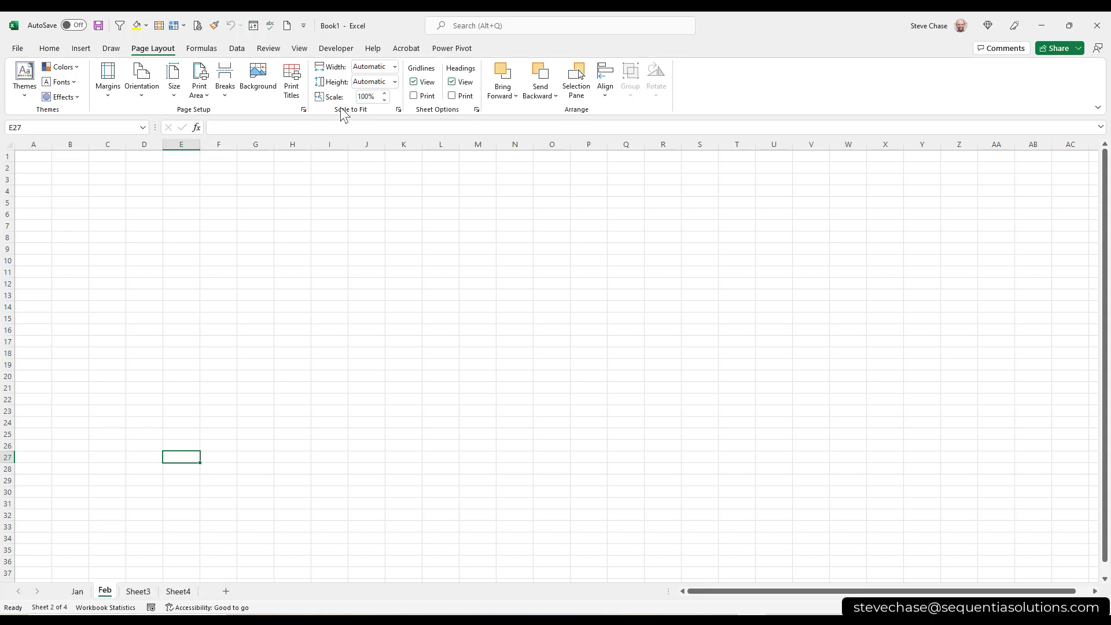
left_click(137, 591)
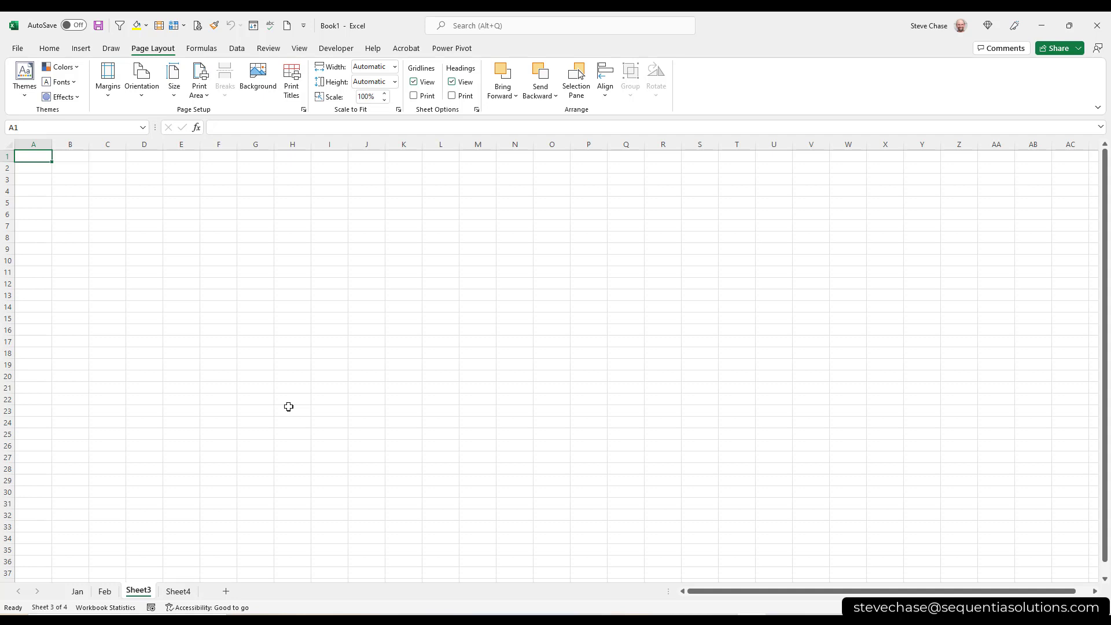
Enter the headers id, name and amount in E6:G6.
left_click(170, 212)
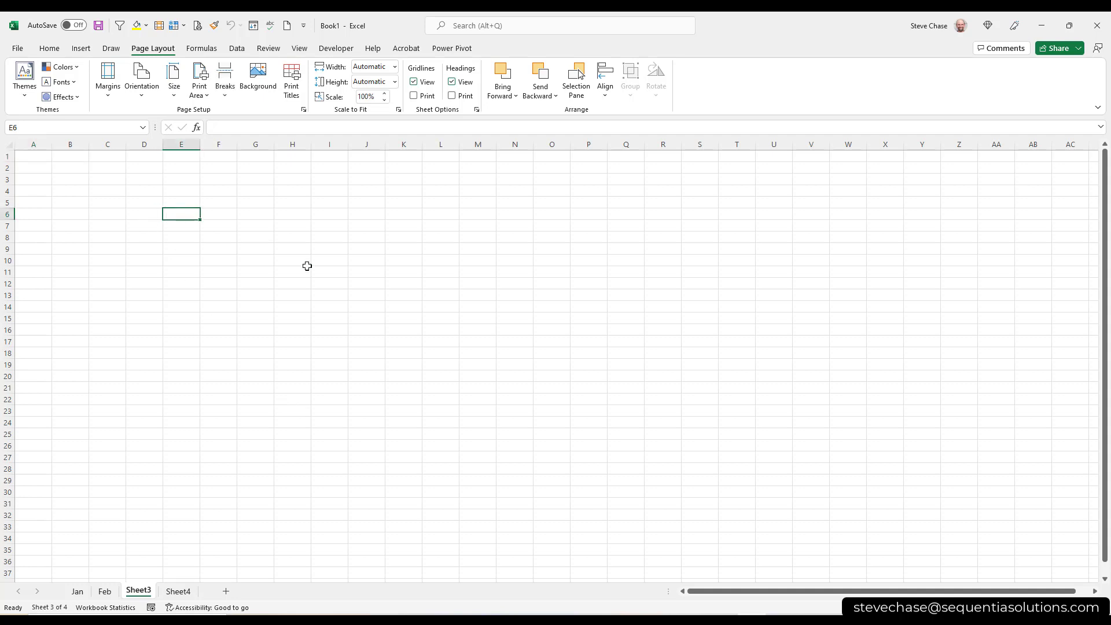
type("id")
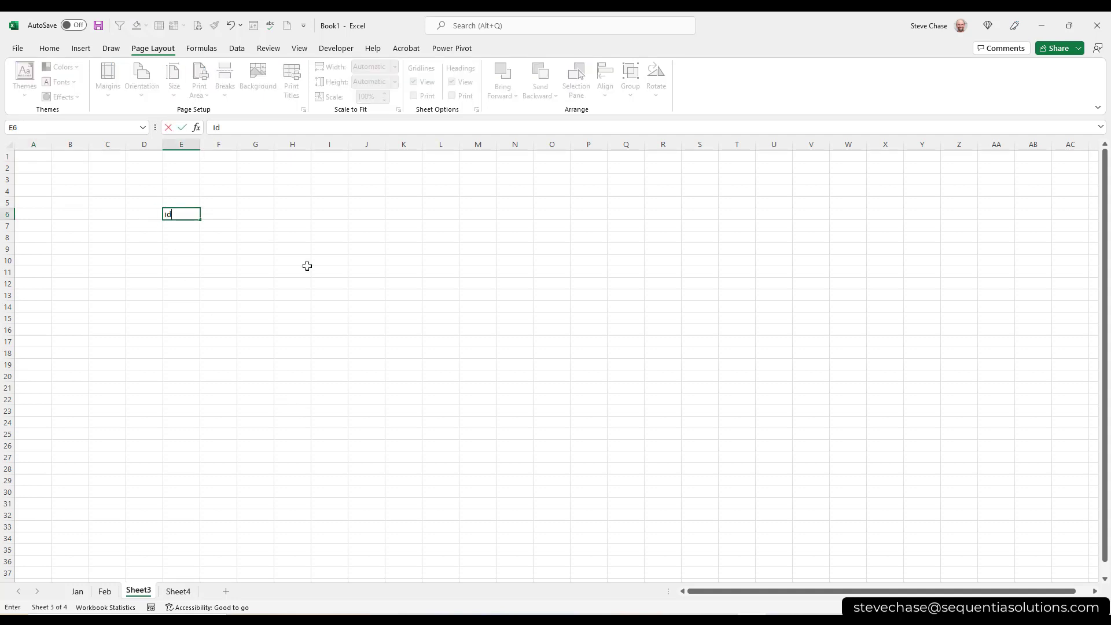
key("Tab")
type("name")
key("Tab")
type("amount")
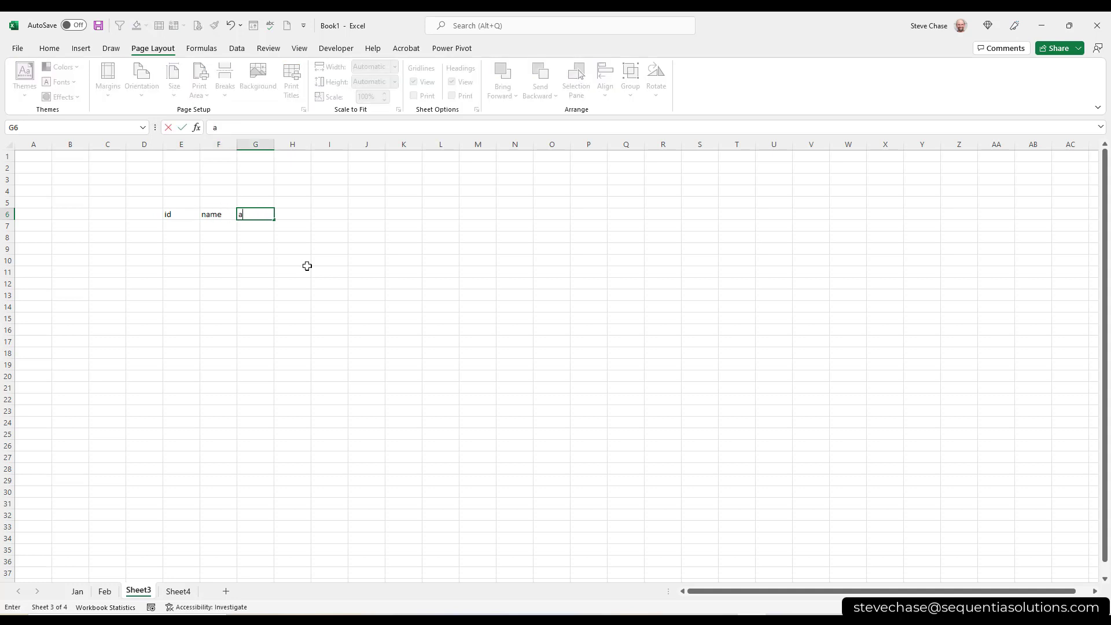
key("Return")
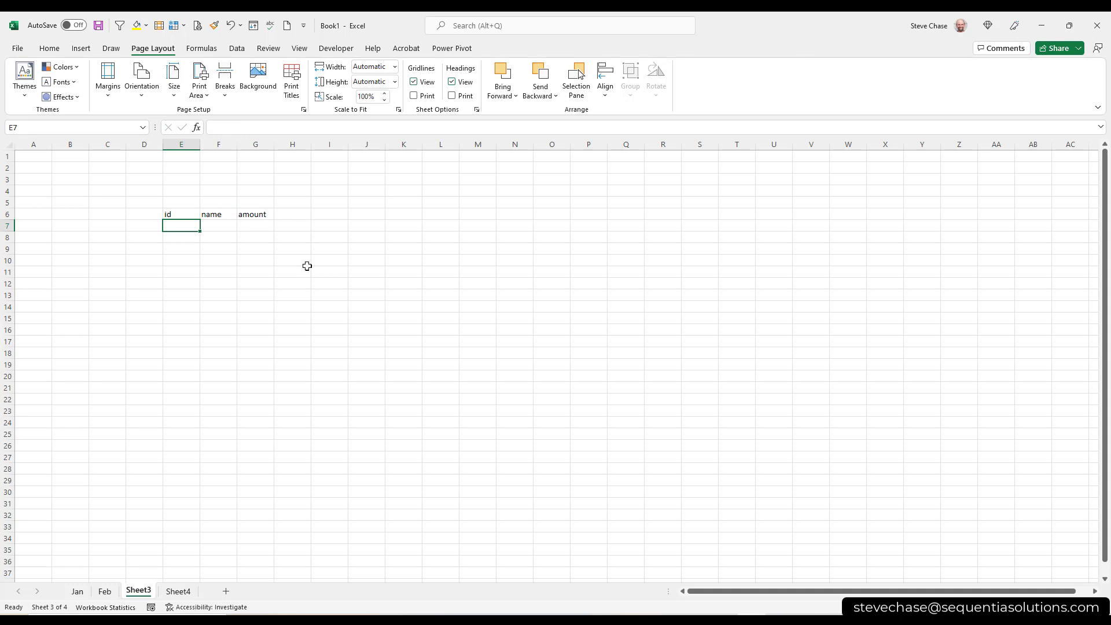
Enter the names Sam, Alex and Bill in F7:F9.
left_click(212, 228)
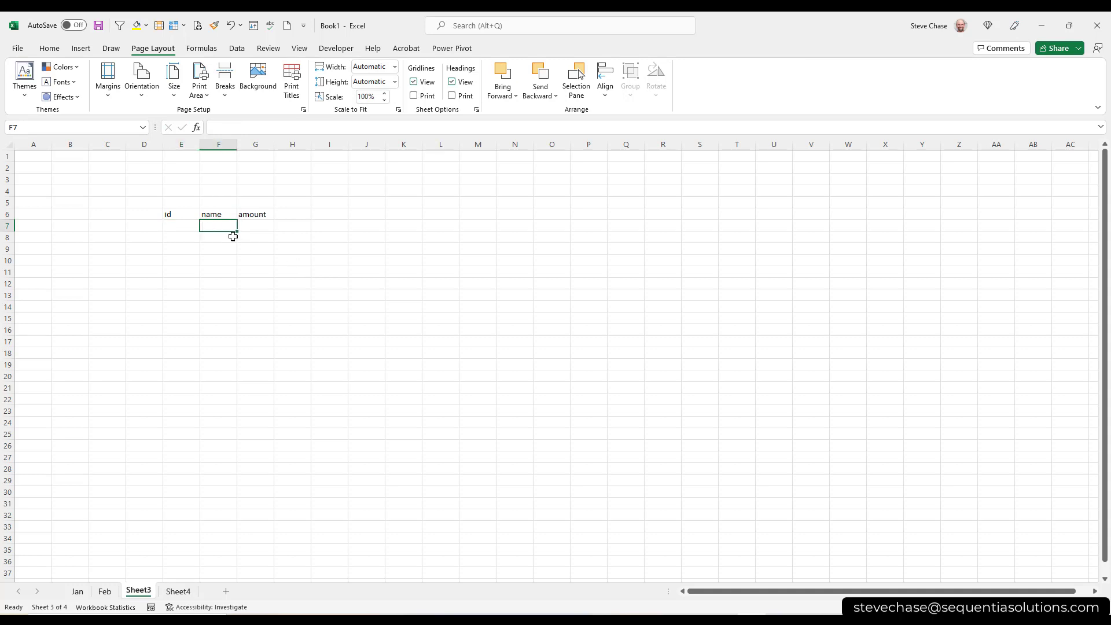
type("Sam")
key("Return")
type("Alex")
key("Return")
type("Bill")
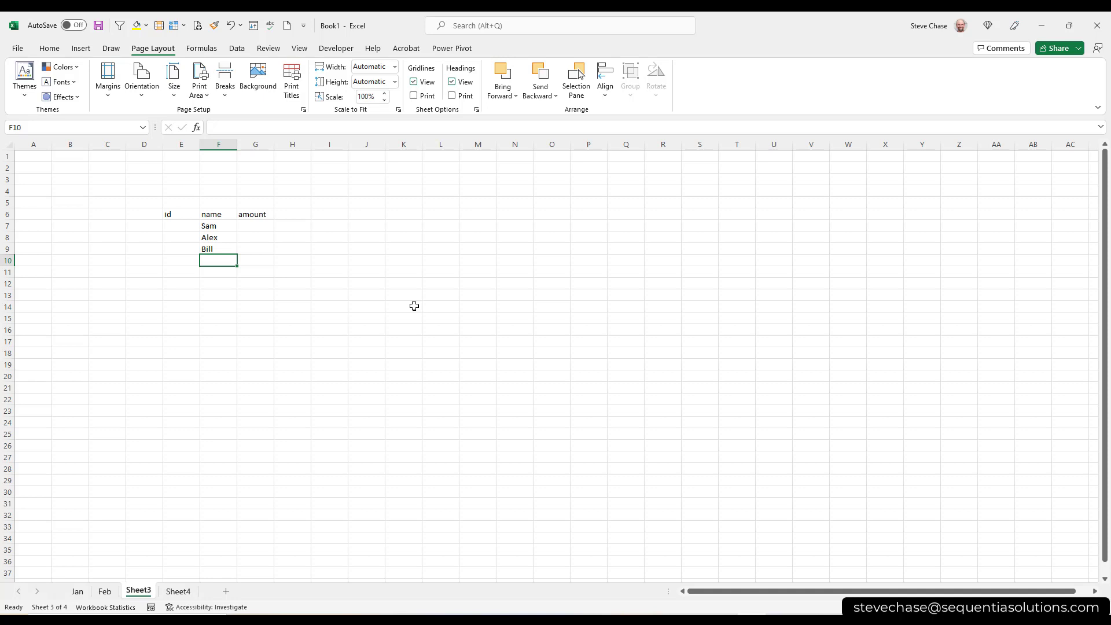
Fill in ids 1, 2 and 3 in E7:E9 beside the names.
left_click(190, 228)
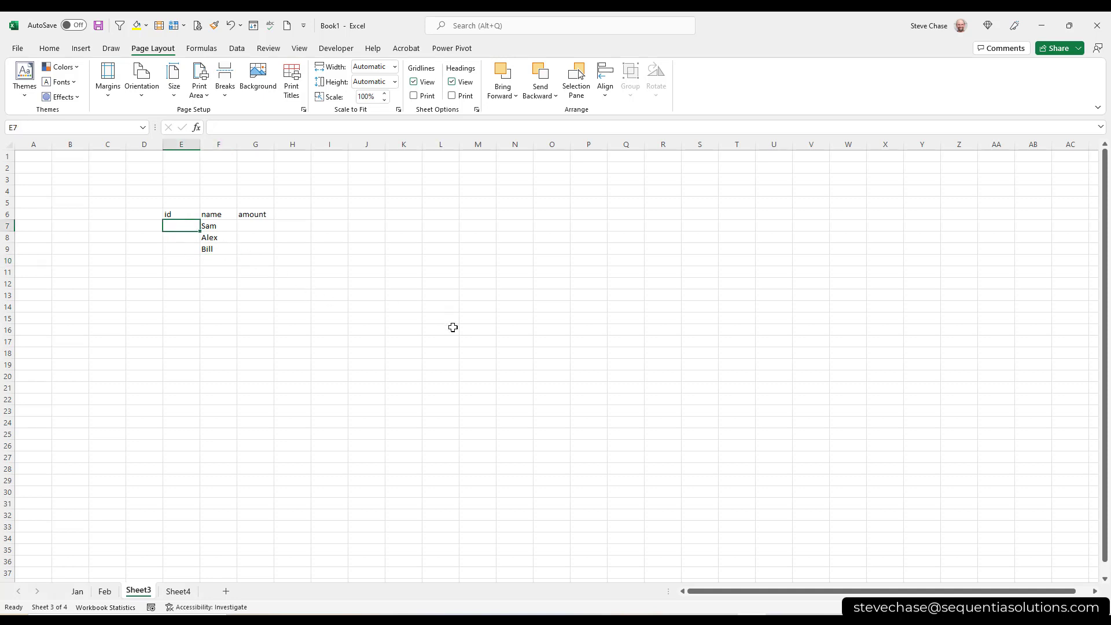
type("1")
key("Return")
type("23")
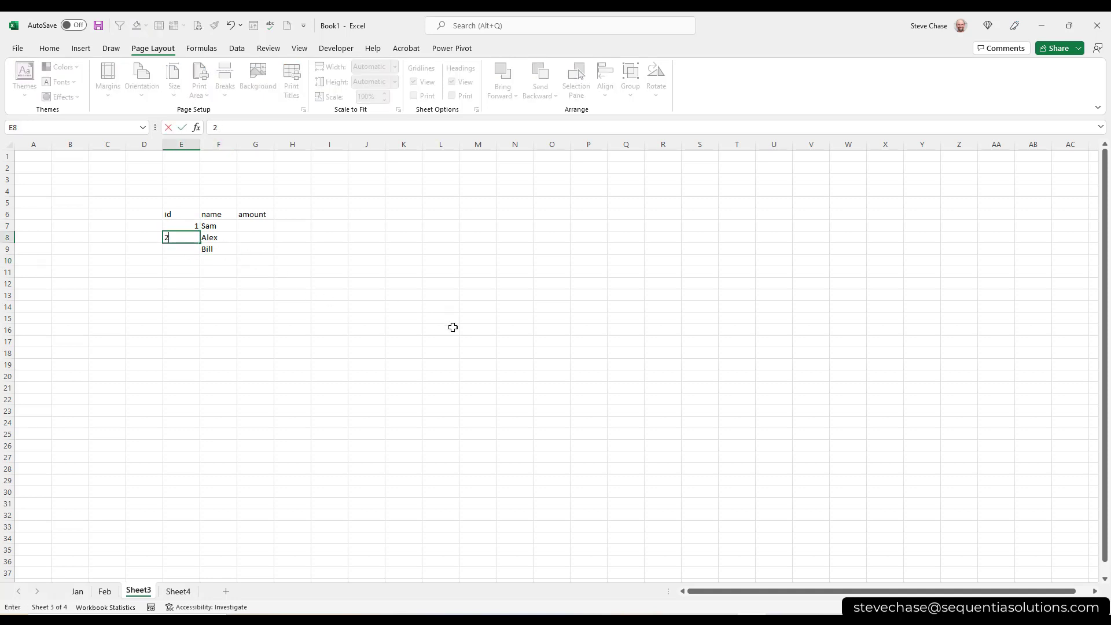
key("Return")
type("3")
key("Return")
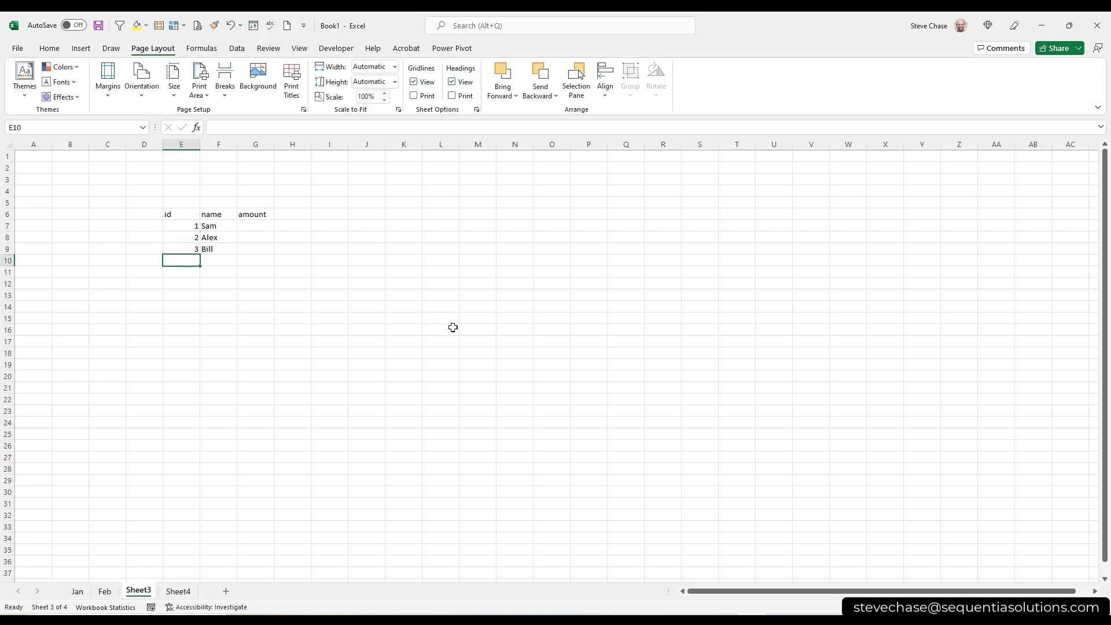
Enter amounts 15.25, 18.25 and 20.00 in G7:G9.
left_click(255, 227)
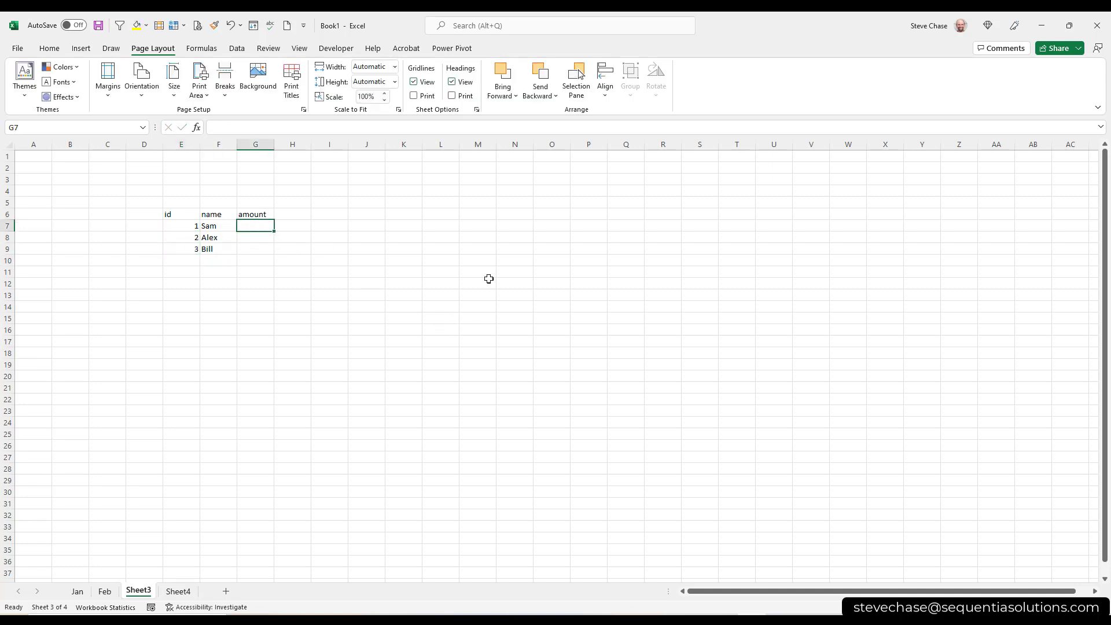
type("15.25")
key("Return")
type("18.25")
key("Return")
type("20.00")
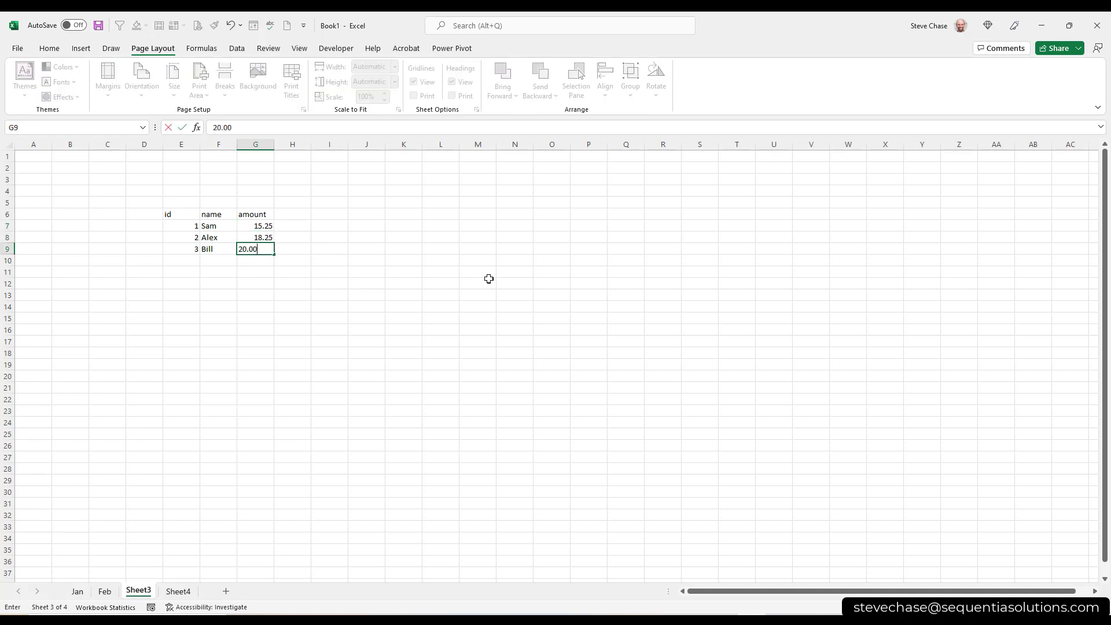
key("Return")
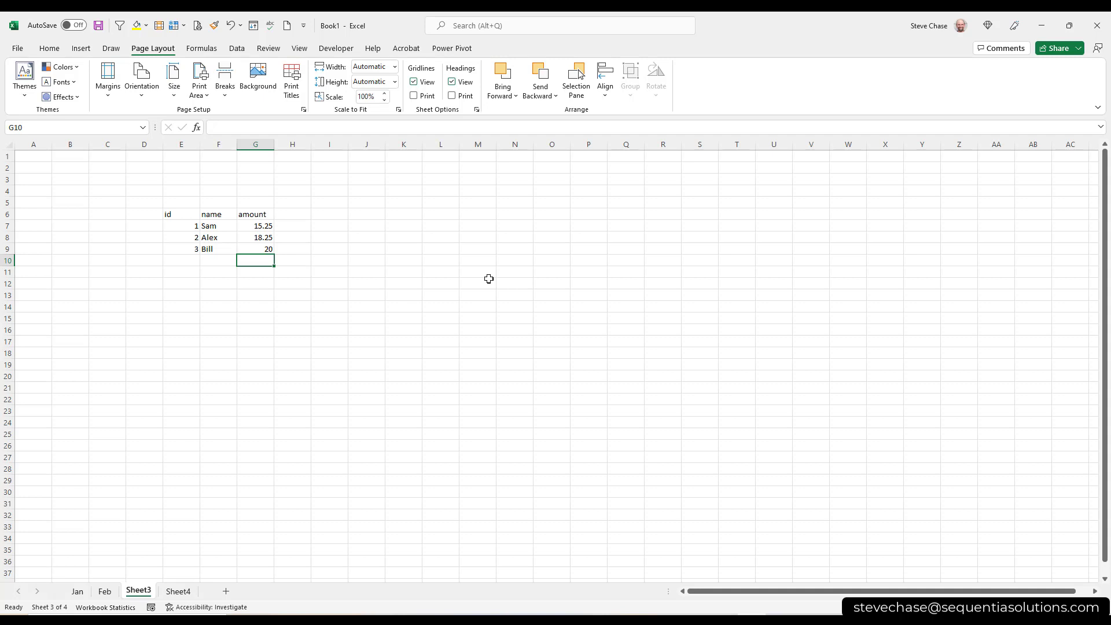
Add a 'date of hire' header in H6 with dates 1/2/2022, 5/1/2022 and 5/7/2022 below.
left_click(298, 218)
type("date of hire")
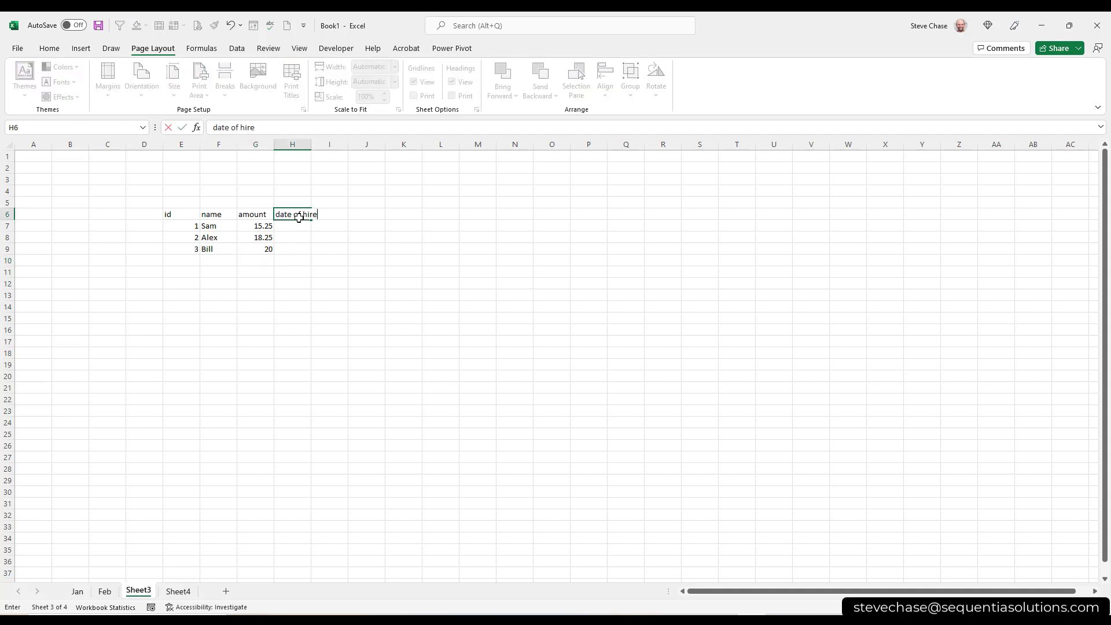
key("Return")
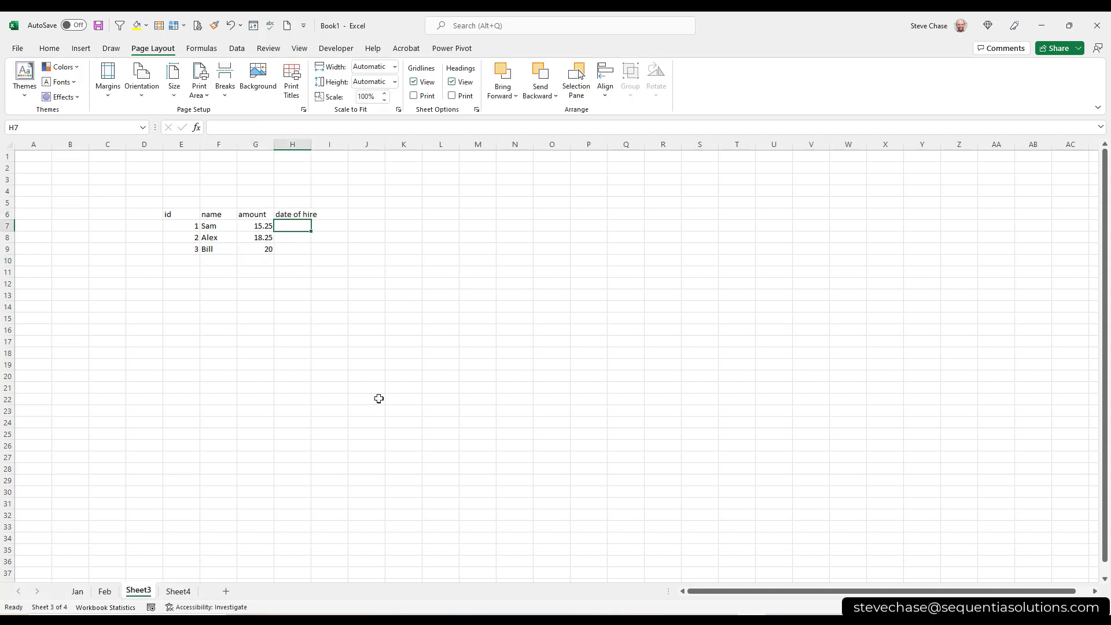
type("1")
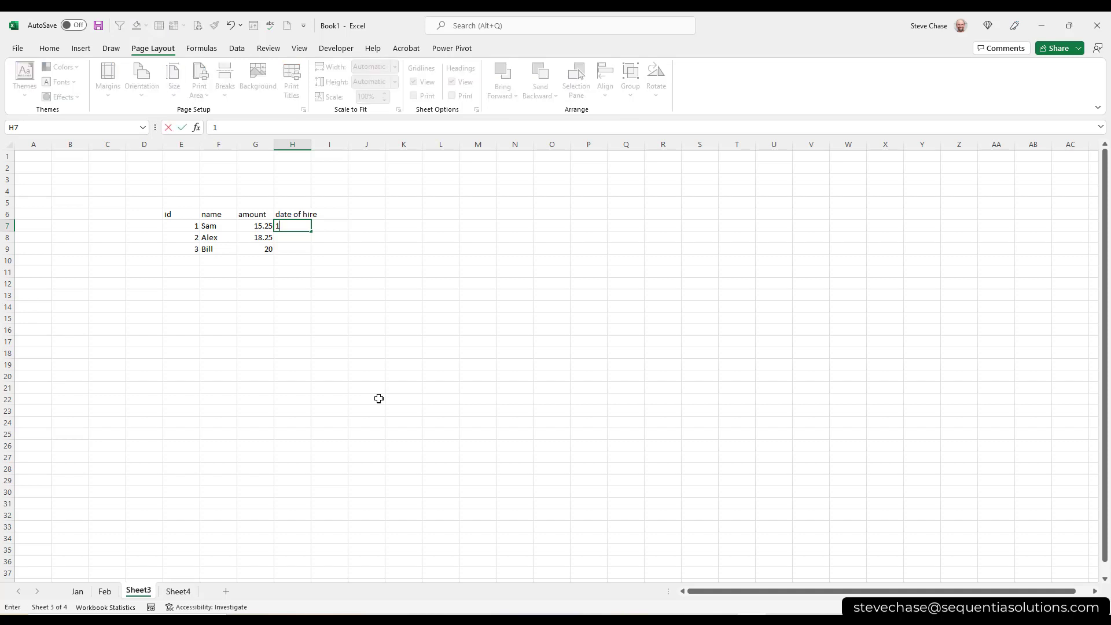
type("/2/2022")
key("Return")
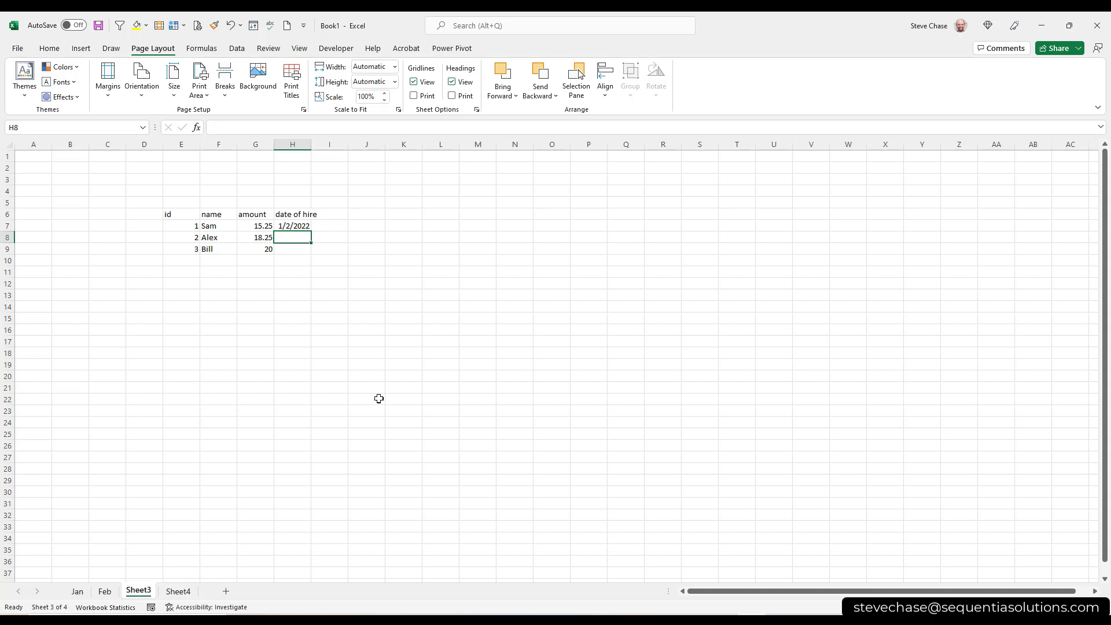
type("5/1/2022")
key("Return")
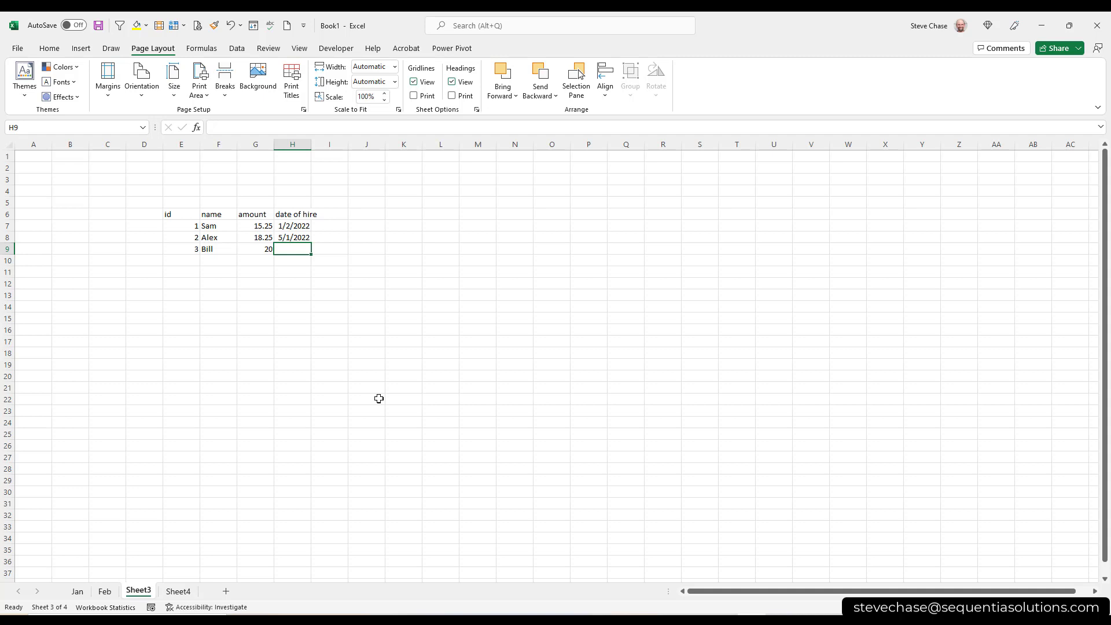
type("5/7/")
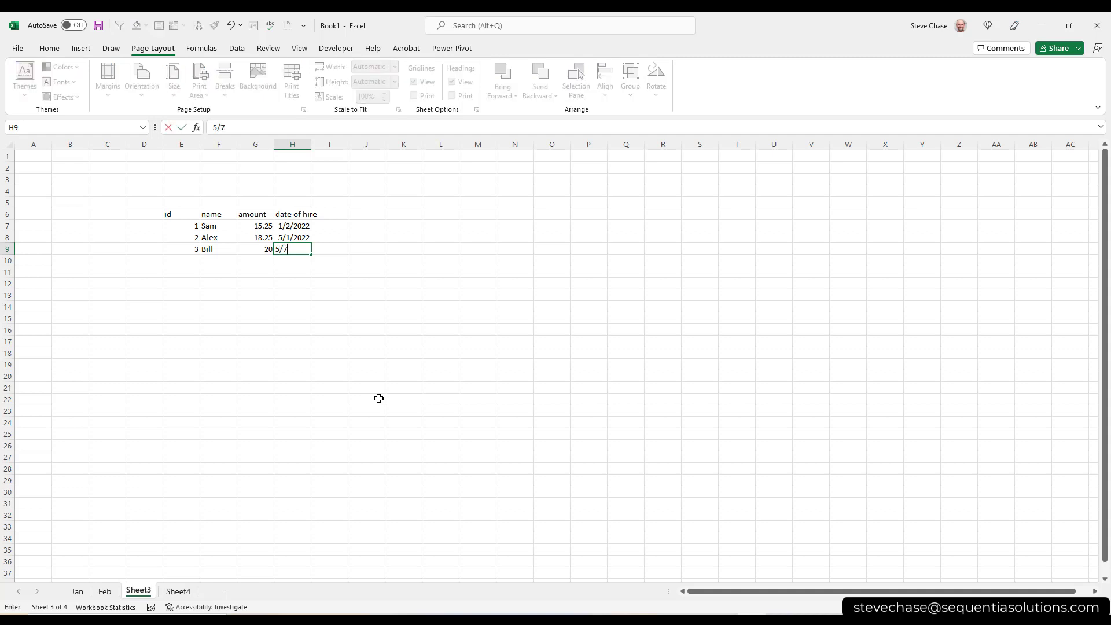
type("2022")
key("Return")
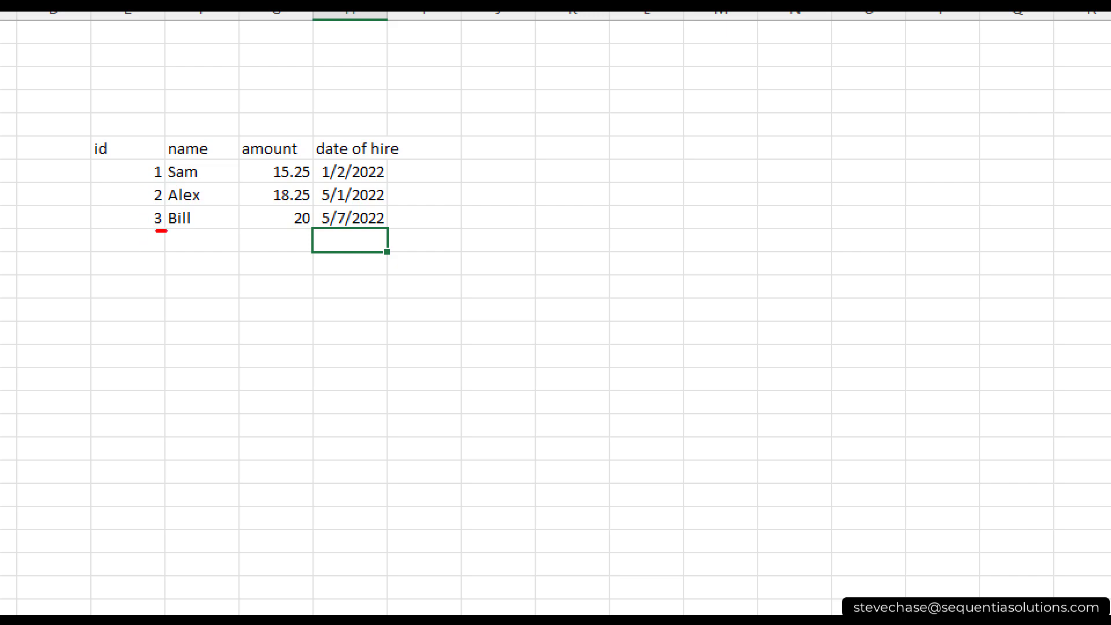
Narrow the date of hire and amount columns so the dates overflow as ######.
left_click_drag(167, 230, 167, 154)
left_click_drag(203, 232, 176, 233)
left_click(302, 226)
left_click_drag(312, 152, 313, 227)
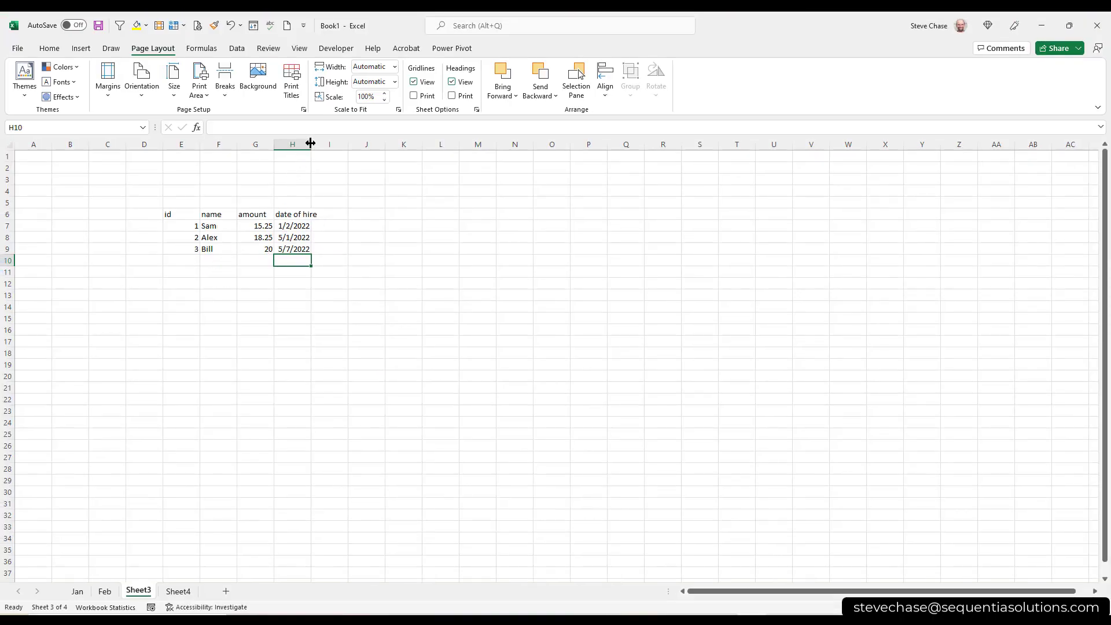
mouse_move(310, 145)
left_mouse_down()
mouse_move(408, 151)
mouse_move(308, 157)
left_mouse_up()
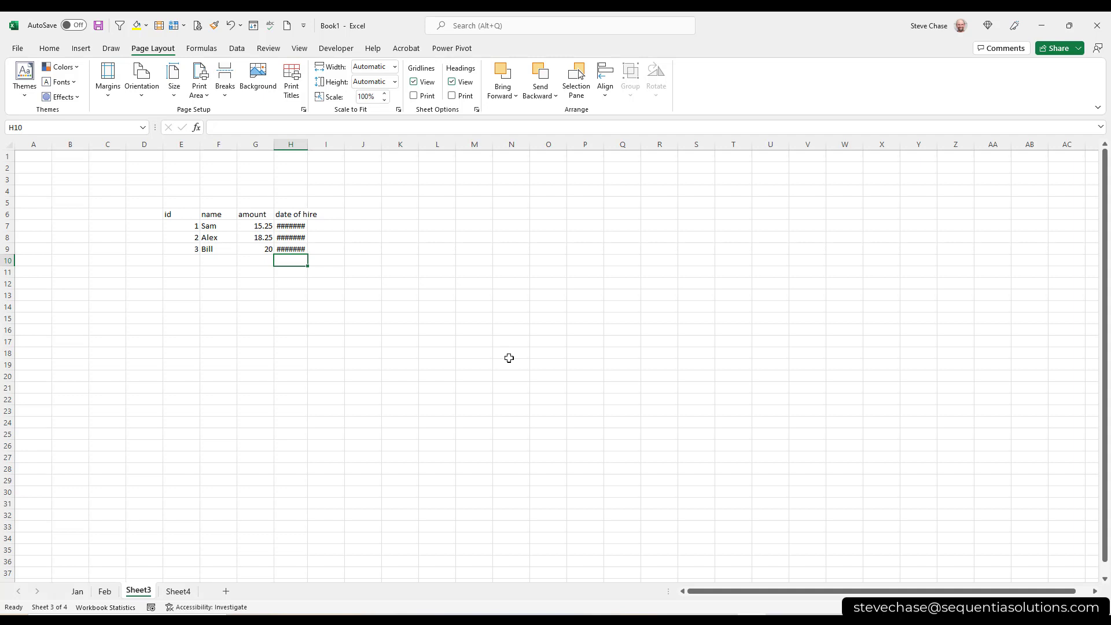
left_click_drag(274, 145, 205, 150)
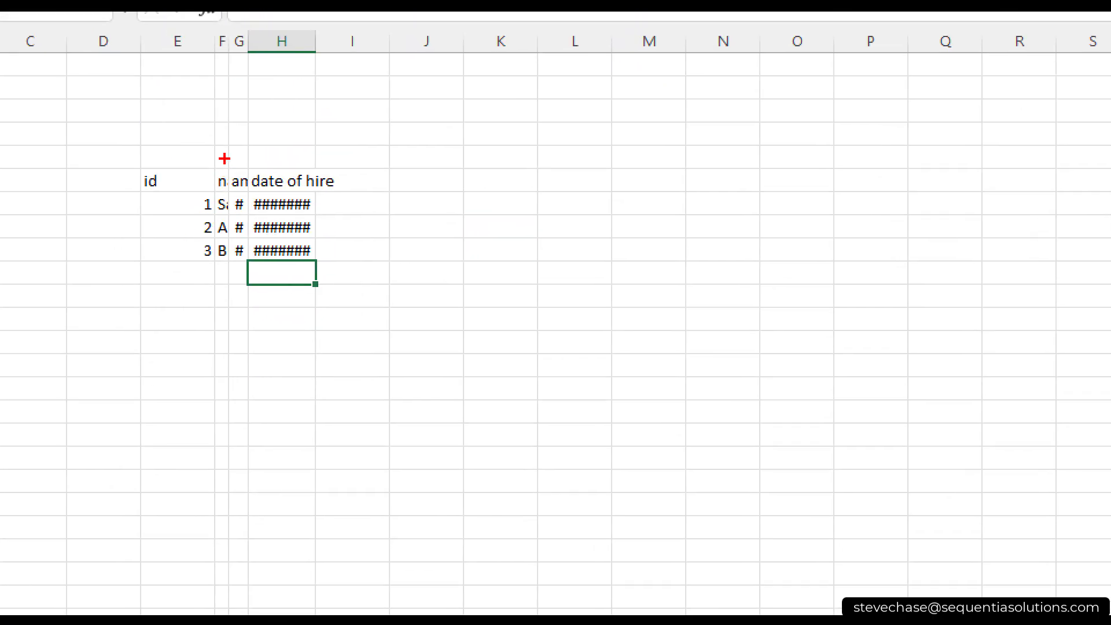
Re-widen the amount column so 15.25, 18.25 and 20 display again.
left_click_drag(216, 143, 223, 274)
mouse_move(378, 176)
left_mouse_down()
mouse_move(365, 274)
mouse_move(383, 272)
left_mouse_up()
left_click_drag(344, 216, 451, 226)
left_click_drag(349, 240, 408, 245)
mouse_move(291, 96)
left_mouse_down()
mouse_move(276, 57)
mouse_move(283, 64)
mouse_move(272, 77)
mouse_move(237, 80)
mouse_move(242, 57)
left_mouse_up()
key("Escape")
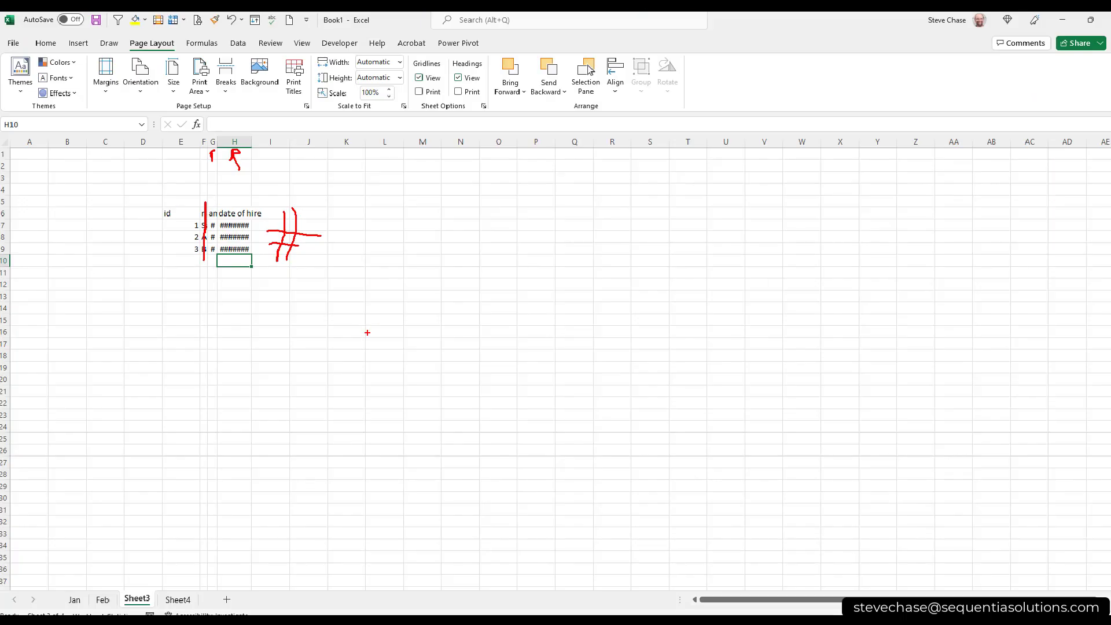
left_click_drag(249, 42, 252, 43)
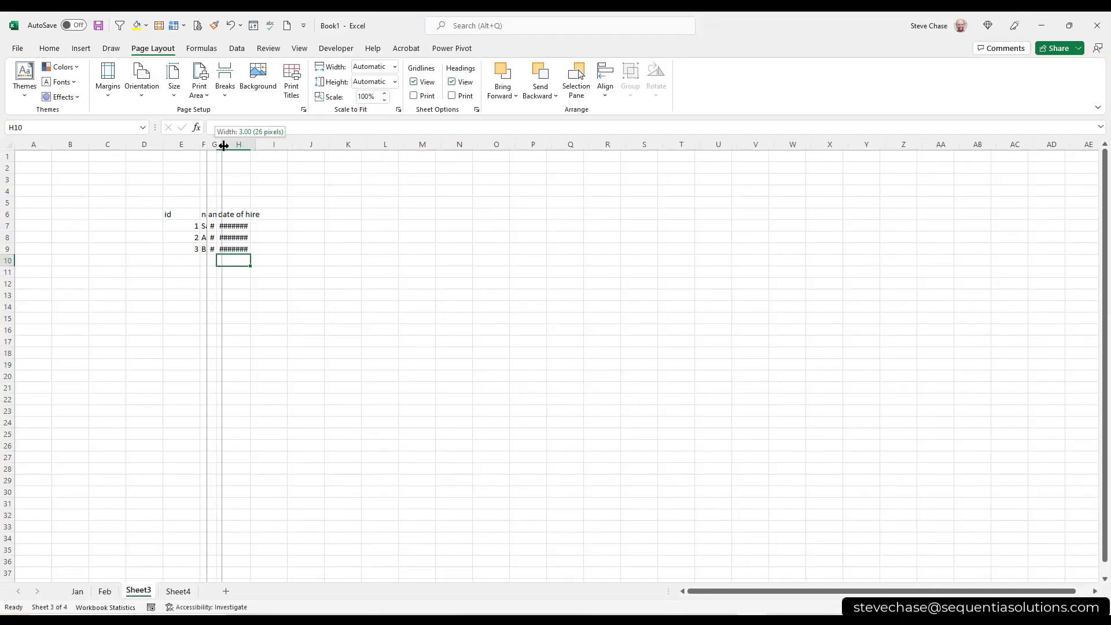
left_click_drag(223, 145, 235, 146)
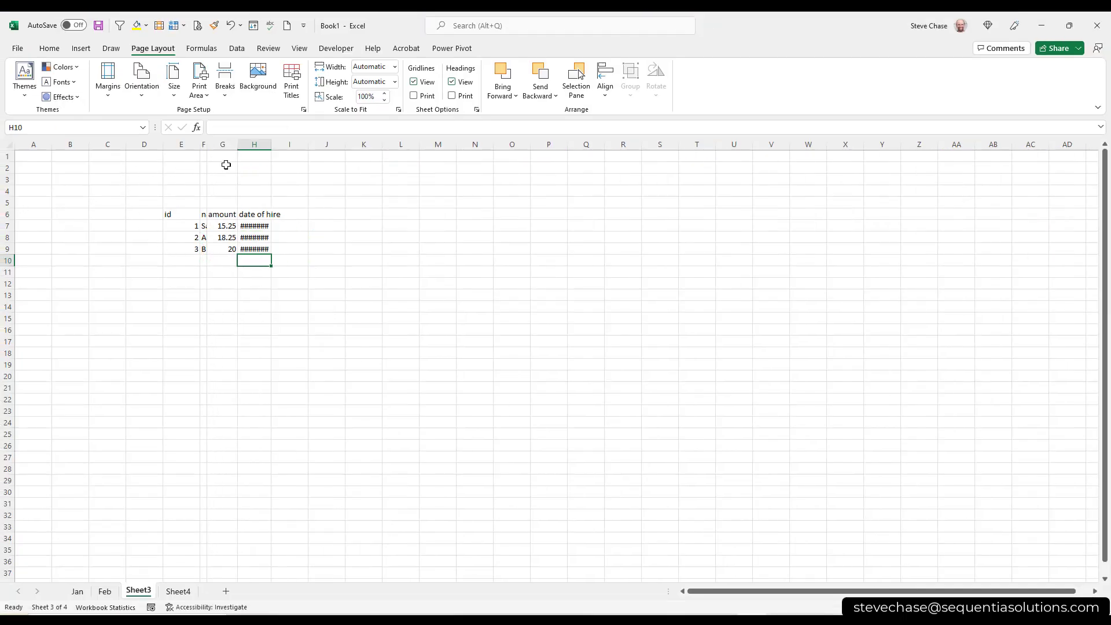
AutoFit the amount, date of hire, name and id columns to their contents.
double_click(236, 144)
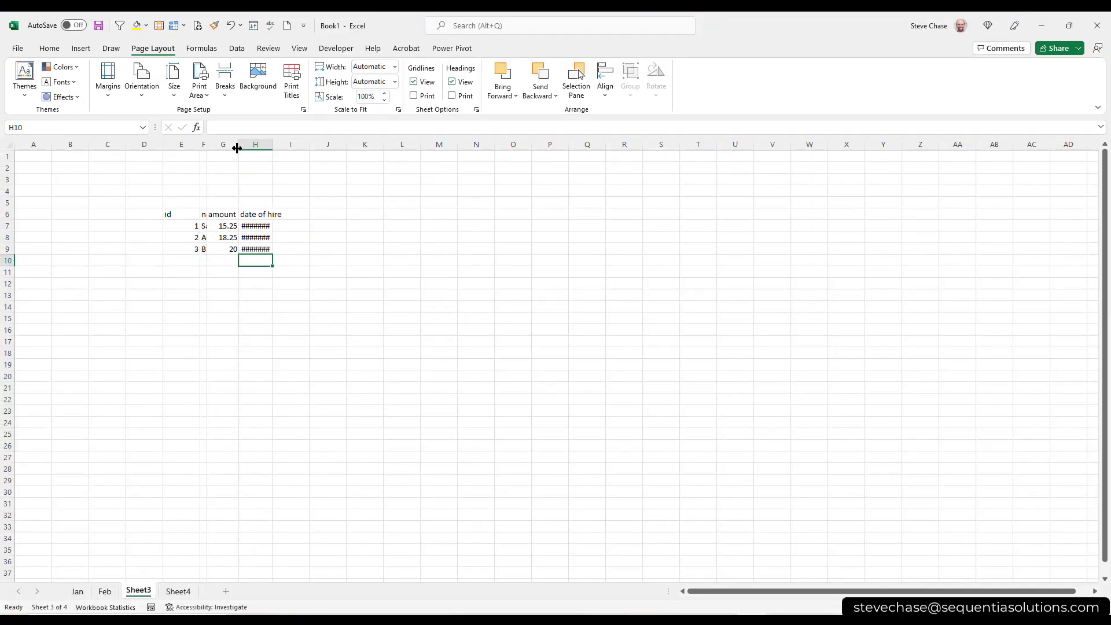
double_click(274, 147)
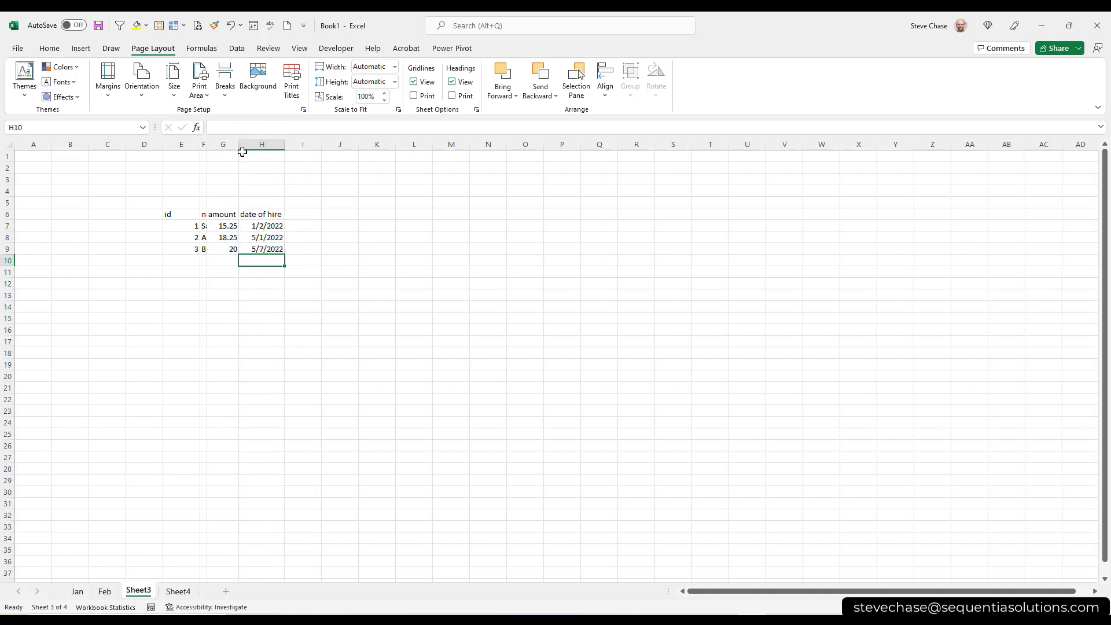
double_click(206, 147)
double_click(199, 147)
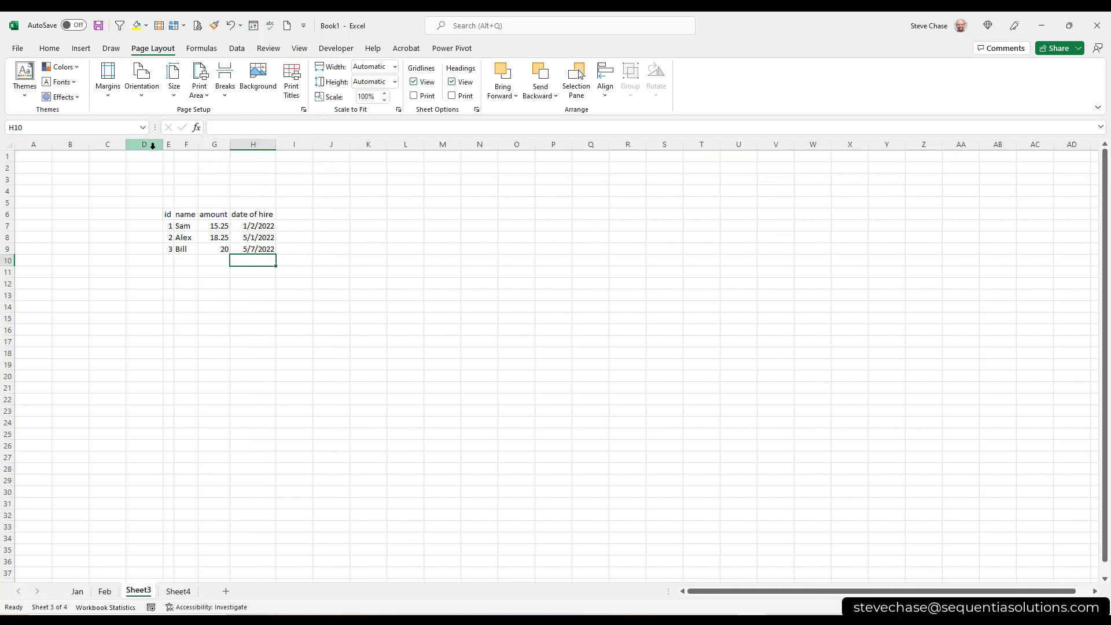
Give columns D–H one equal, wider width and make rows 6–9 taller.
left_click_drag(148, 145, 255, 145)
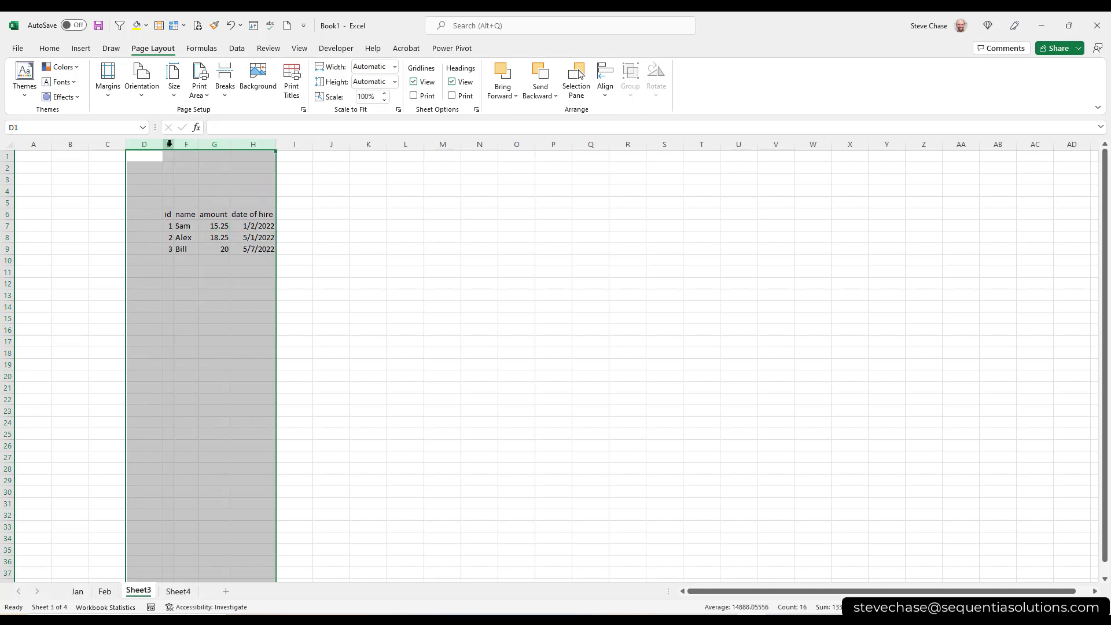
mouse_move(162, 144)
left_mouse_down()
mouse_move(231, 149)
mouse_move(171, 149)
left_mouse_up()
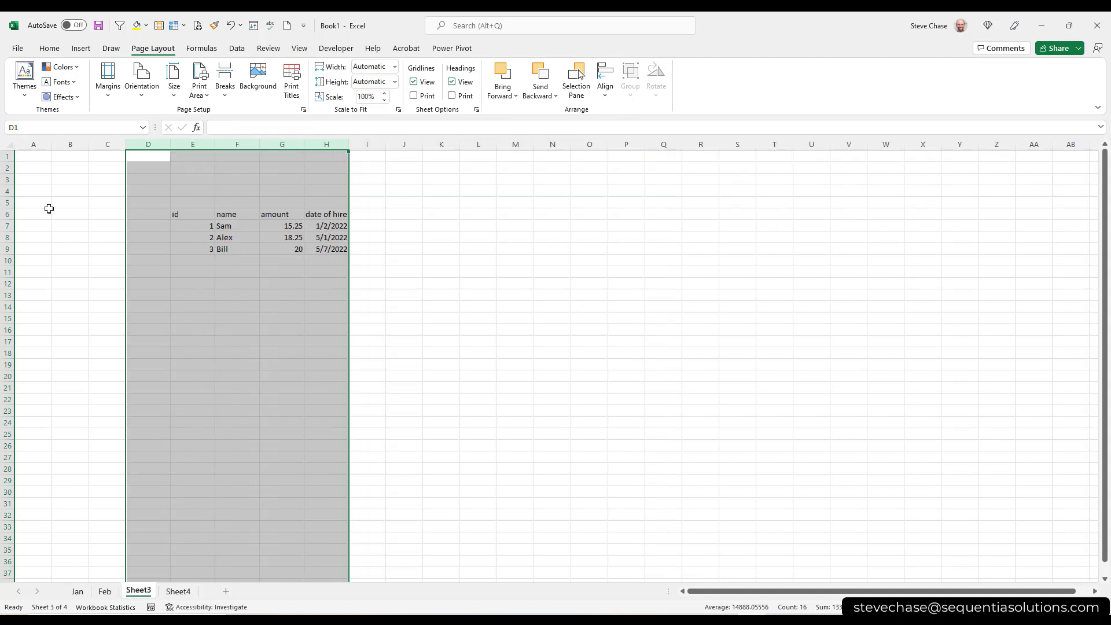
mouse_move(7, 214)
left_mouse_down()
mouse_move(4, 252)
mouse_move(8, 231)
left_mouse_up()
left_click(146, 361)
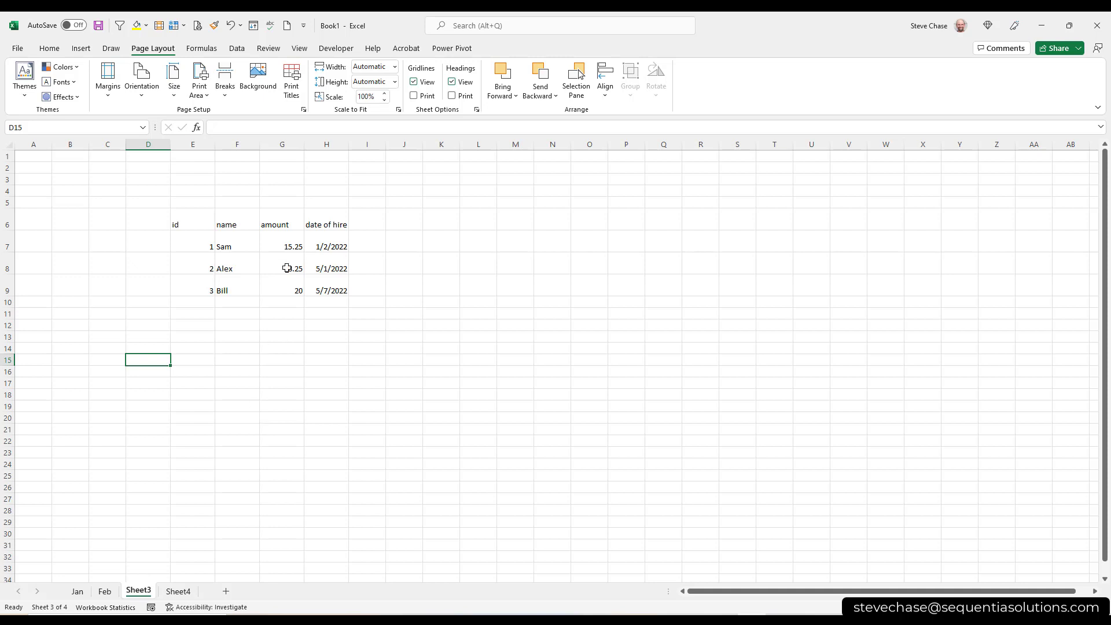
Format the amounts as Accounting, try Currency, then switch back to Accounting.
left_click_drag(285, 241, 287, 295)
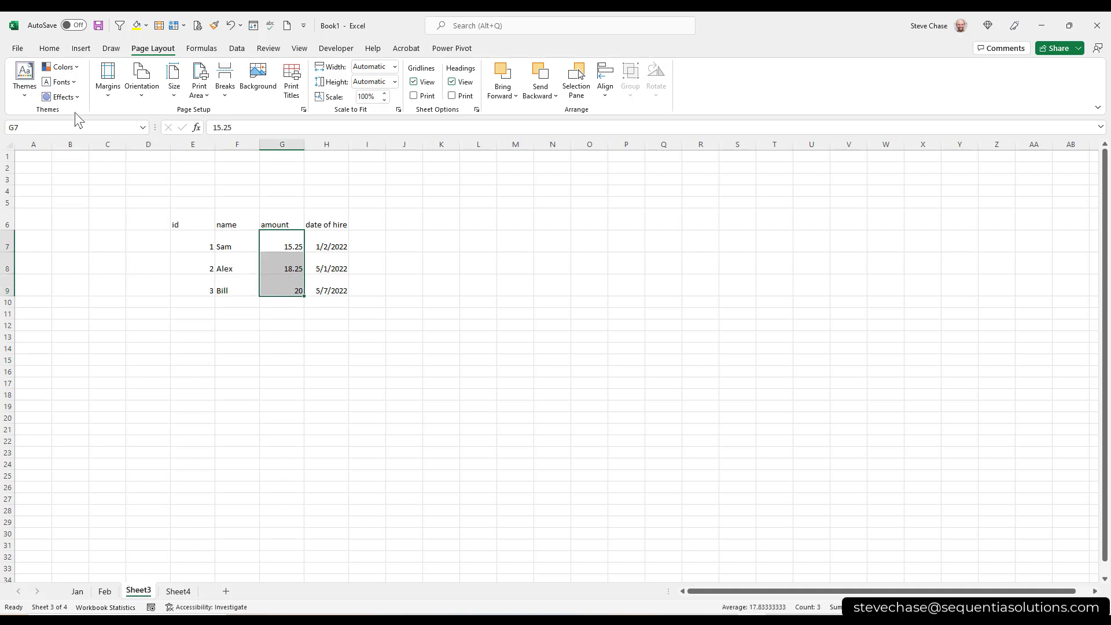
left_click(49, 49)
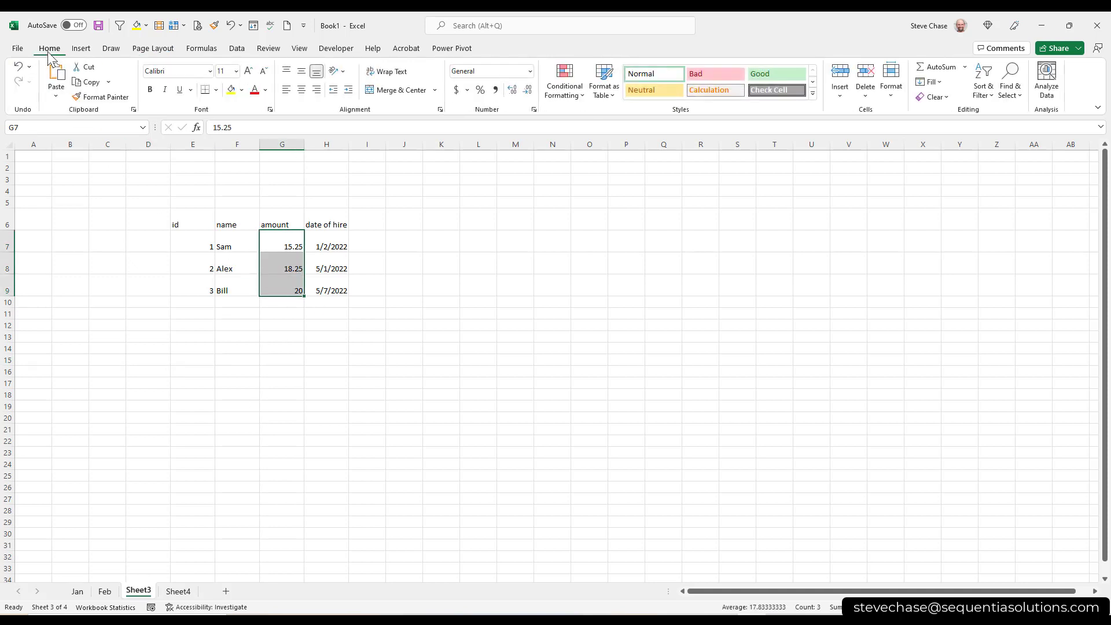
left_click(457, 91)
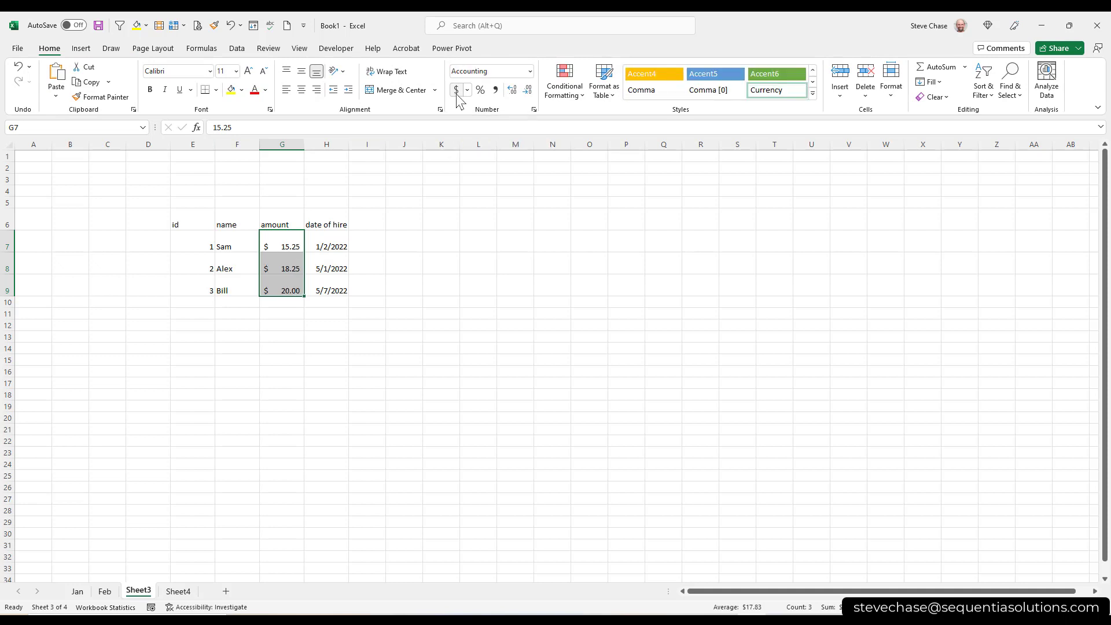
left_click(529, 71)
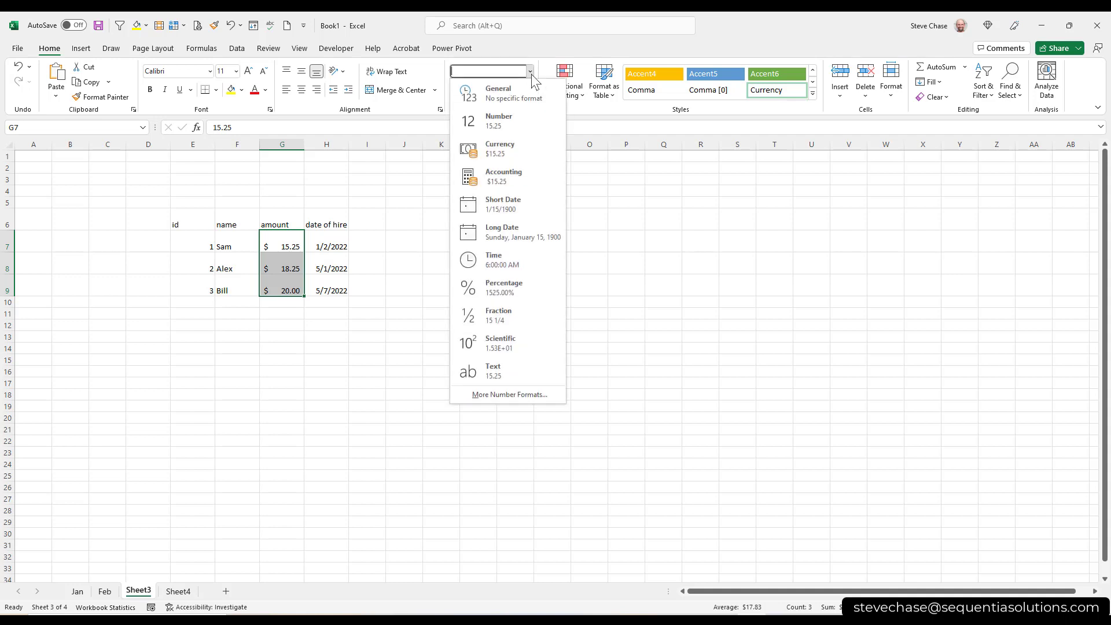
left_click(520, 154)
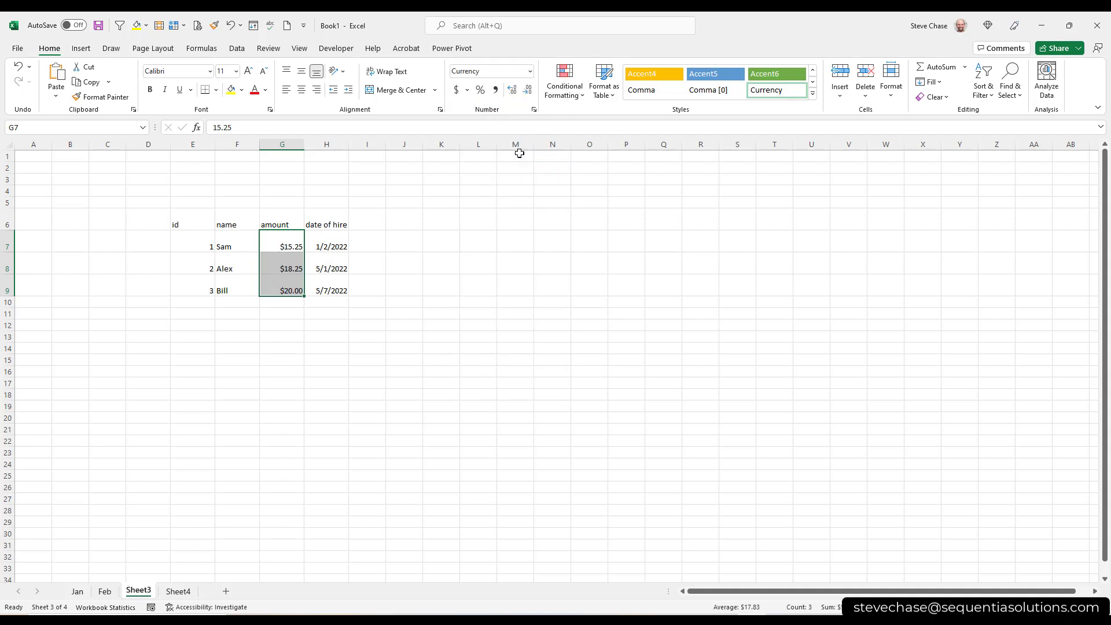
left_click(529, 71)
left_click(508, 176)
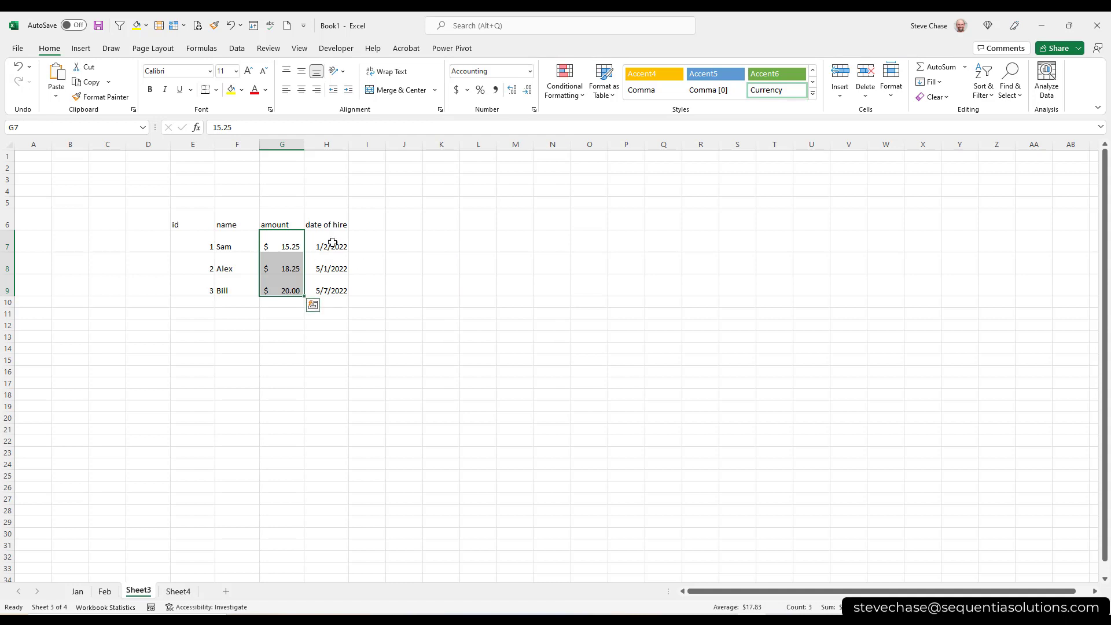
Widen the date column and show the hire dates as Long Date, then back to Short Date.
left_click_drag(334, 238, 330, 289)
left_click_drag(349, 144, 409, 147)
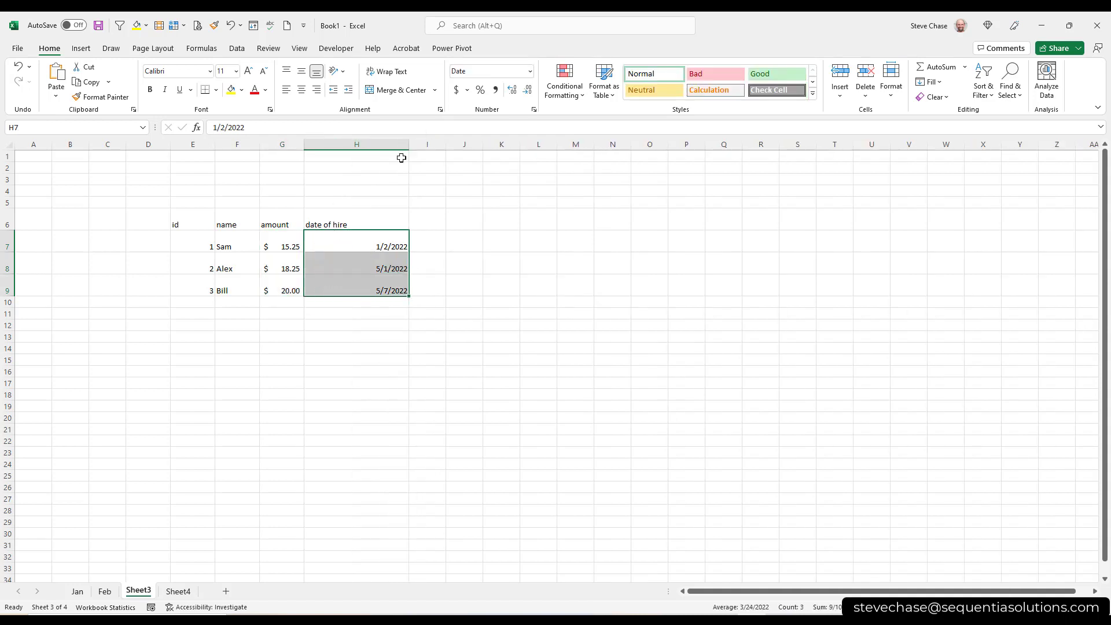
left_click(530, 71)
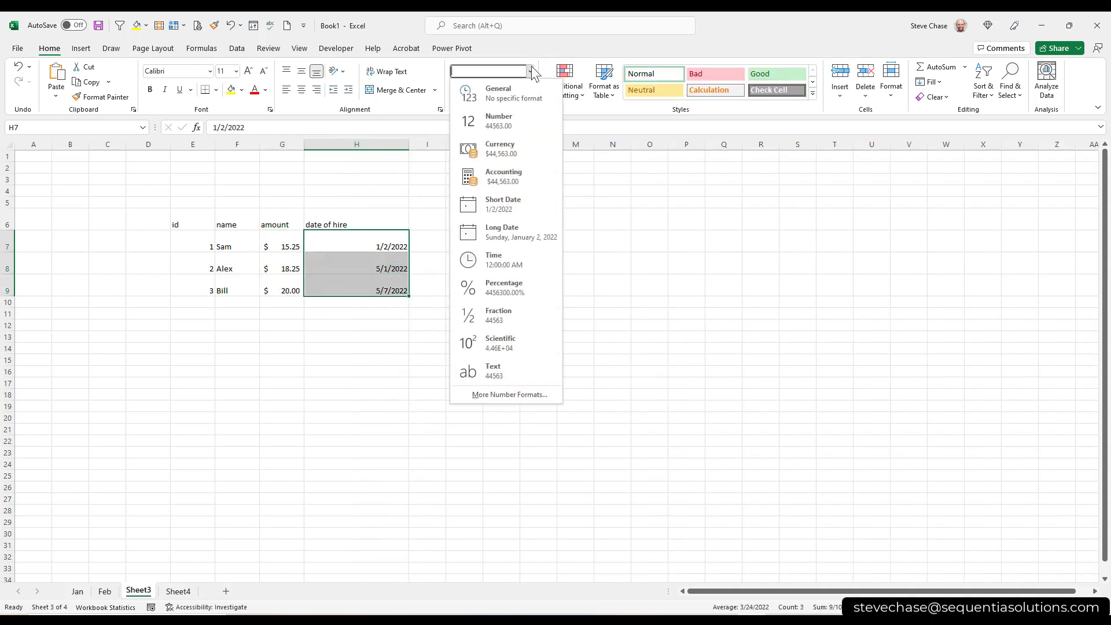
left_click(523, 241)
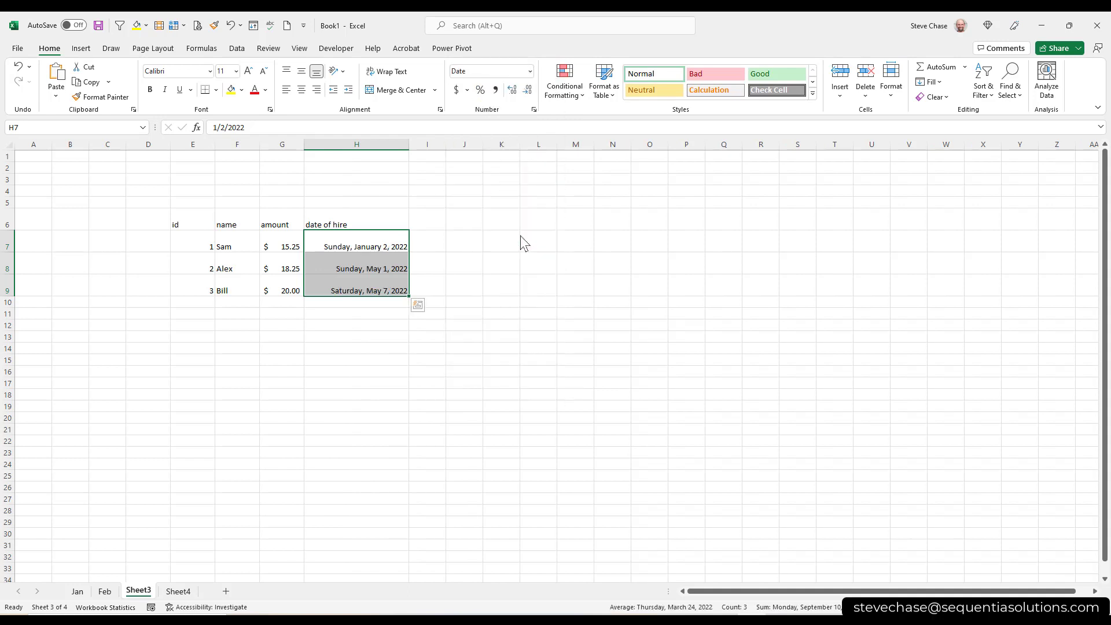
left_click(530, 71)
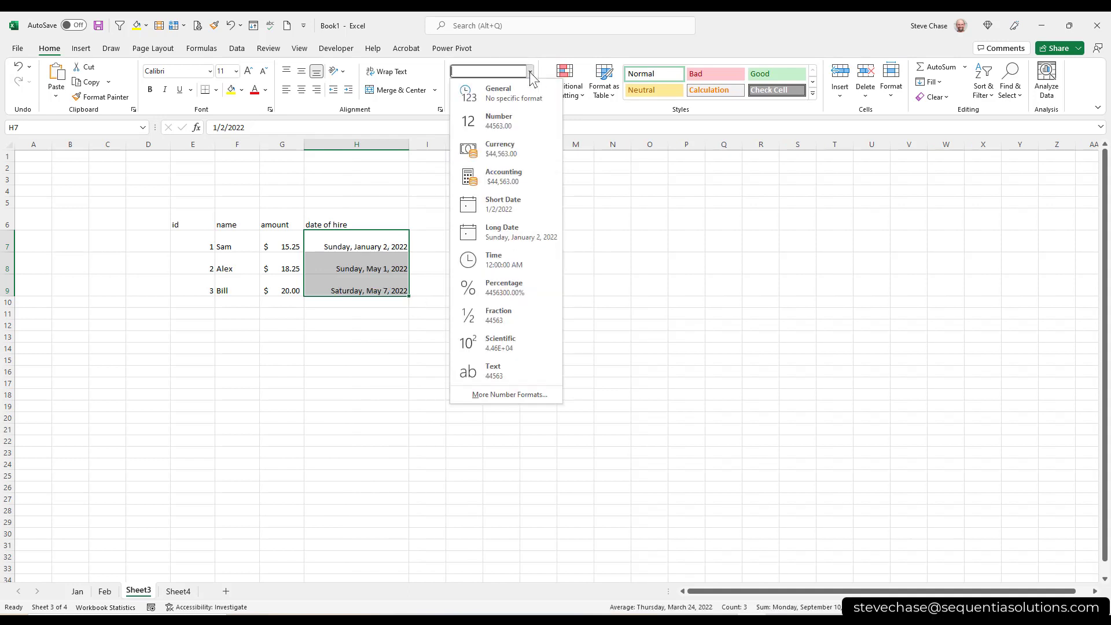
left_click(524, 207)
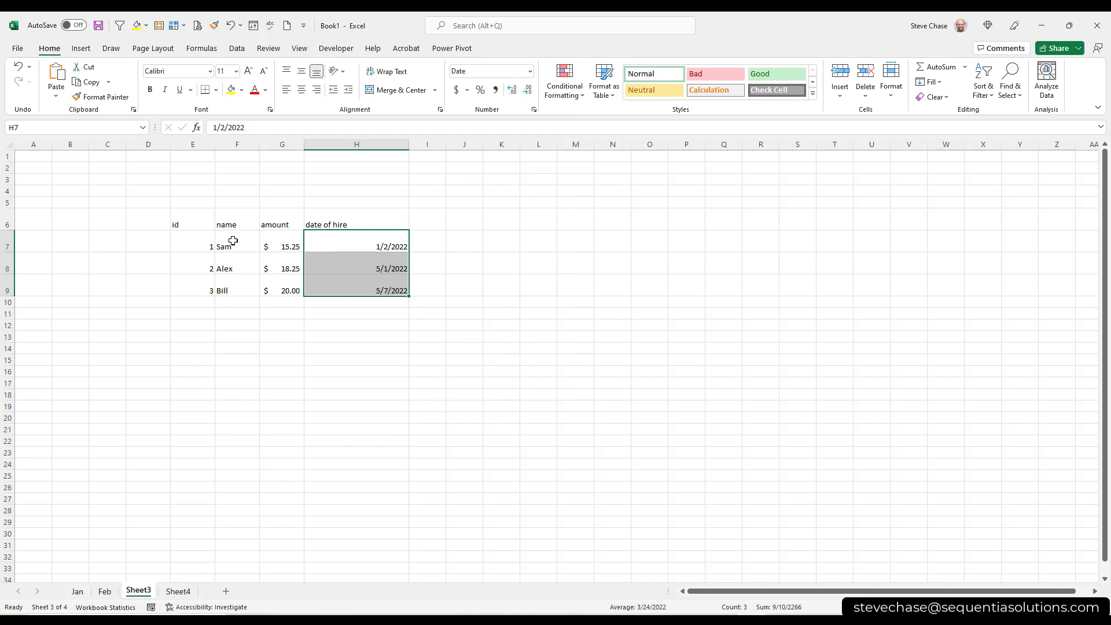
left_click_drag(234, 240, 236, 279)
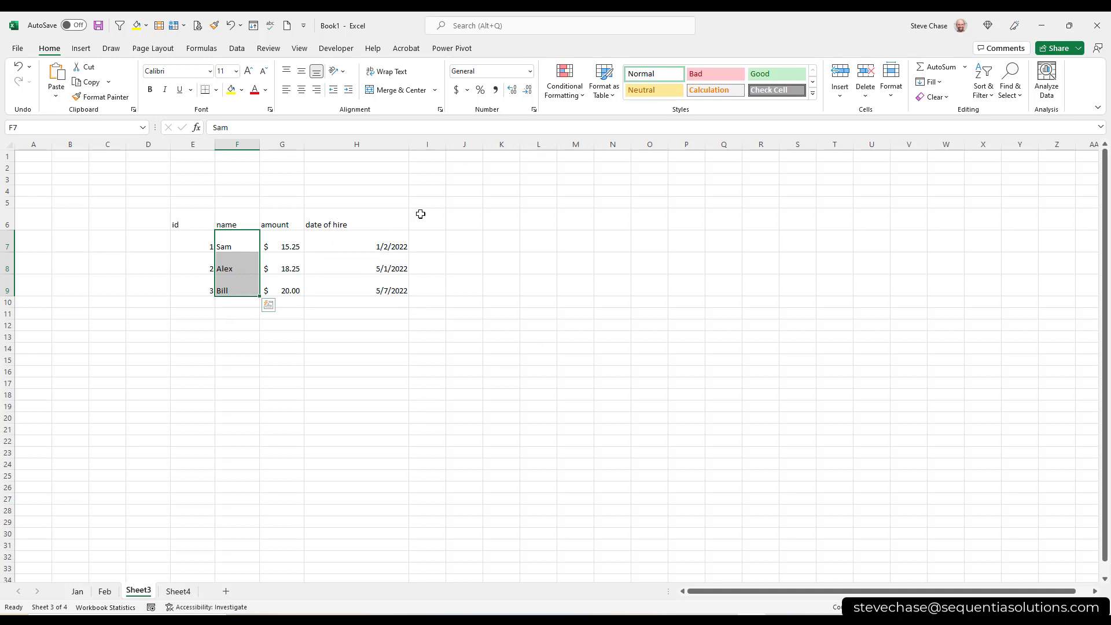
left_click(530, 71)
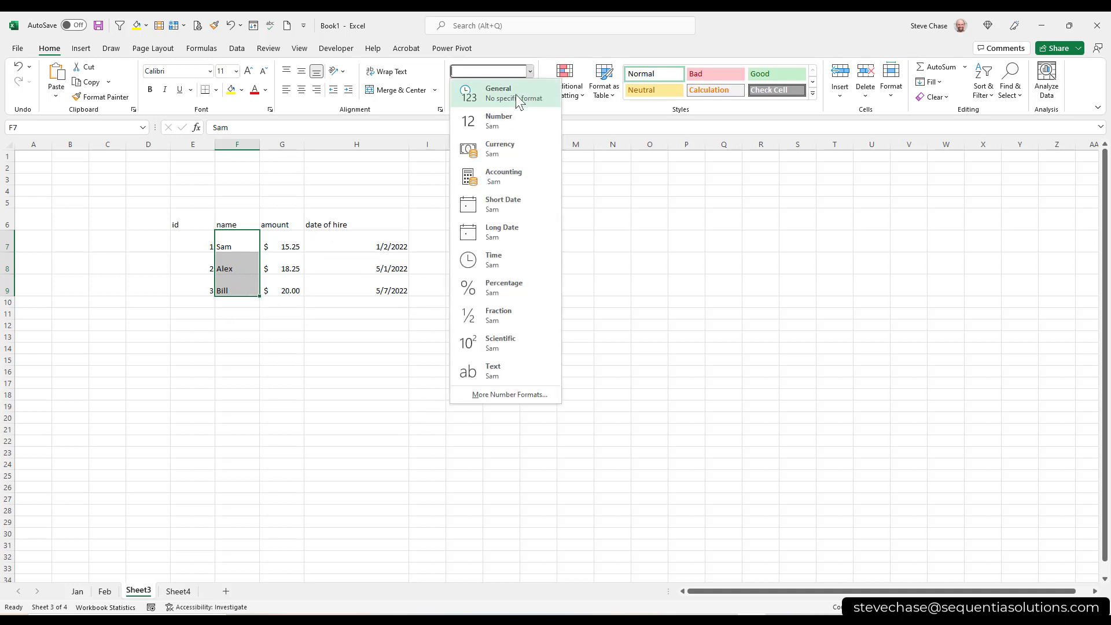
left_click(640, 243)
left_click(654, 285)
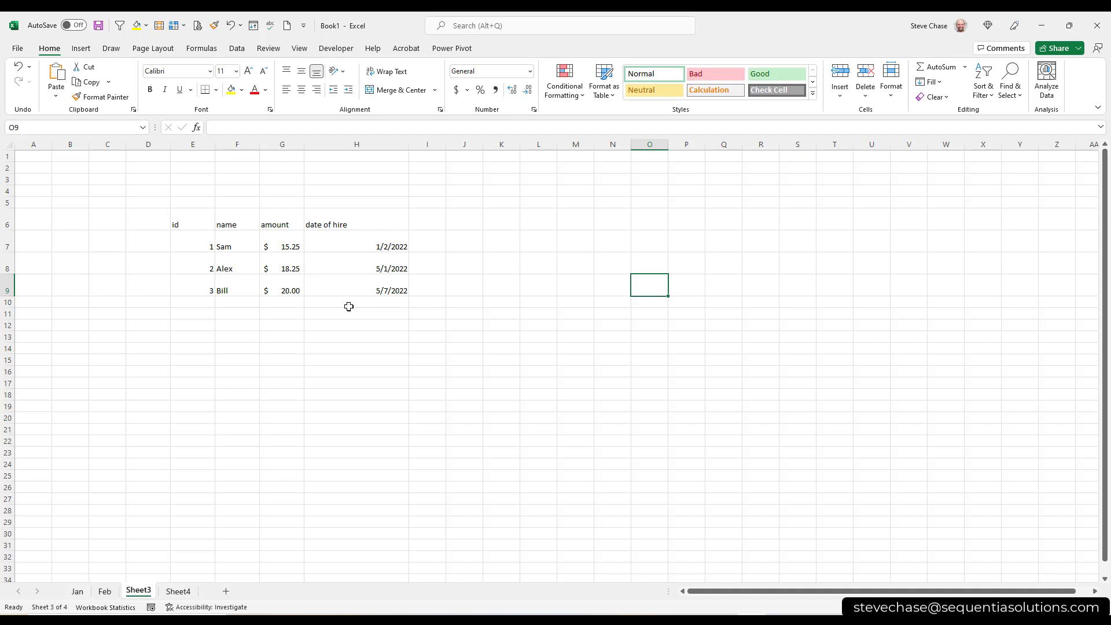
Format E6:H9 as a table in Blue, Table Style Medium 2, with headers kept.
left_click_drag(181, 222, 370, 292)
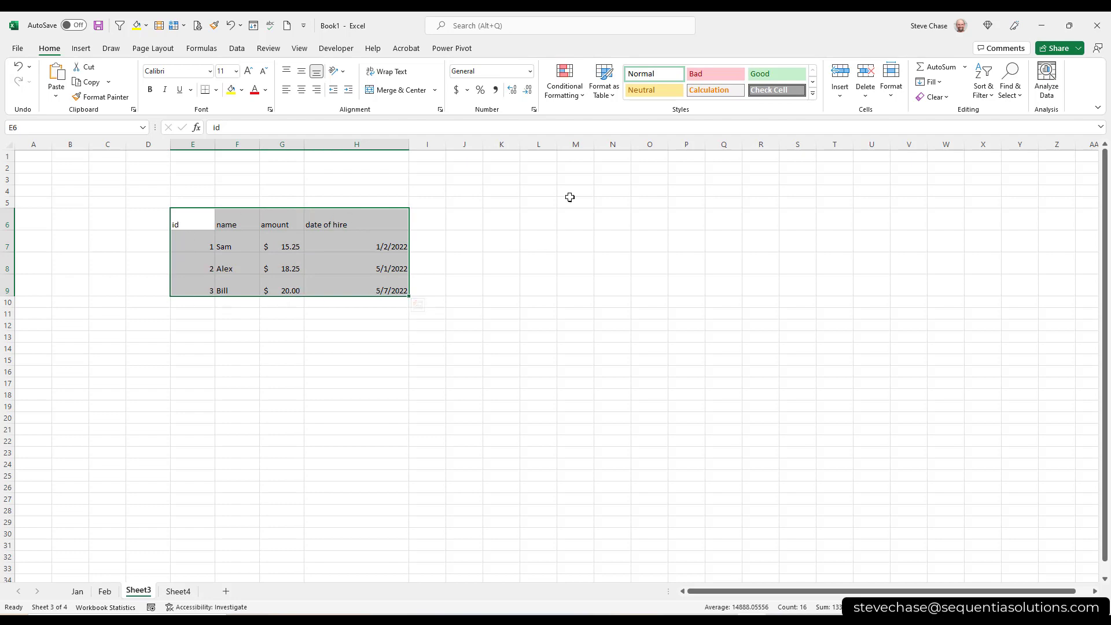
left_click(607, 91)
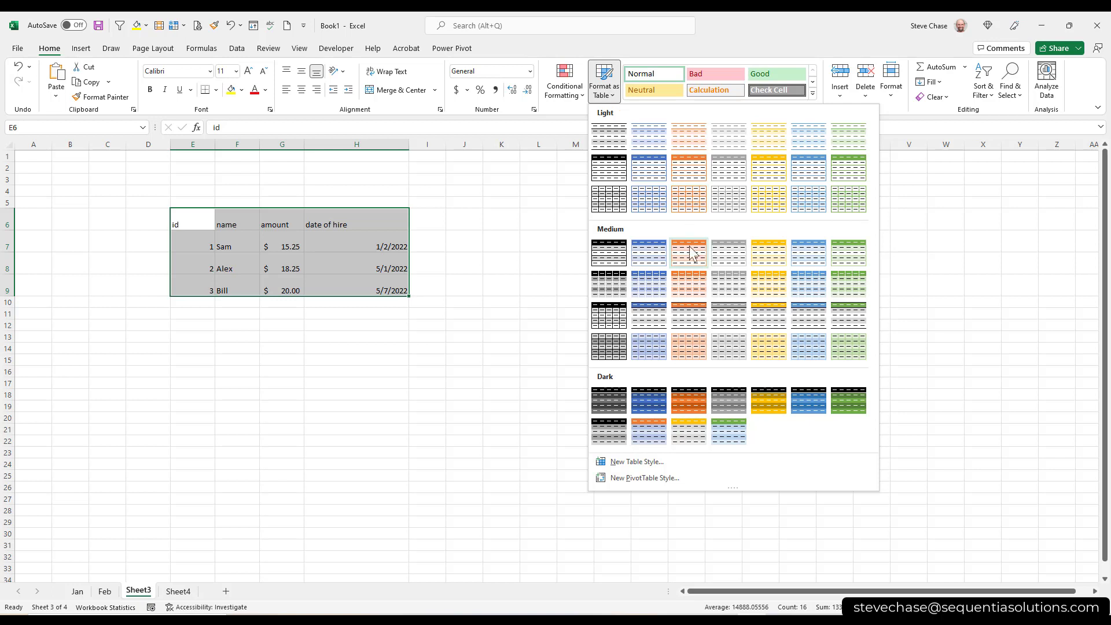
left_click(655, 261)
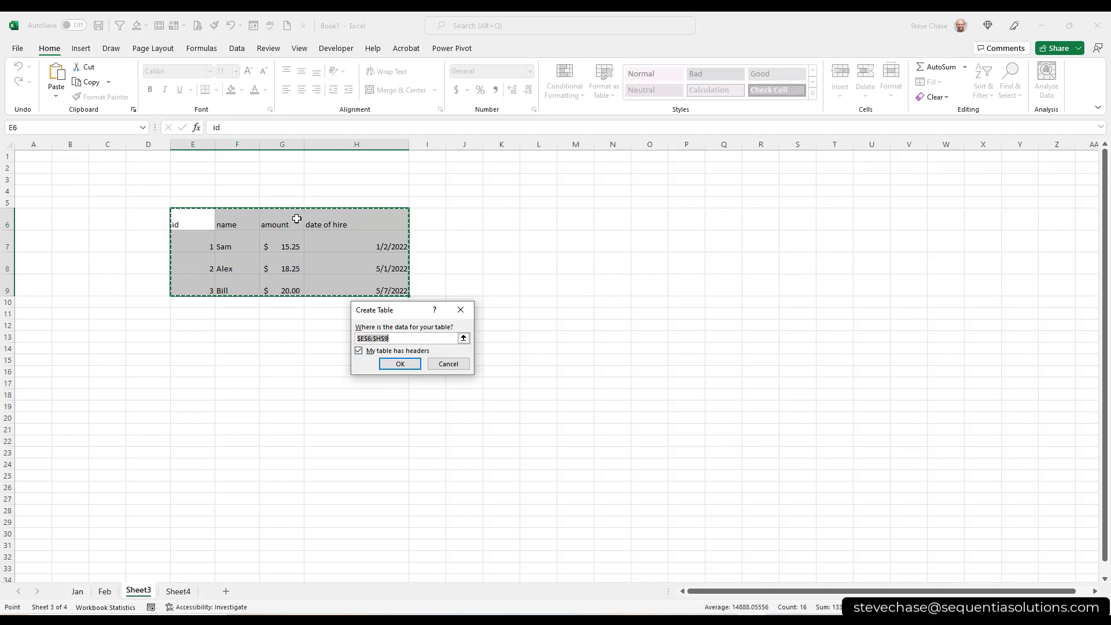
left_click(408, 365)
left_click(408, 363)
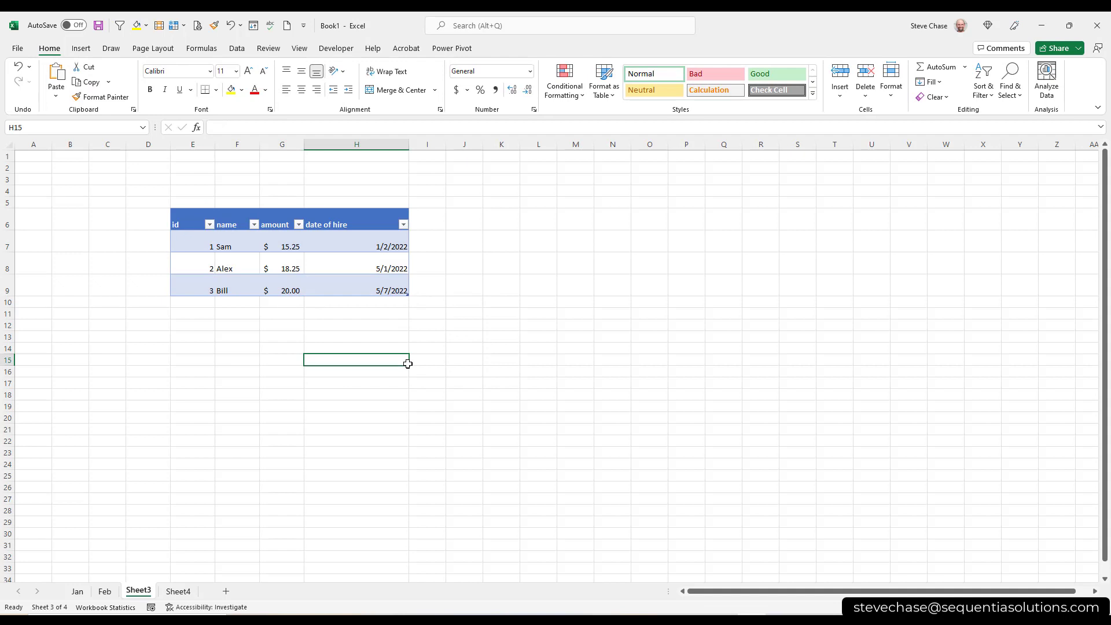
Sort the table by amount largest first, then by hire date newest and oldest first.
left_click(299, 225)
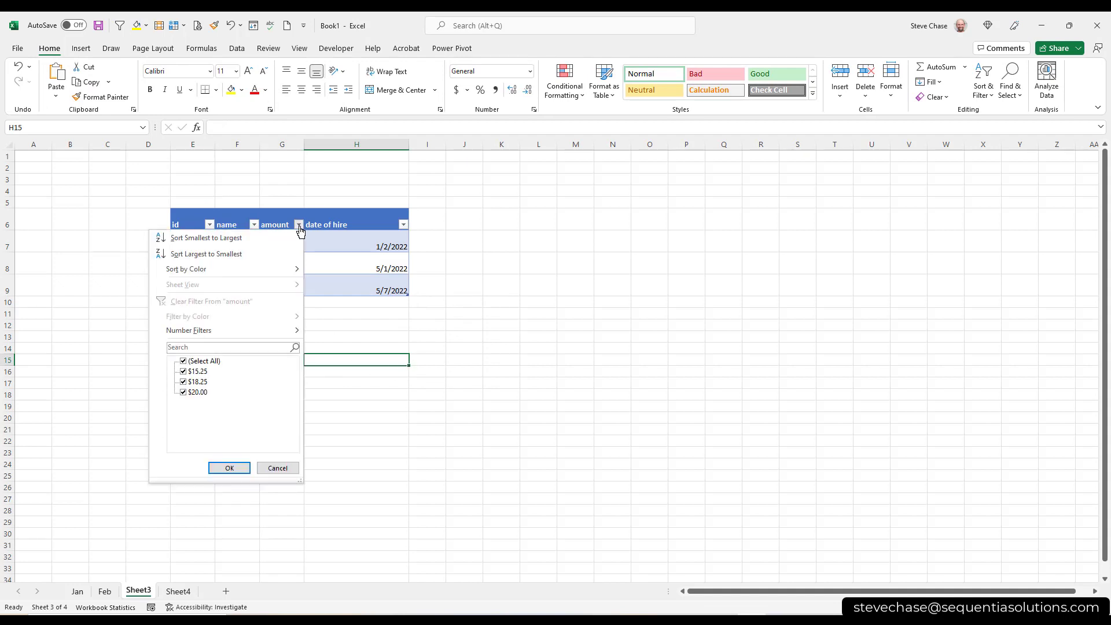
left_click(273, 254)
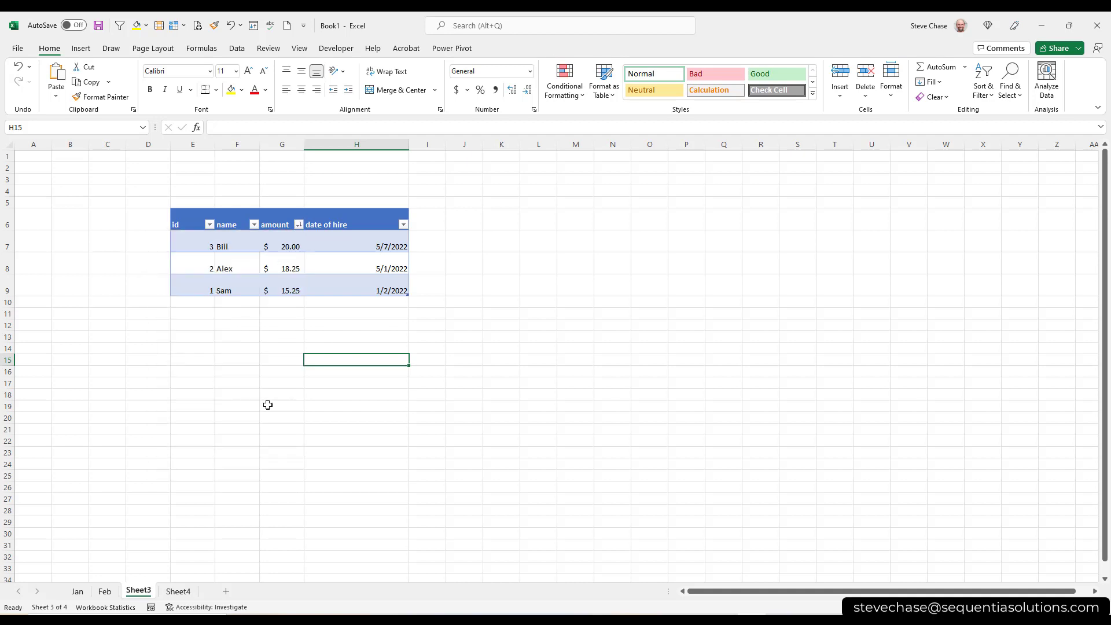
left_click(403, 224)
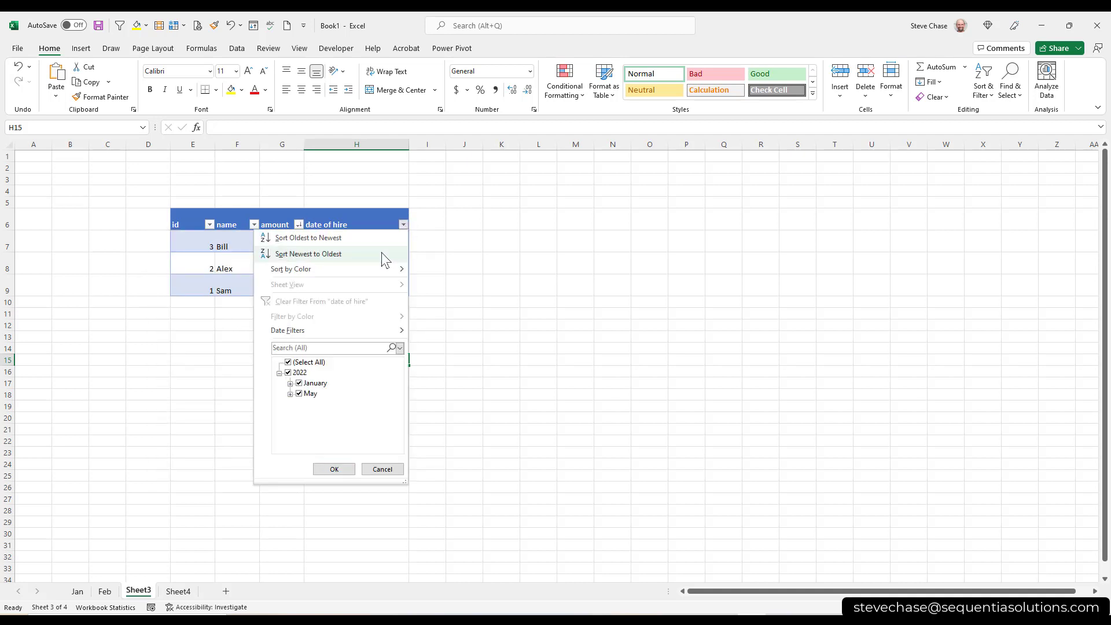
left_click(384, 255)
left_click(404, 225)
left_click(396, 239)
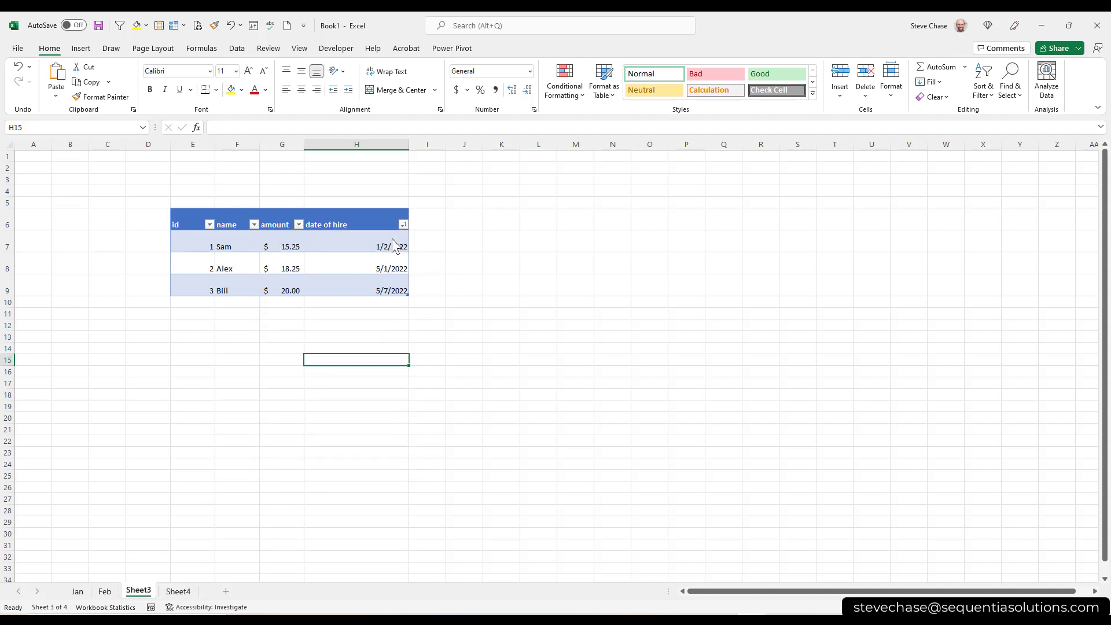
Sort by id smallest and largest first, ending with id smallest to largest.
left_click(210, 225)
left_click(191, 239)
left_click(209, 224)
left_click(202, 254)
left_click(389, 463)
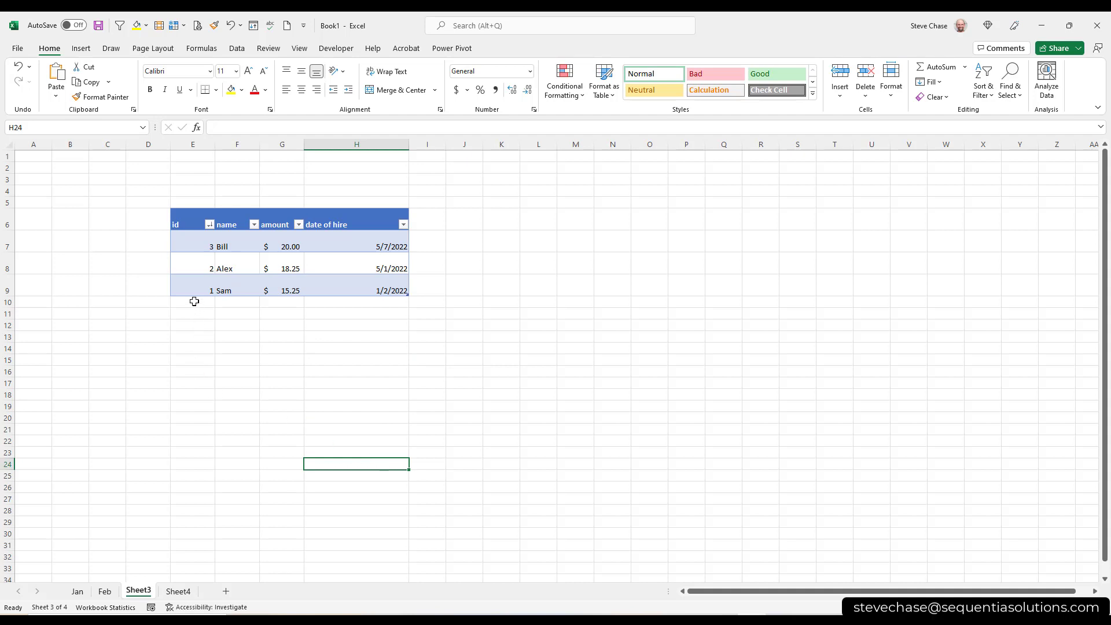
left_click(209, 224)
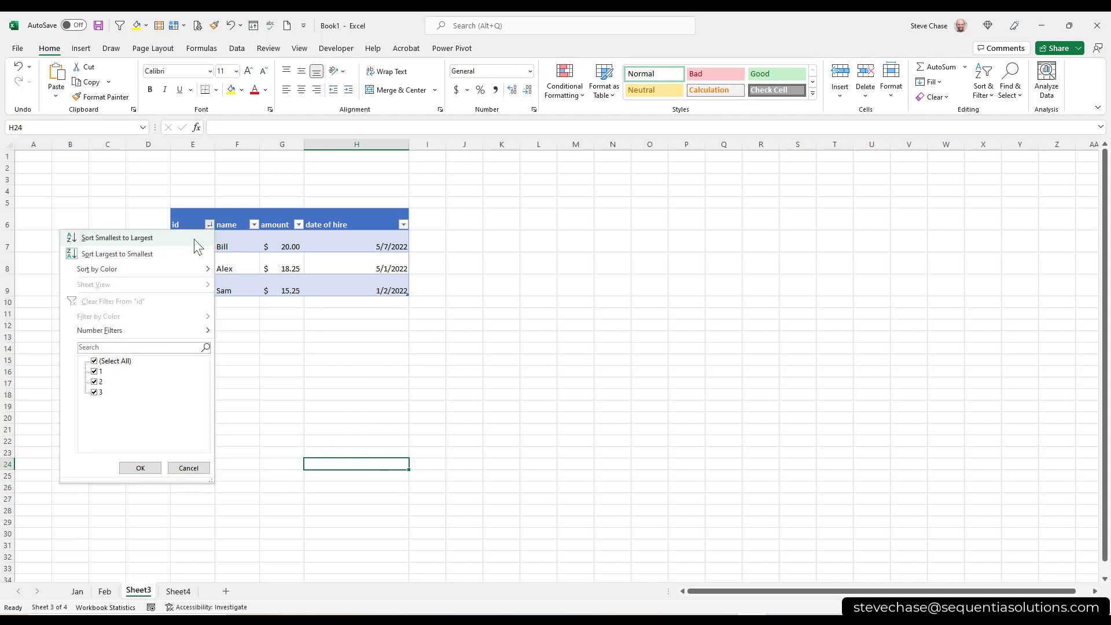
left_click(194, 239)
Add a table row with id 4, a name, amount 21 and hire date 5/25/2022.
left_click(194, 304)
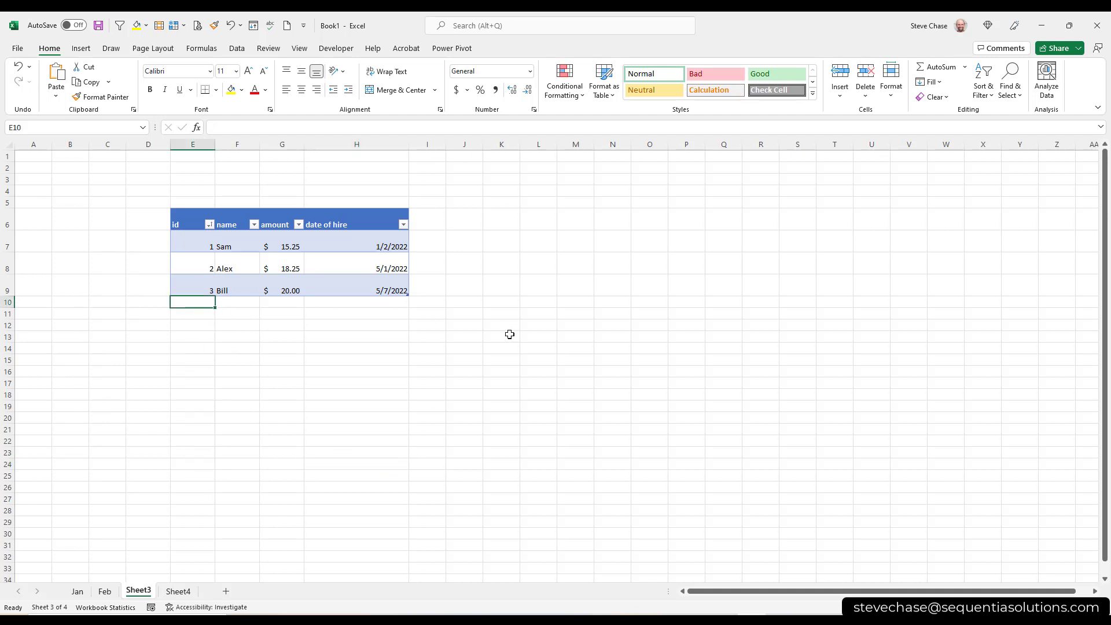
type("4")
key("Tab")
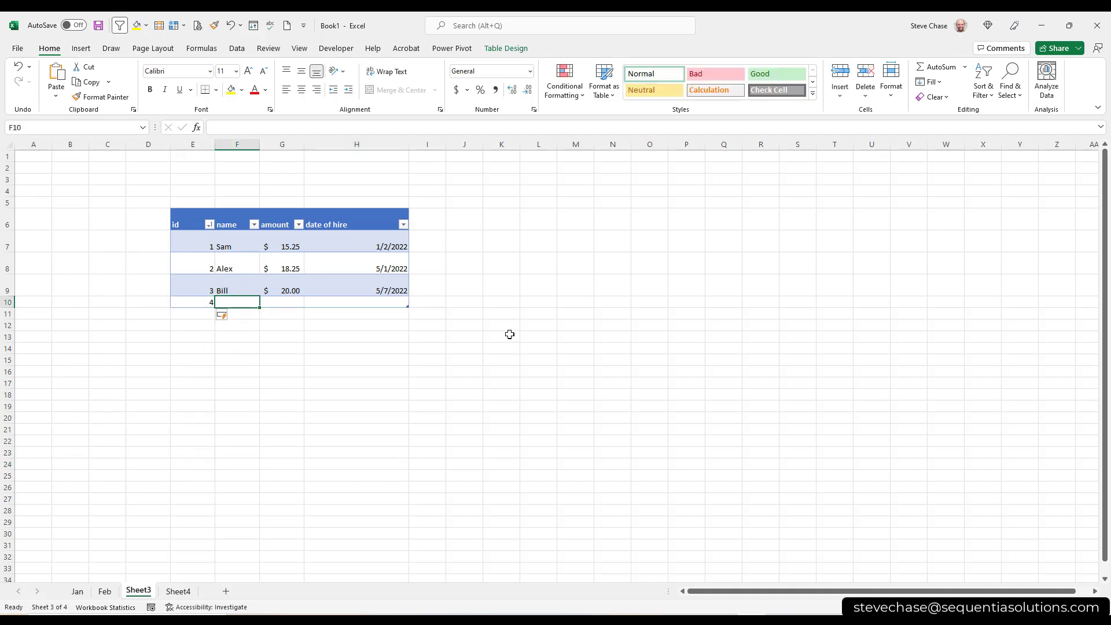
type("Steve")
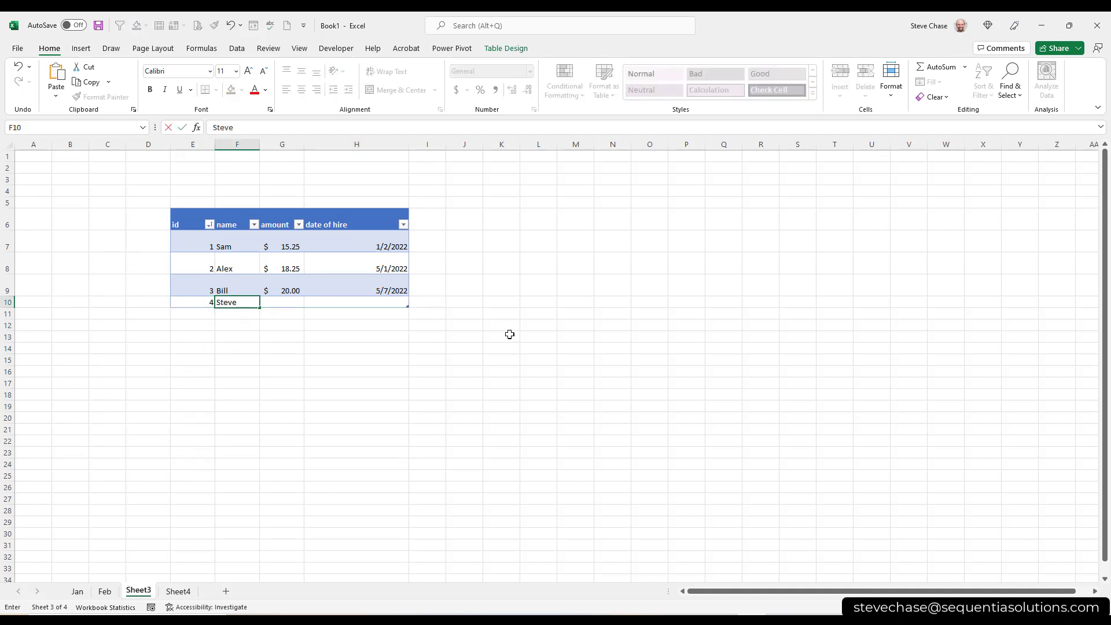
key("Tab")
type("21")
key("Tab")
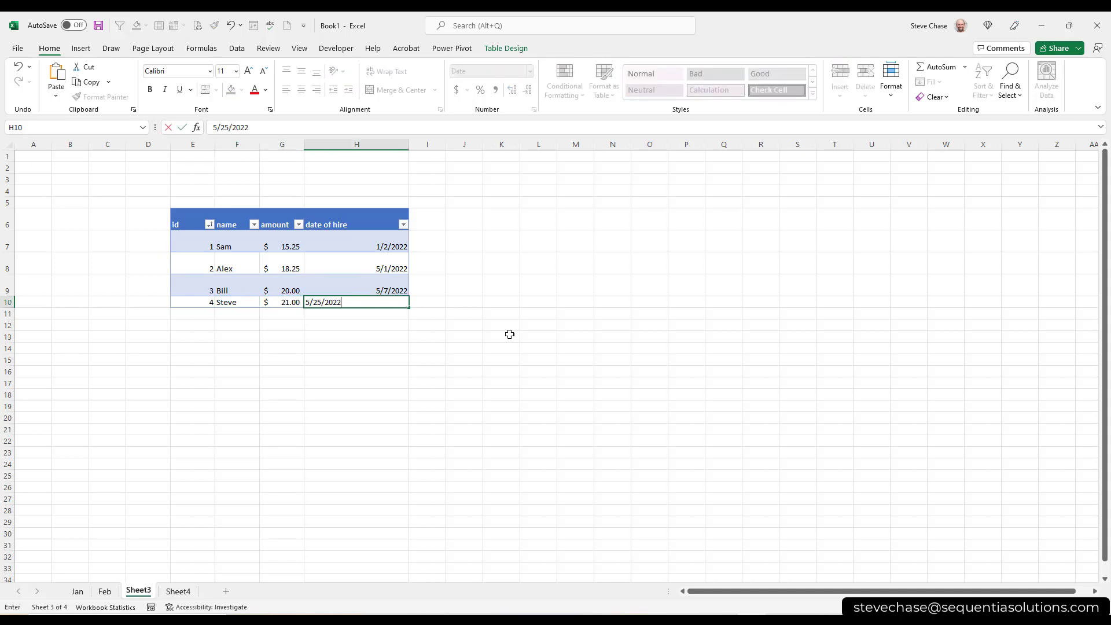
type("5/25/2022")
key("Return")
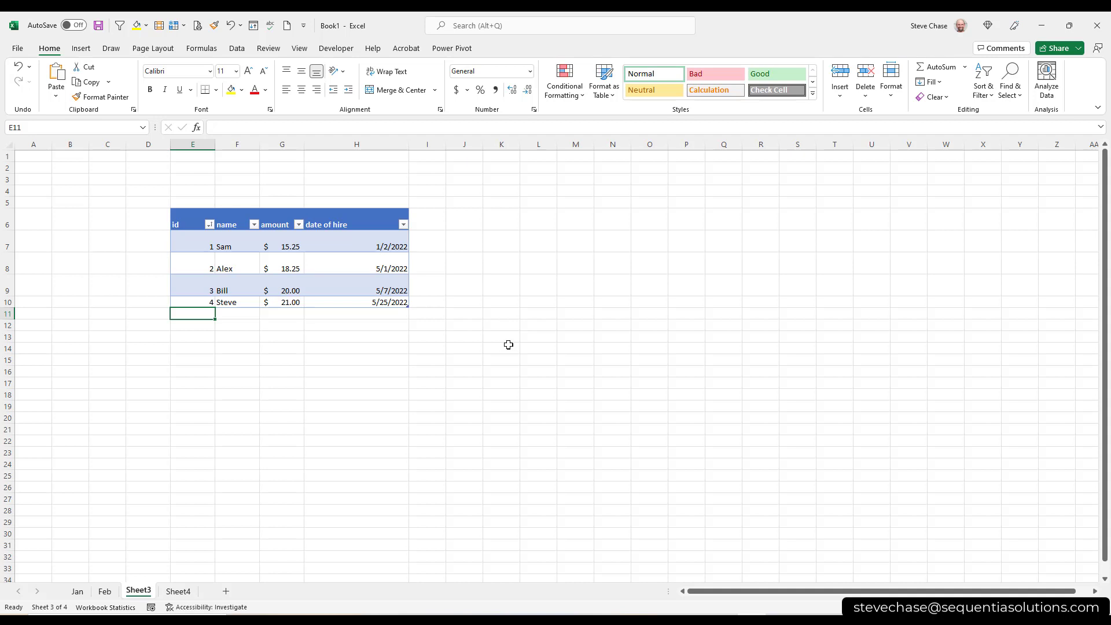
Add a second row with id 5, a name and amount 22, starting its hire date.
type("5")
key("Tab")
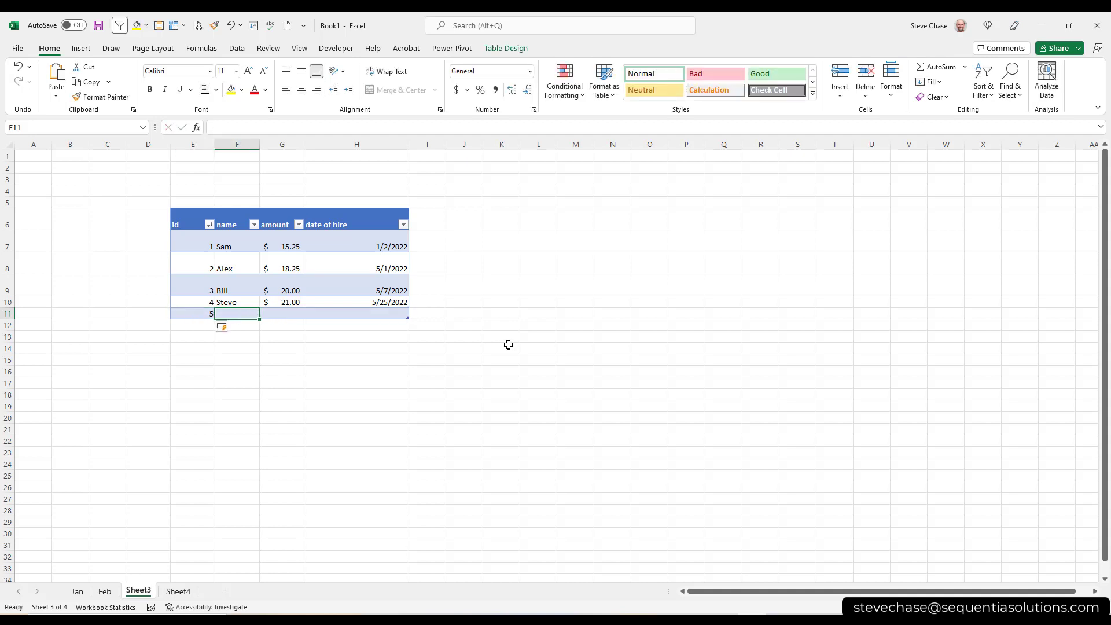
type("Erin")
key("Tab")
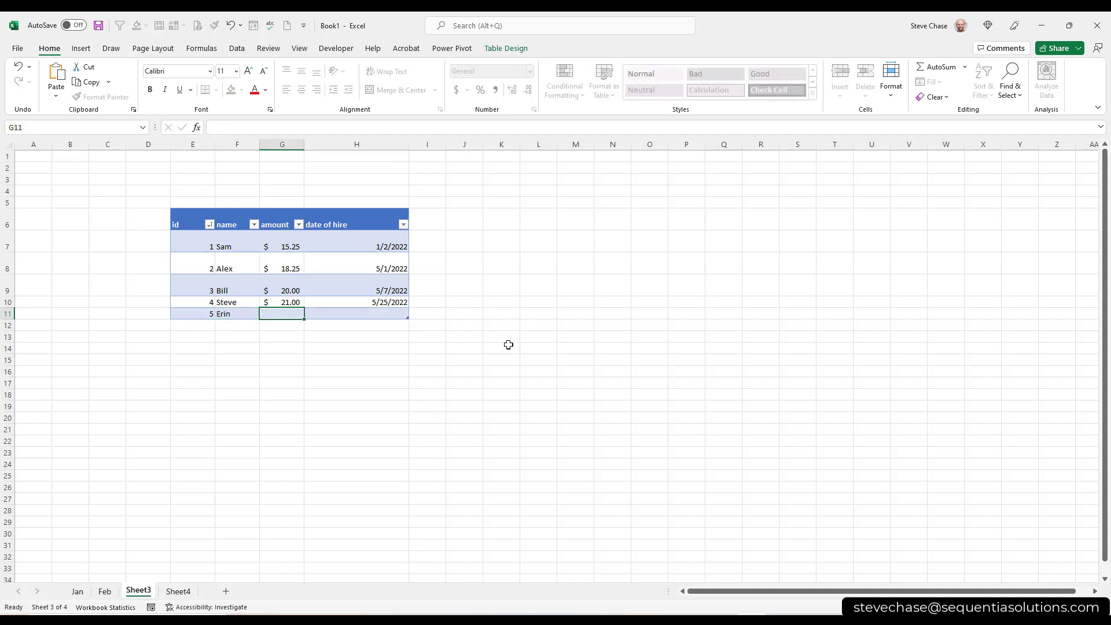
type("22")
key("Tab")
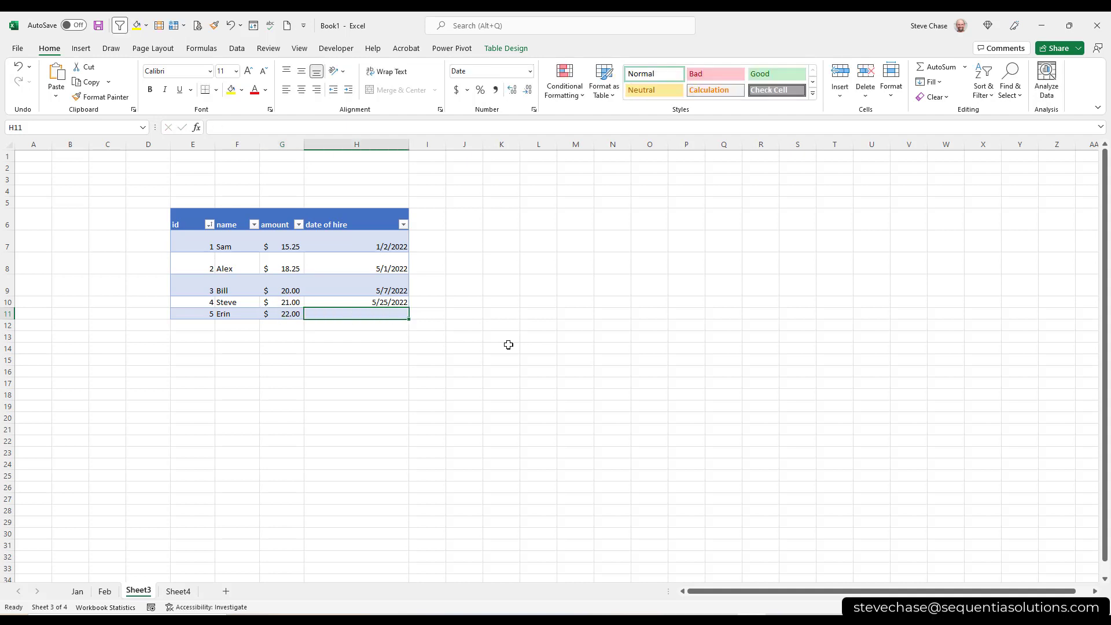
type("5/25/20")
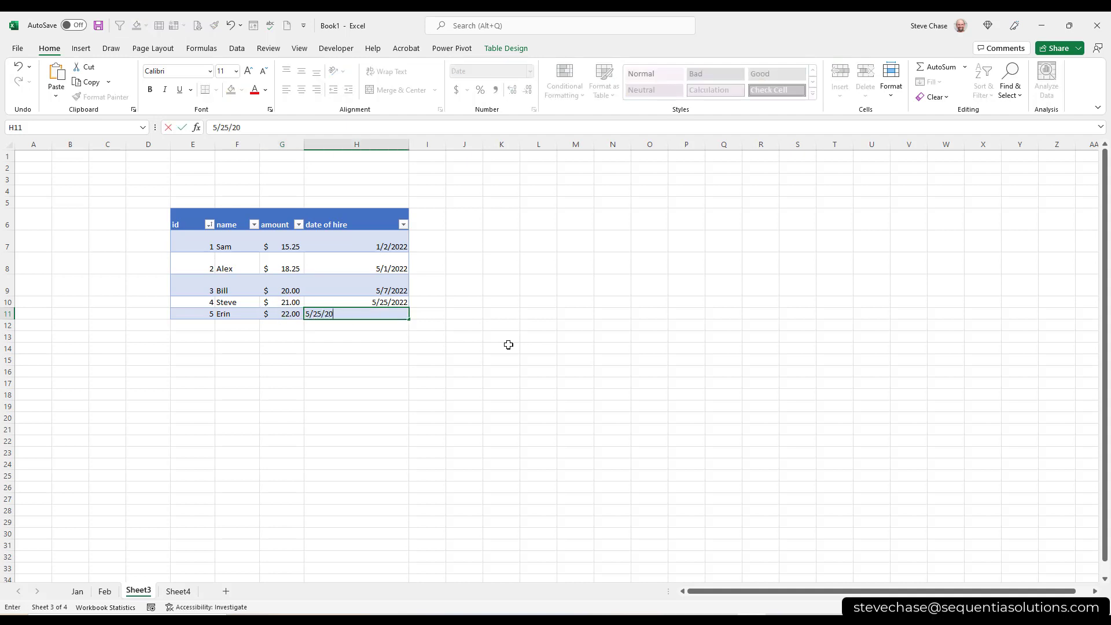
key("BackSpace")
key("BackSpace")
key("BackSpace")
key("BackSpace")
key("BackSpace")
key("BackSpace")
key("BackSpace")
Enter the hire date as 5/255/20222 and view the date of hire filter list.
type("5/255/20222")
key("Return")
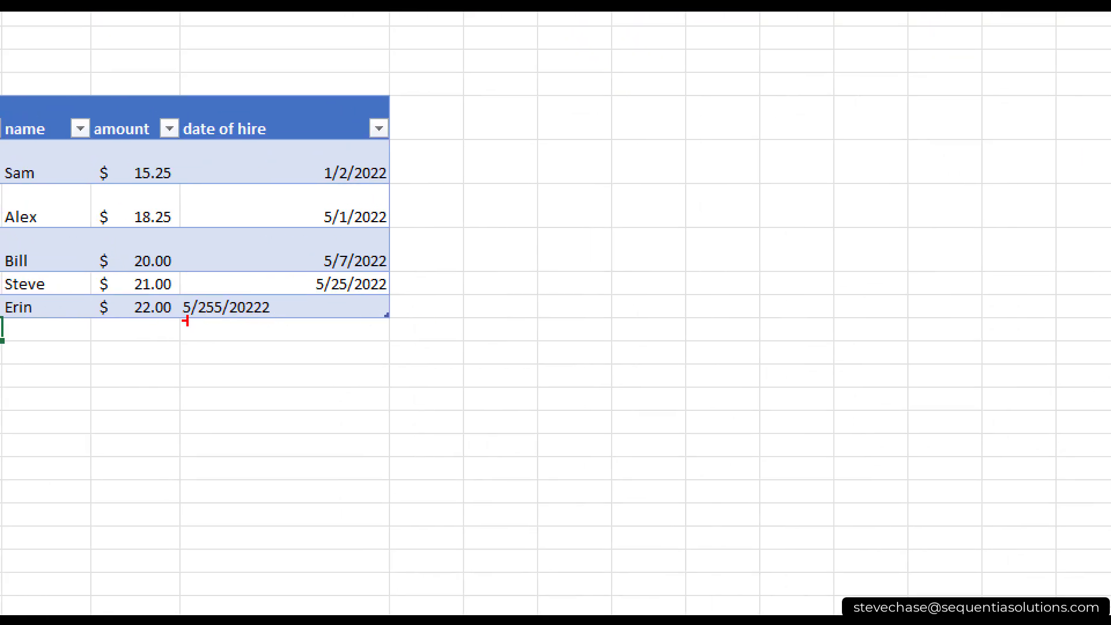
mouse_move(283, 292)
left_mouse_down()
mouse_move(255, 286)
mouse_move(166, 324)
mouse_move(284, 298)
mouse_move(275, 282)
left_mouse_up()
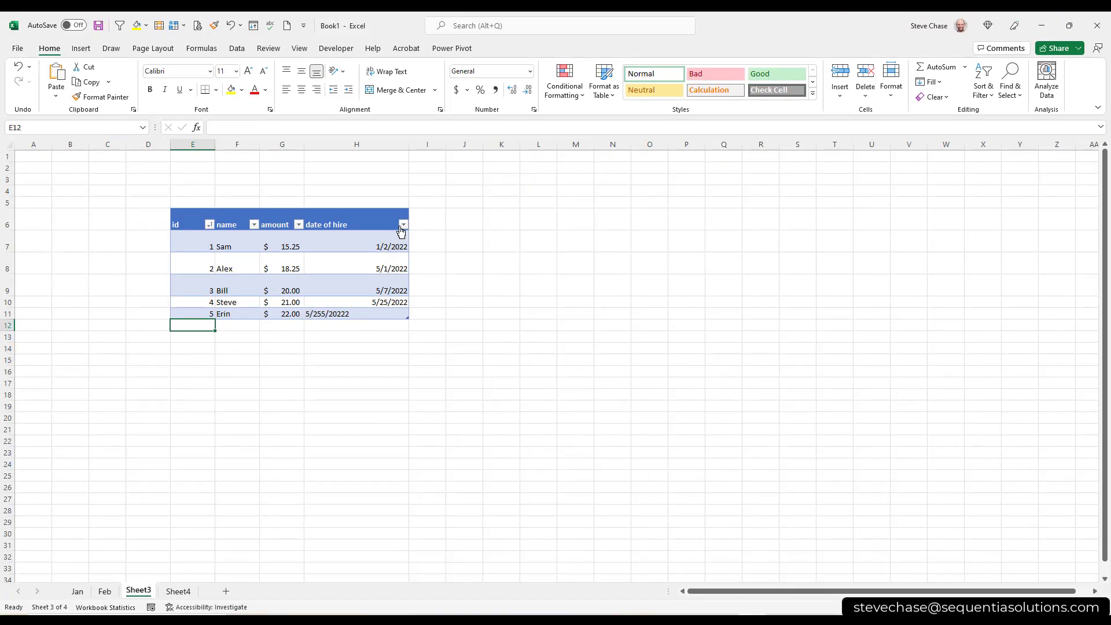
left_click(378, 128)
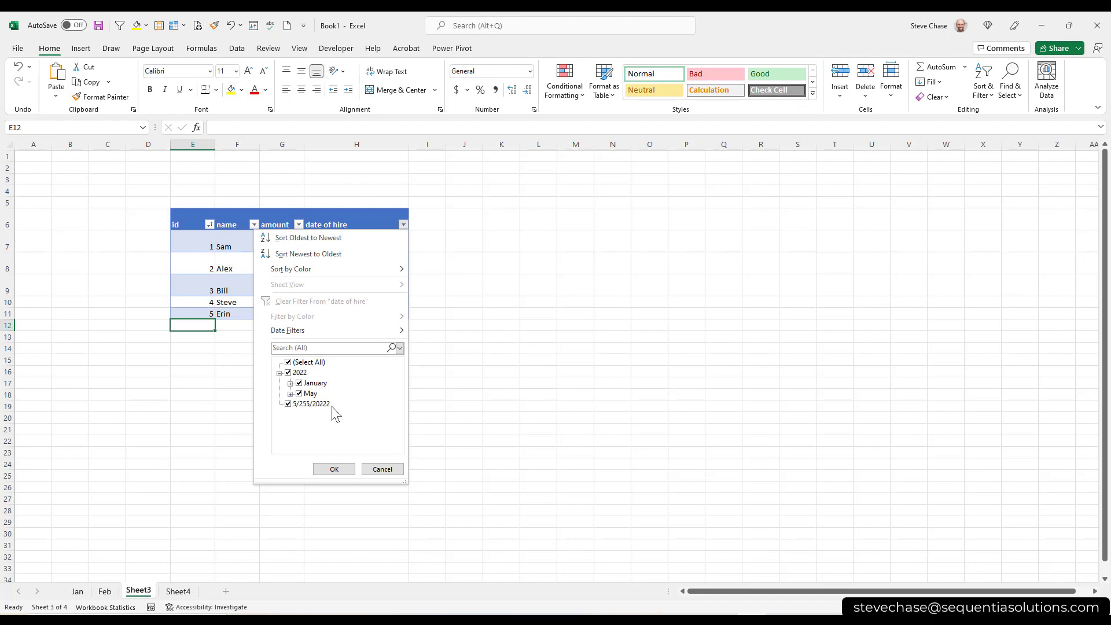
Fix H11 to 5/25/2022 by removing the extra 5 and the trailing 2.
left_click(383, 468)
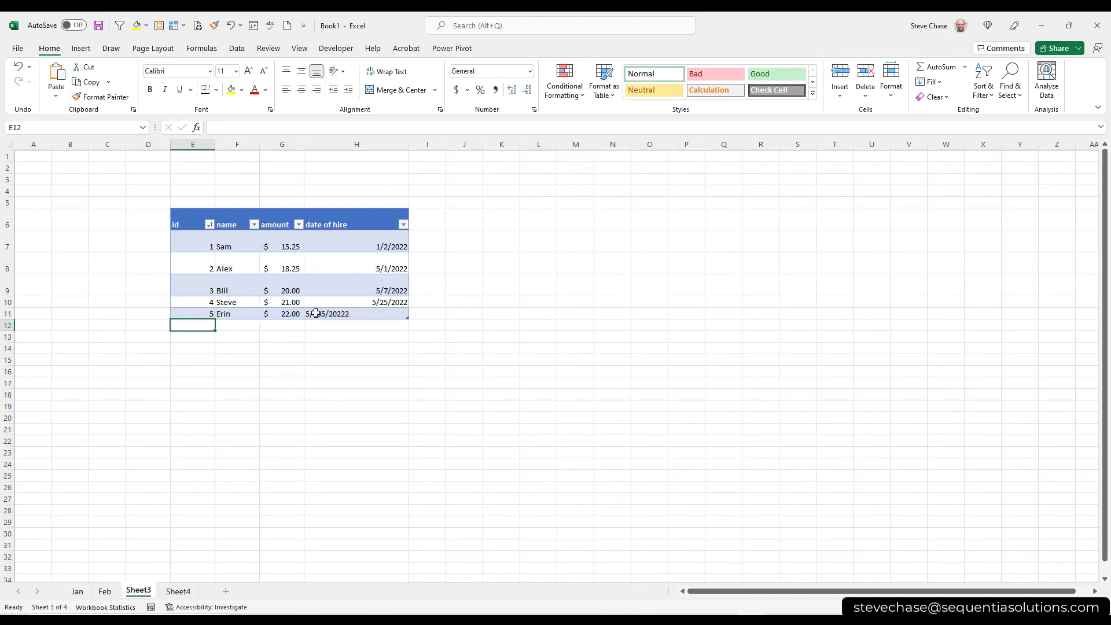
double_click(318, 313)
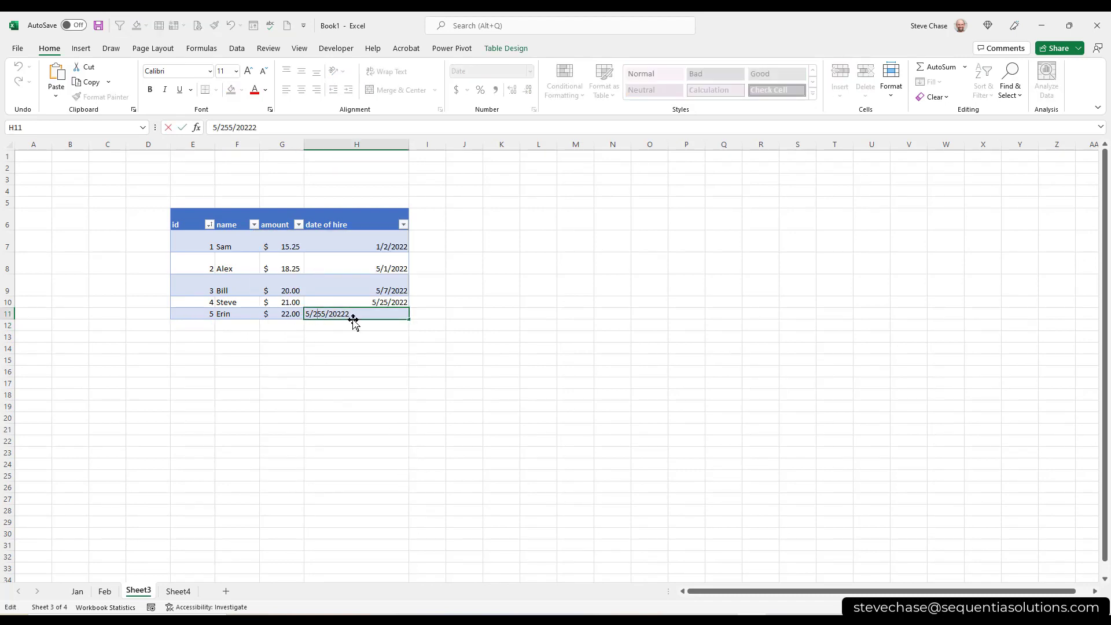
key("Delete")
key("Return")
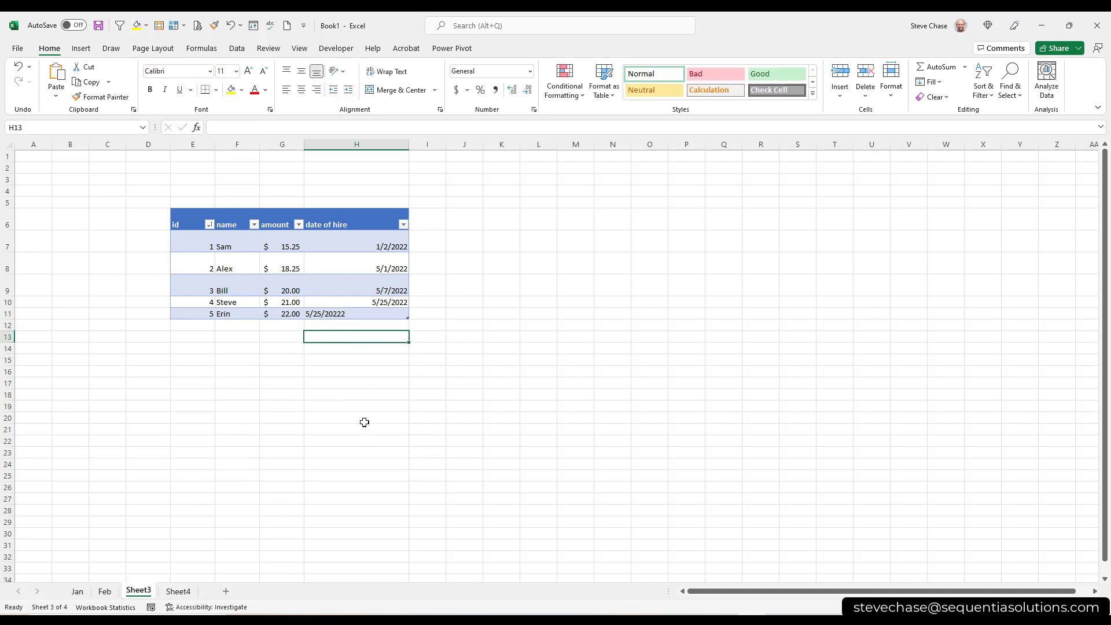
double_click(346, 314)
key("BackSpace")
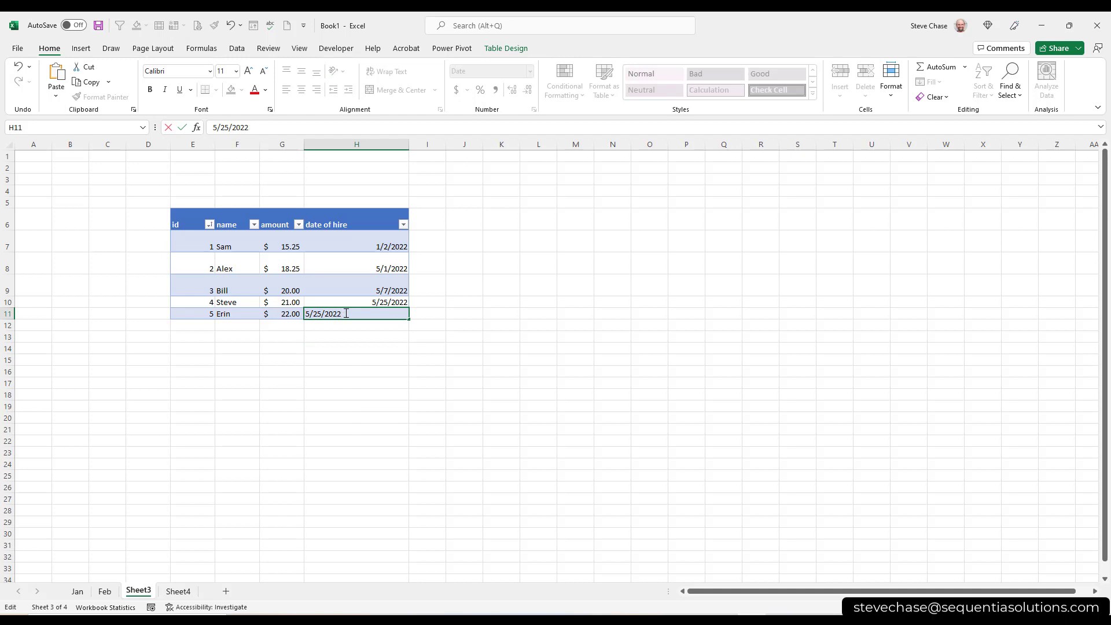
key("Return")
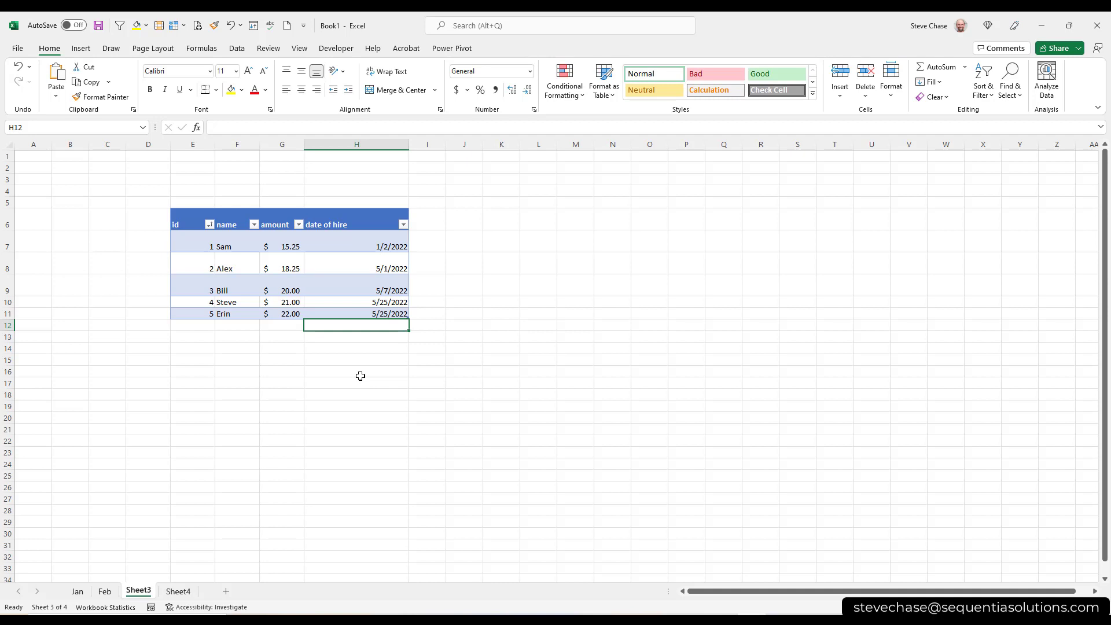
Add Sheet5 and enter the labels Red and Blue in C3:C4.
left_click(225, 591)
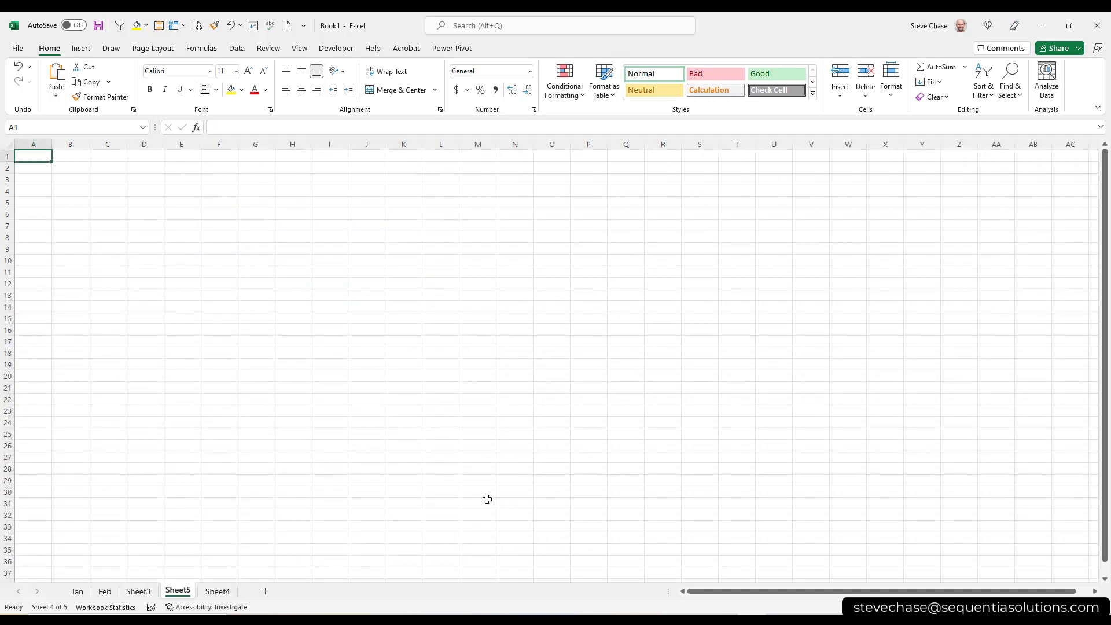
scroll(550, 359, "up", 10)
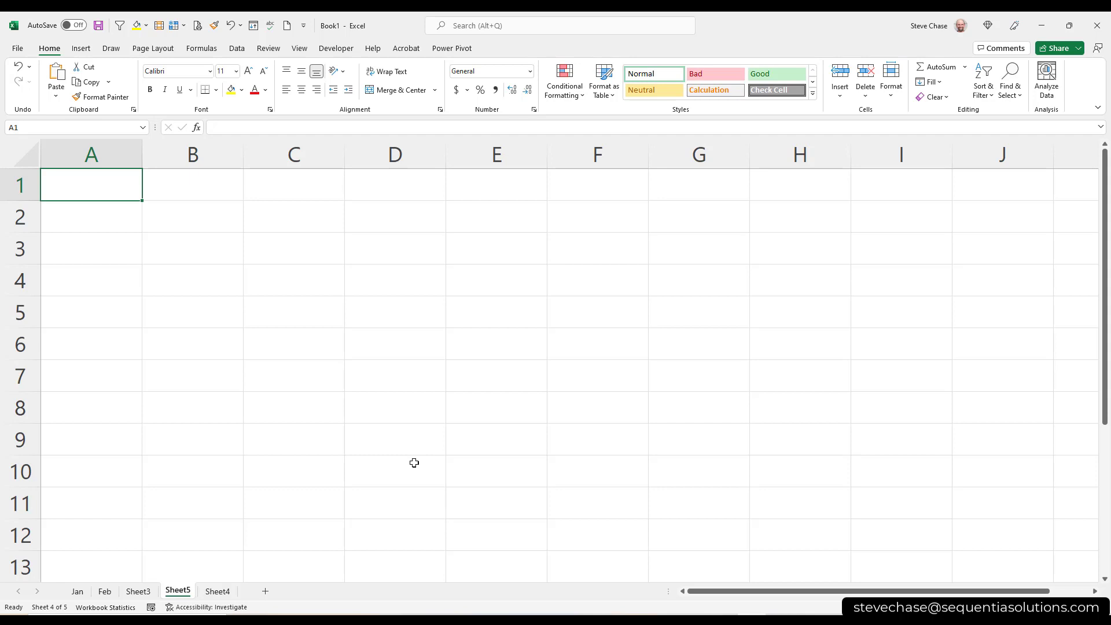
left_click(304, 256)
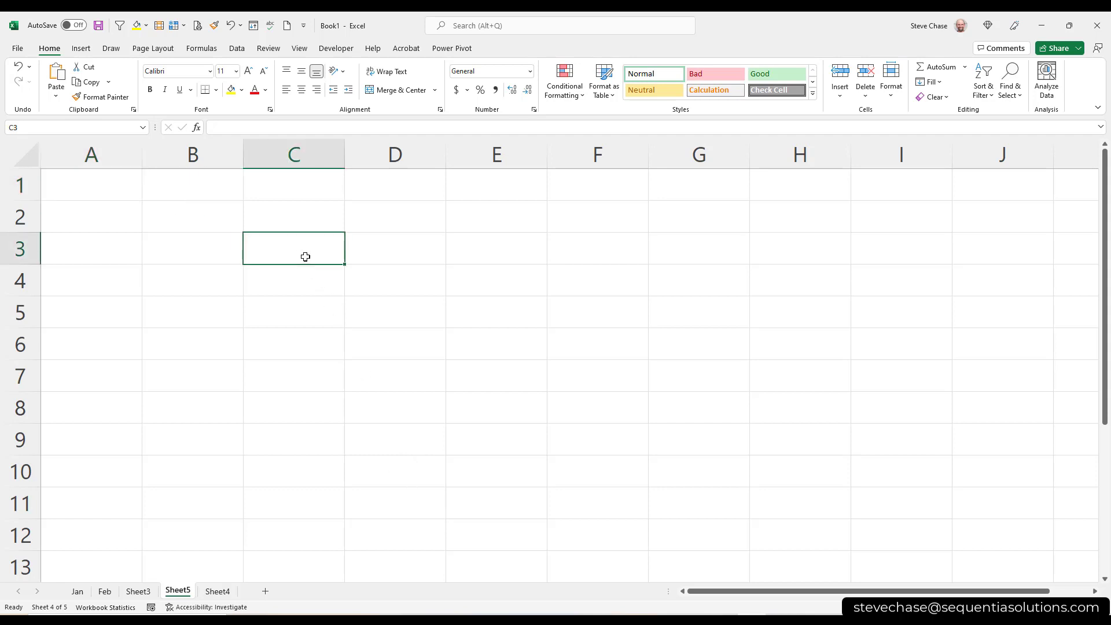
type("Red")
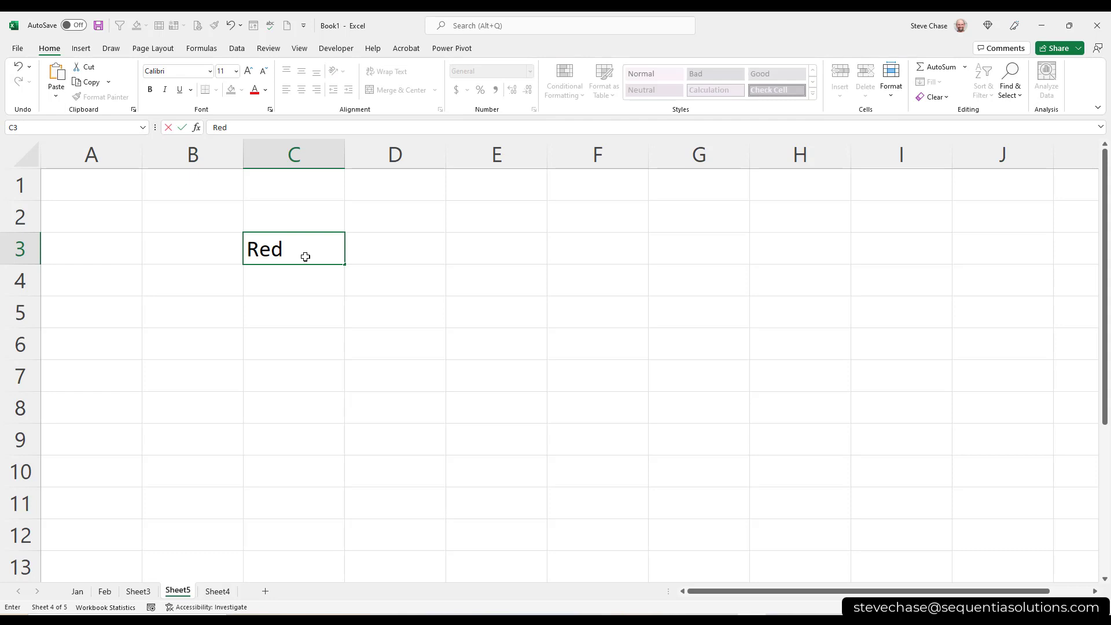
key("Return")
type("Blue")
key("Tab")
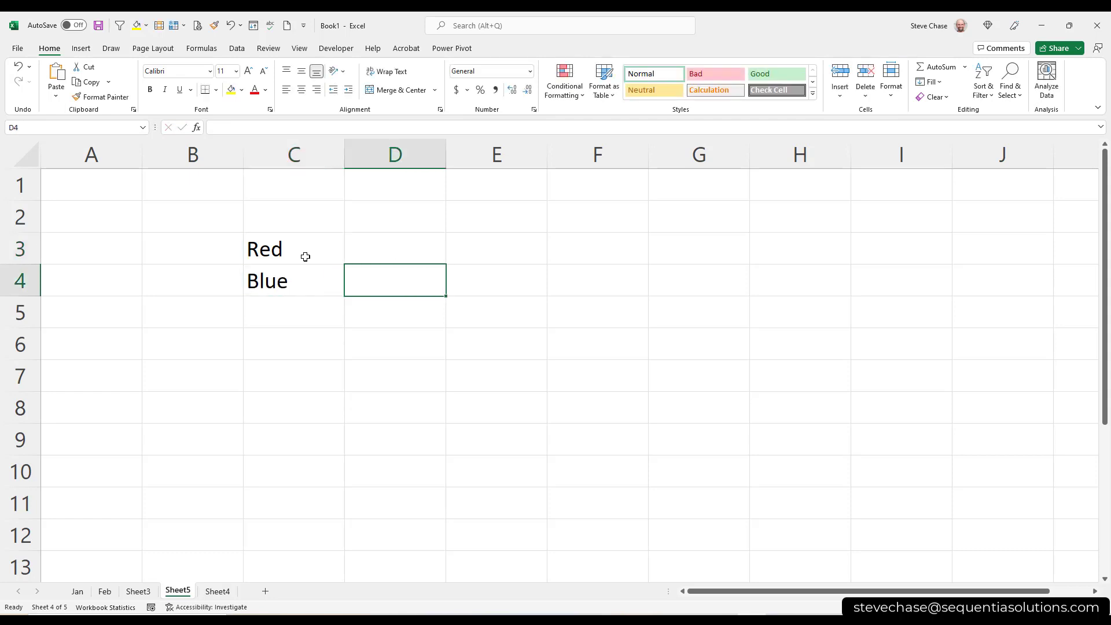
Enter 58 and 64 beside them in D3:D4.
left_click(356, 251)
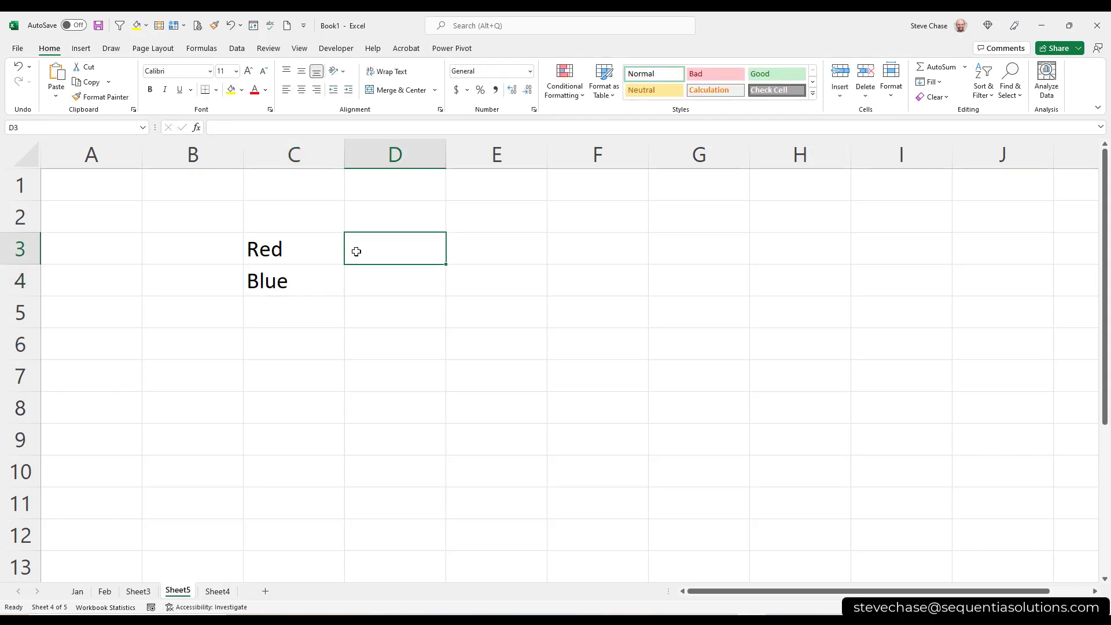
type("58")
key("Return")
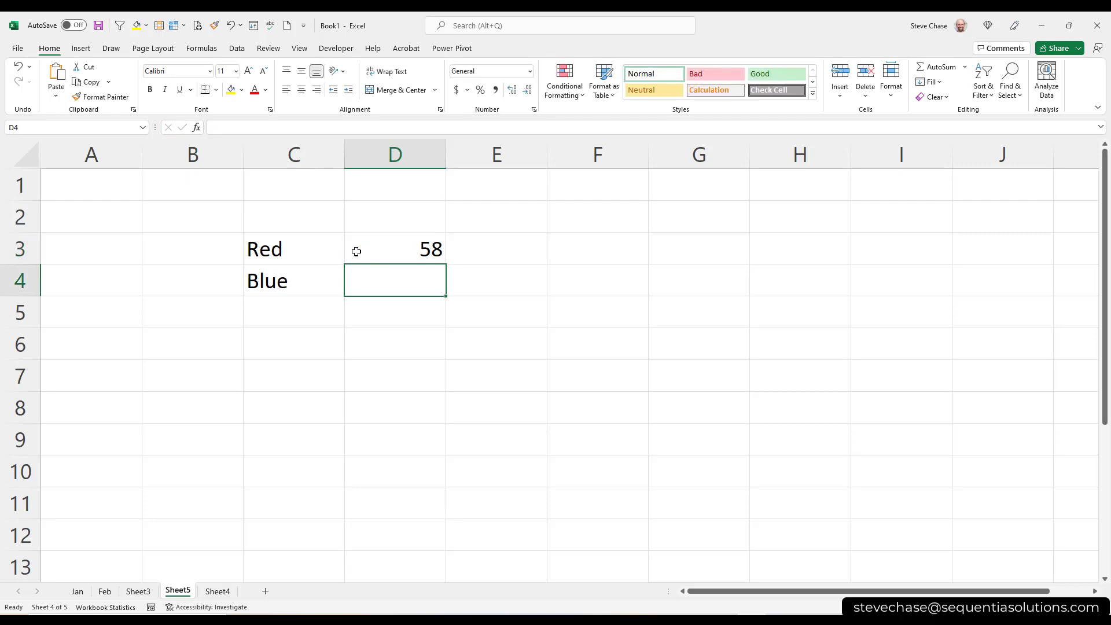
type("64")
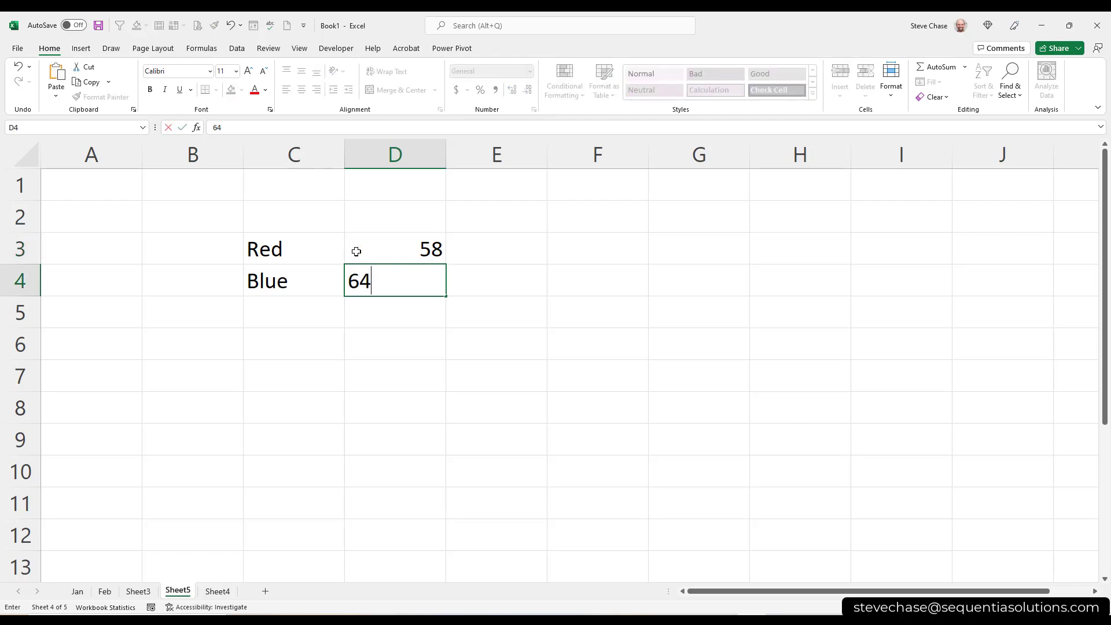
left_click(365, 379)
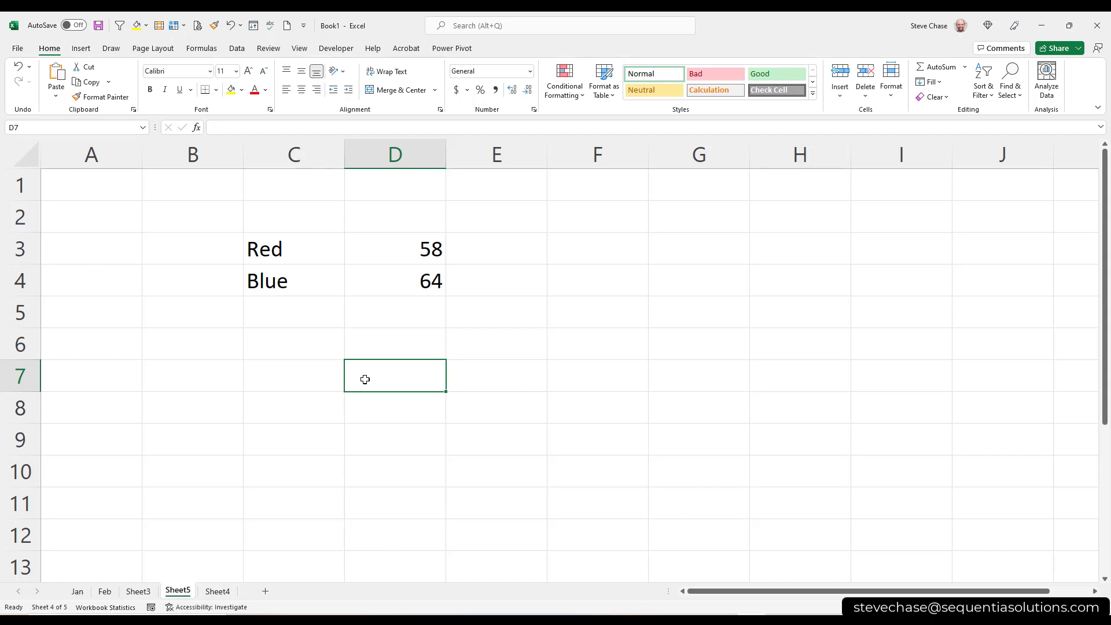
Label C5 'Total' and enter =D3+D4 in D5, showing 122.
left_click(279, 314)
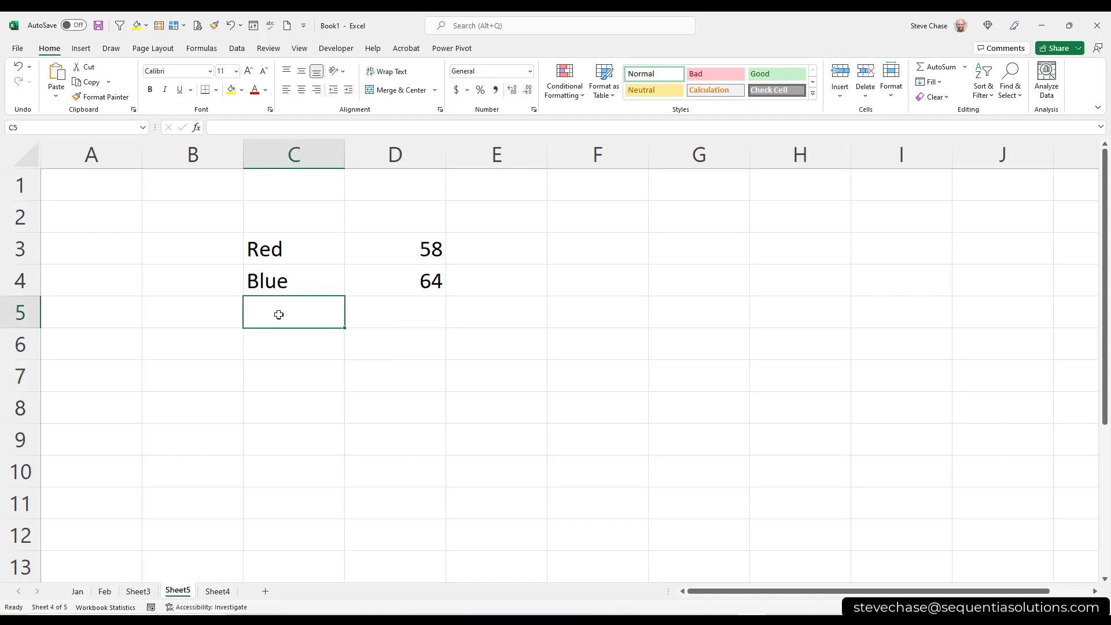
type("Total")
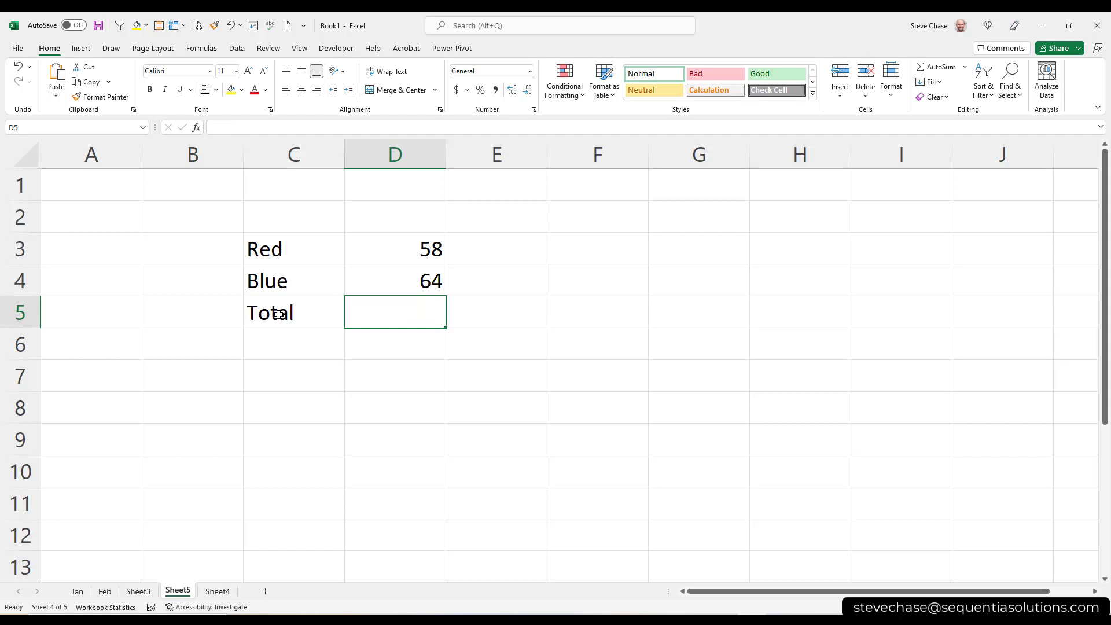
left_click(219, 127)
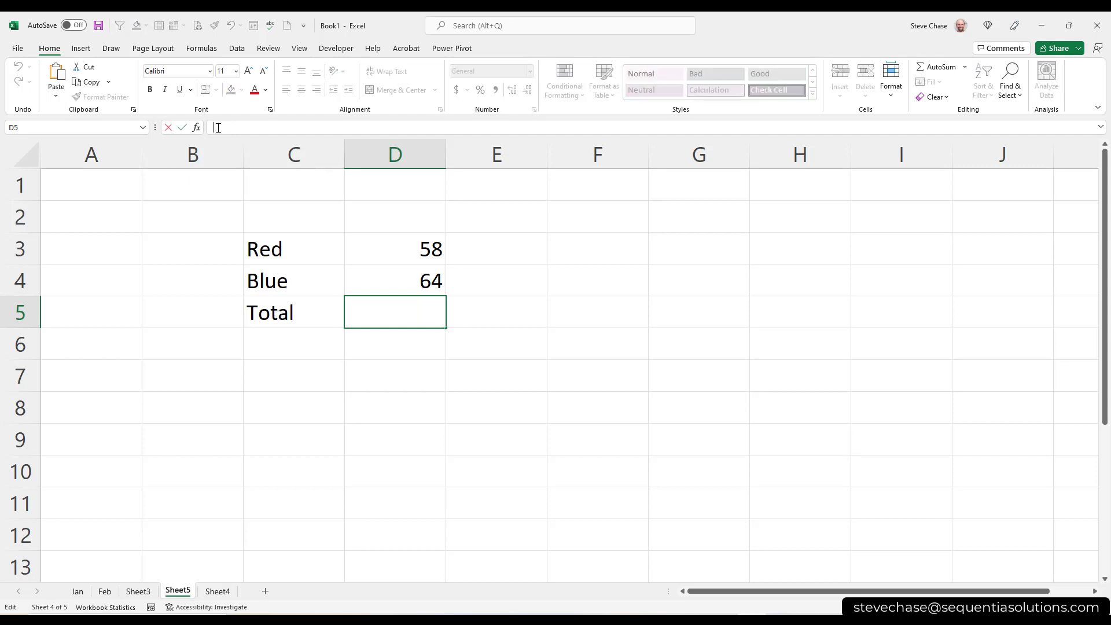
type("=")
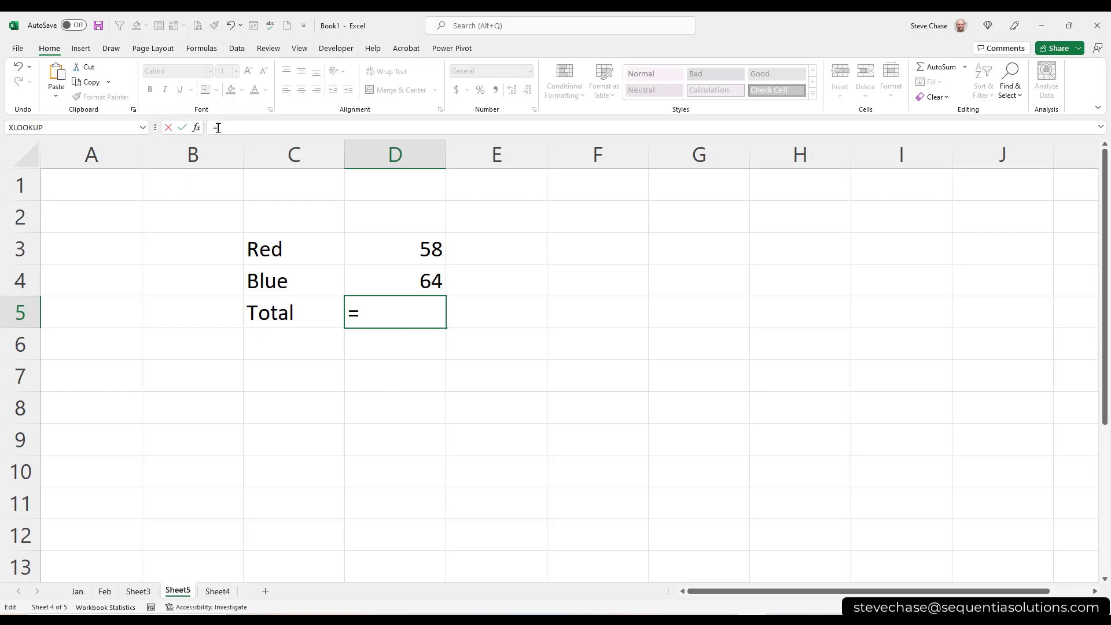
left_click(405, 251)
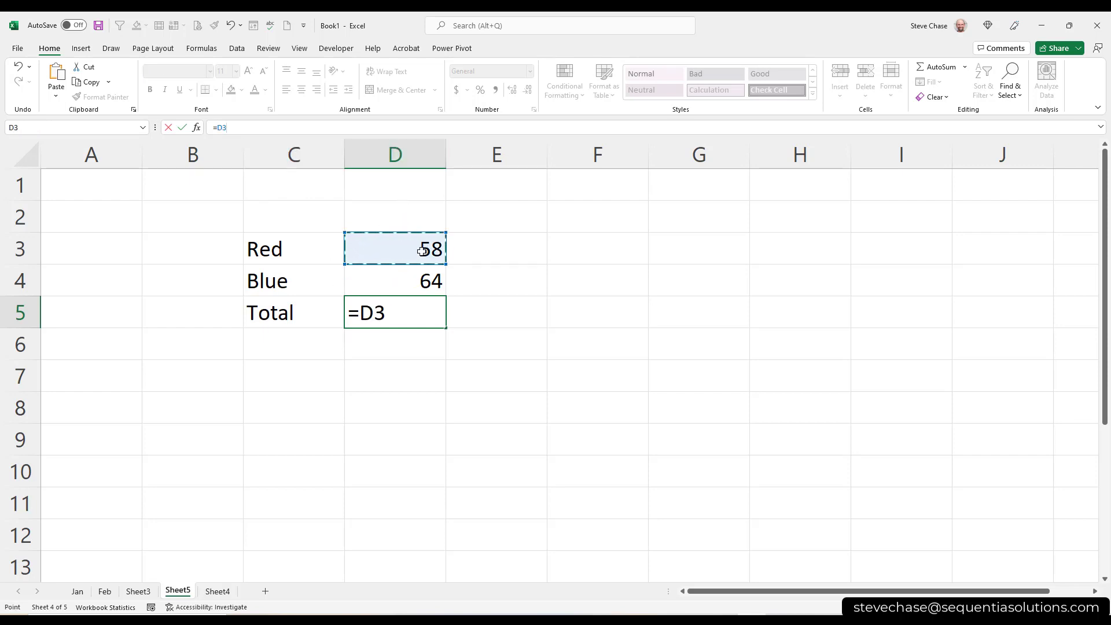
left_click(402, 310)
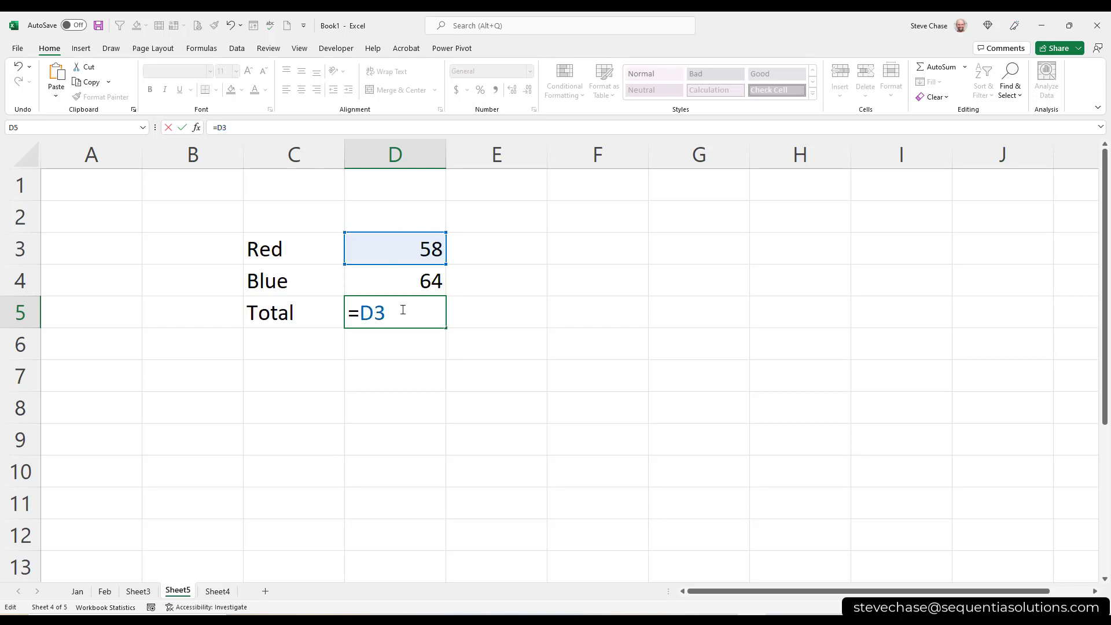
type("+")
left_click(399, 269)
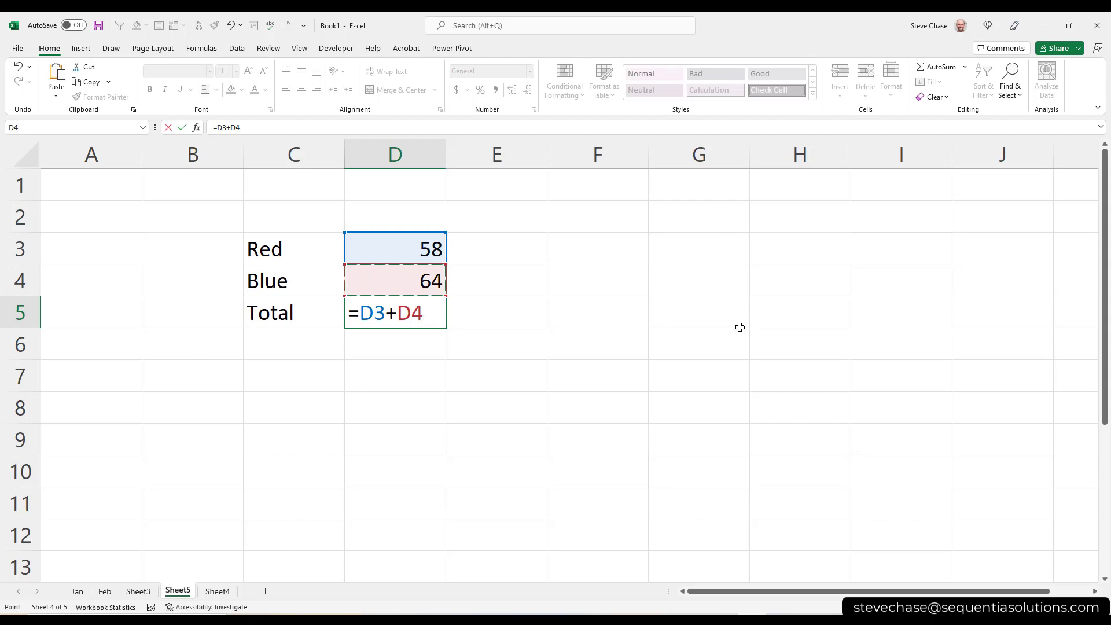
key("Return")
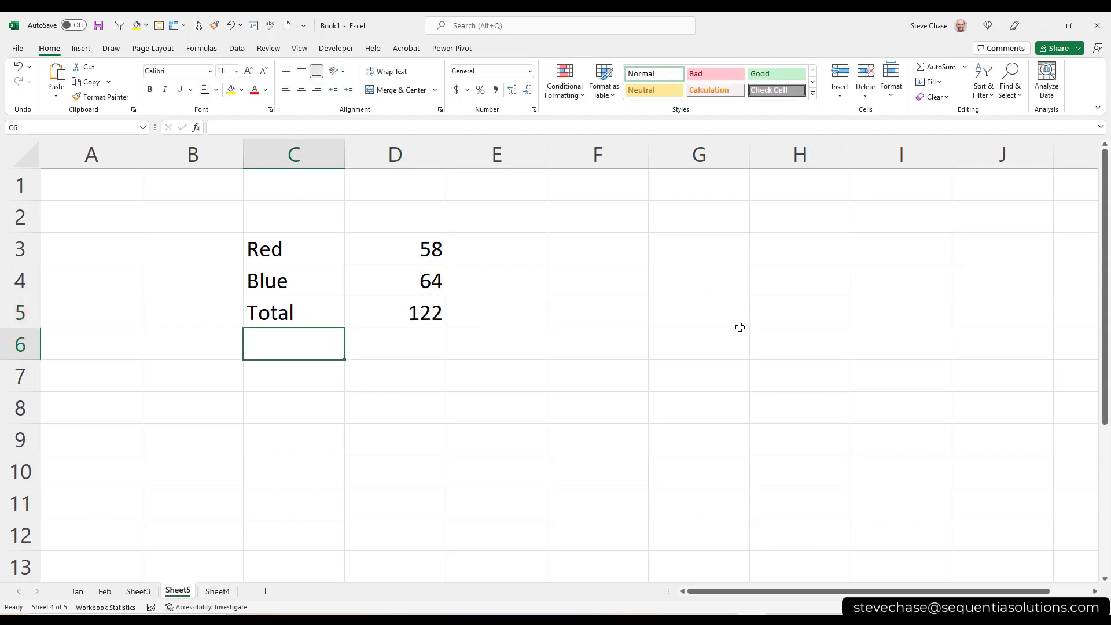
left_click(424, 249)
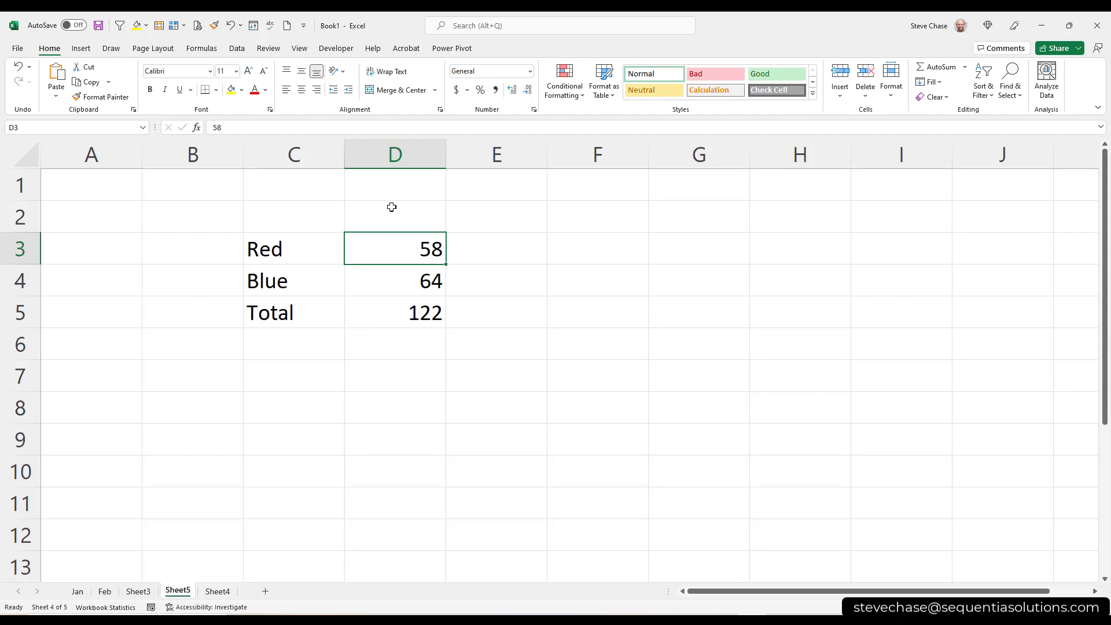
double_click(209, 128)
key("Escape")
left_click(429, 283)
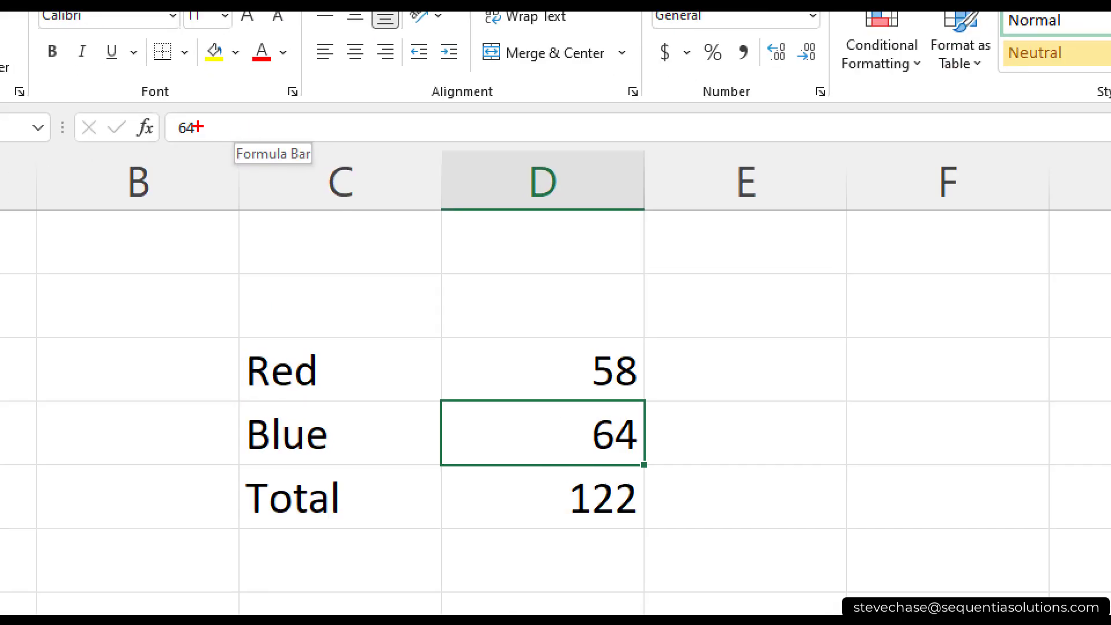
left_click_drag(221, 128, 422, 289)
left_click_drag(596, 451, 533, 456)
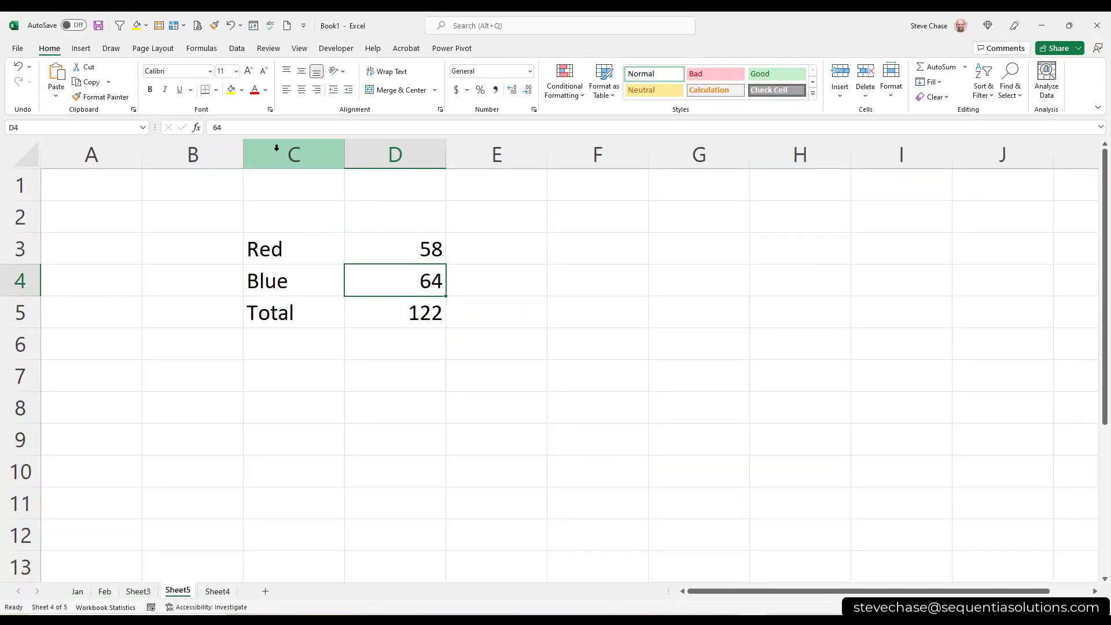
left_click(541, 494)
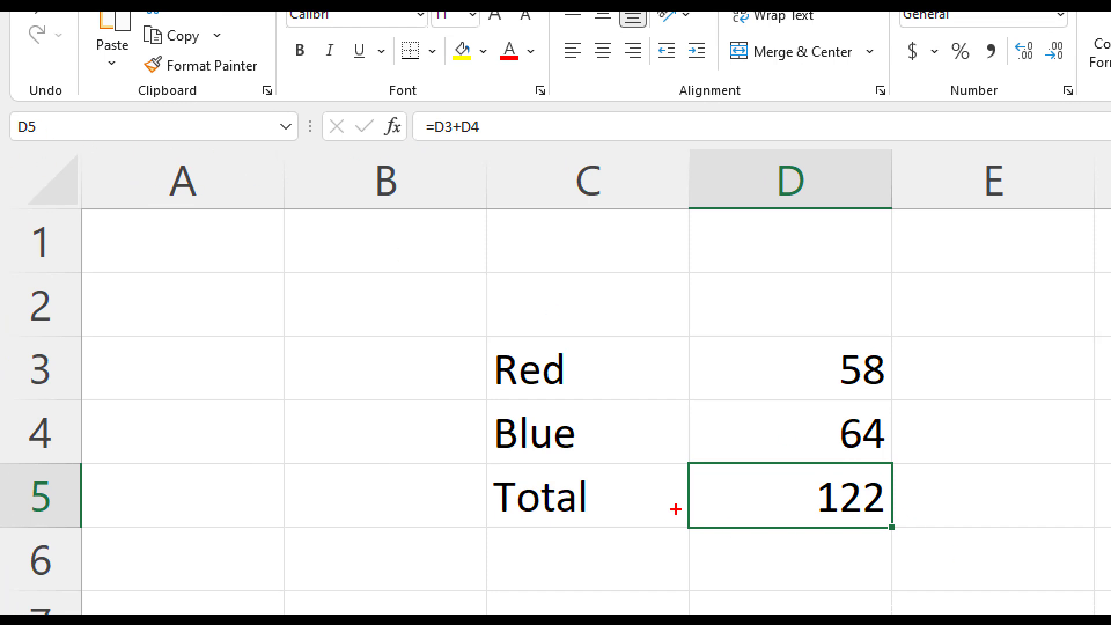
mouse_move(449, 140)
left_mouse_down()
mouse_move(519, 206)
mouse_move(738, 470)
mouse_move(799, 495)
mouse_move(782, 509)
mouse_move(748, 503)
left_mouse_up()
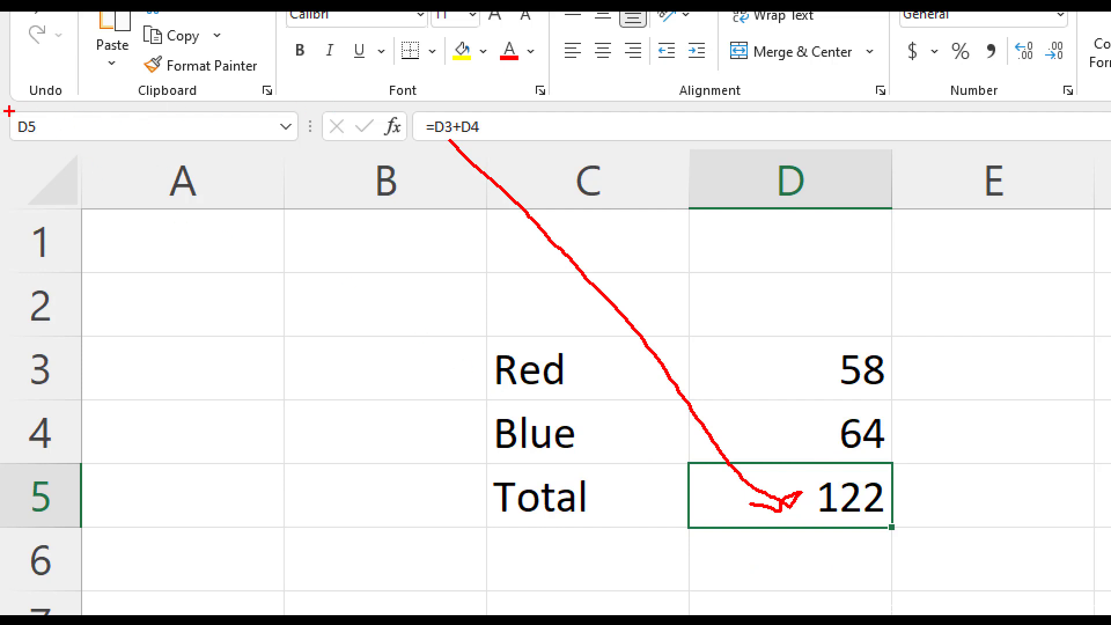
mouse_move(9, 134)
left_mouse_down()
mouse_move(11, 151)
mouse_move(61, 153)
mouse_move(458, 149)
left_mouse_up()
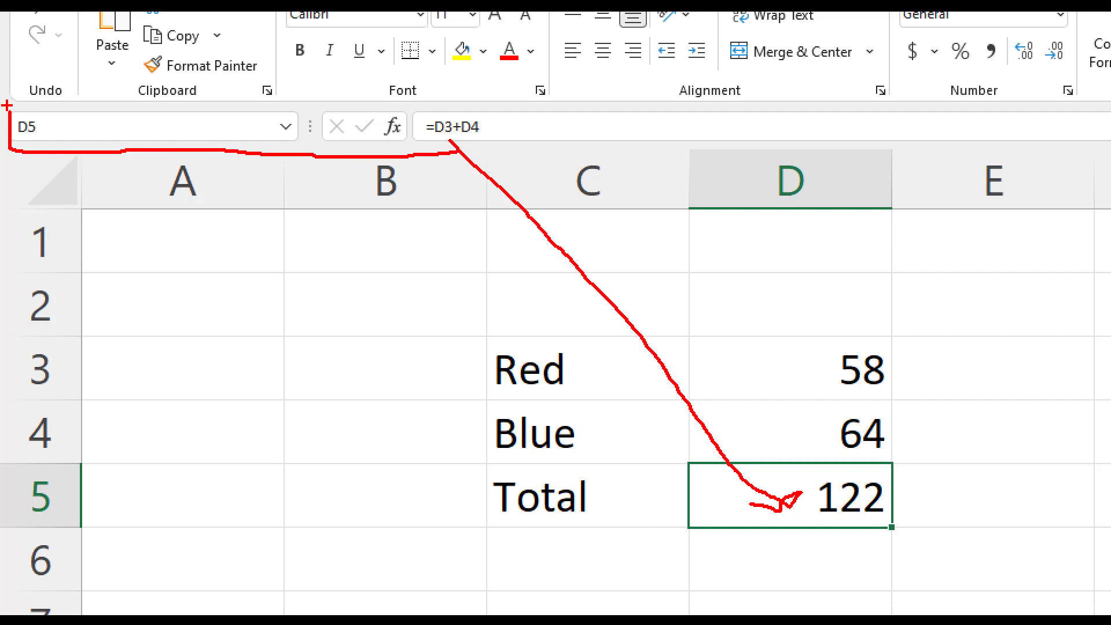
mouse_move(10, 113)
left_mouse_down()
mouse_move(492, 111)
mouse_move(508, 145)
mouse_move(457, 152)
left_mouse_up()
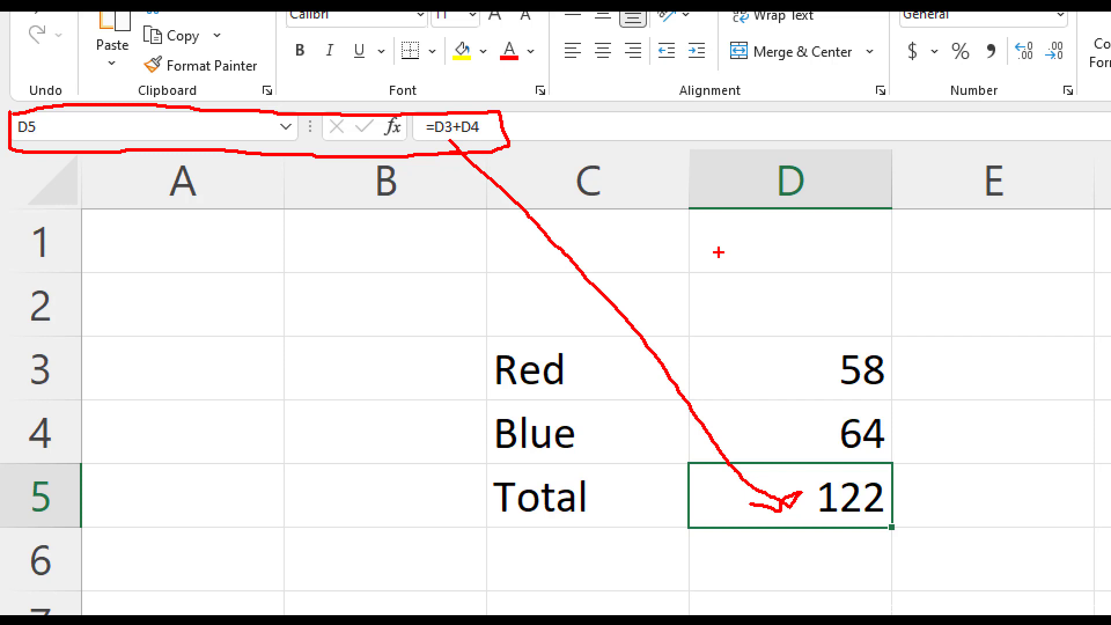
left_click_drag(725, 264, 726, 316)
type("d")
key("BackSpace")
type("D5=")
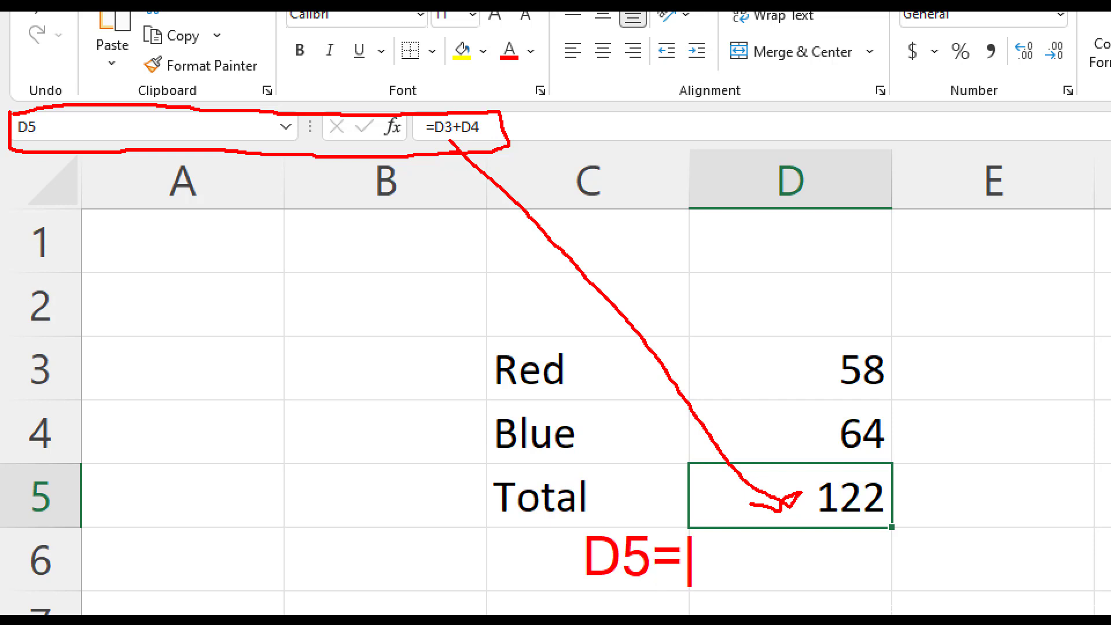
type("D3")
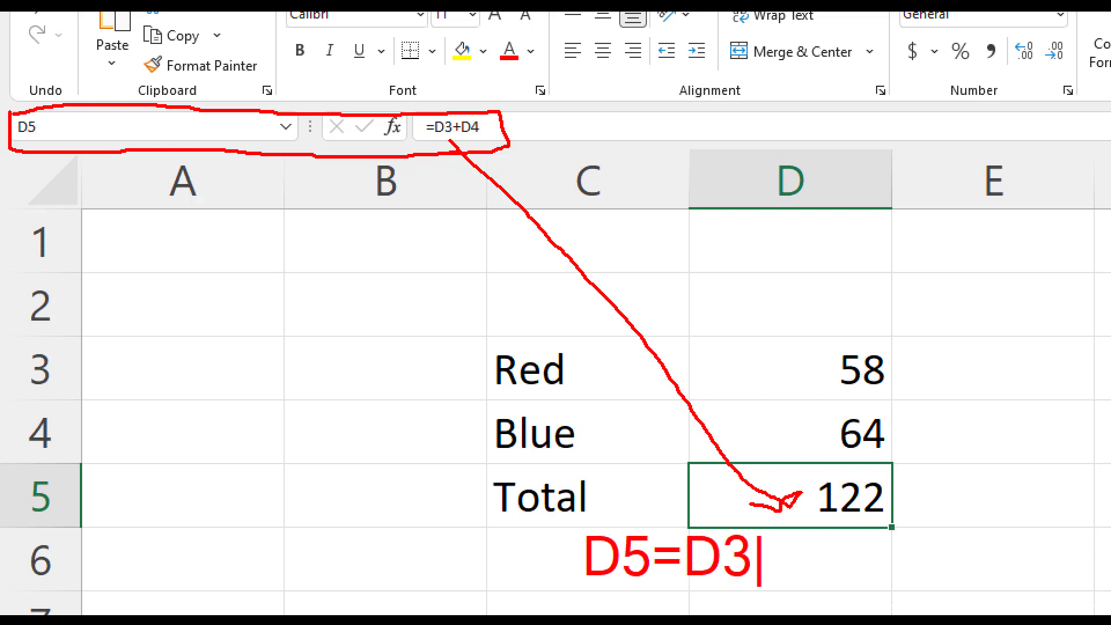
type("+D4")
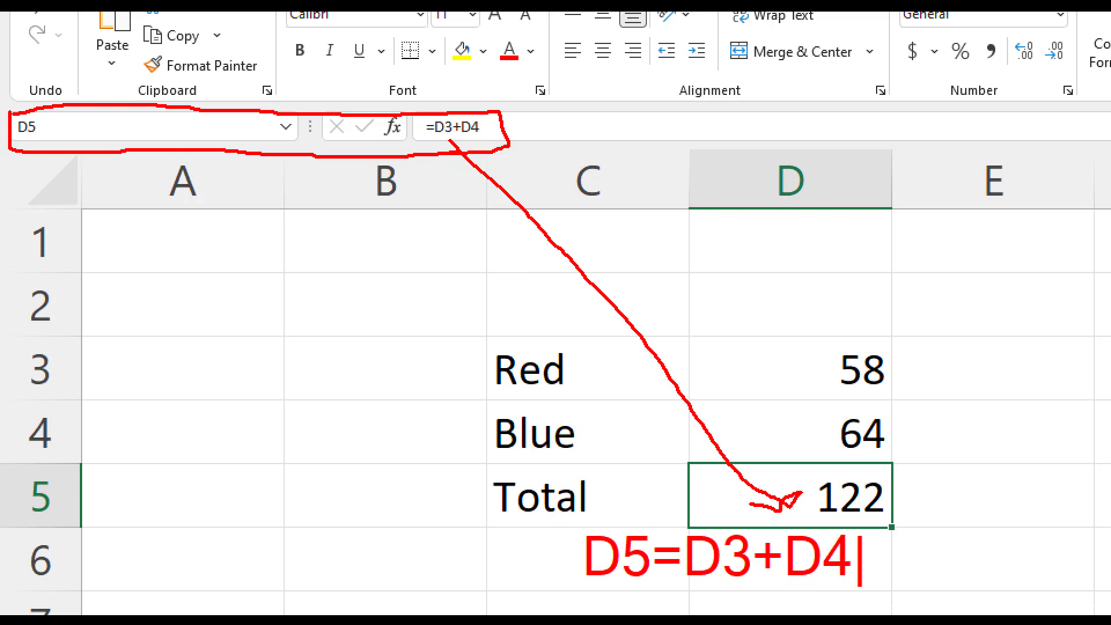
key("Return")
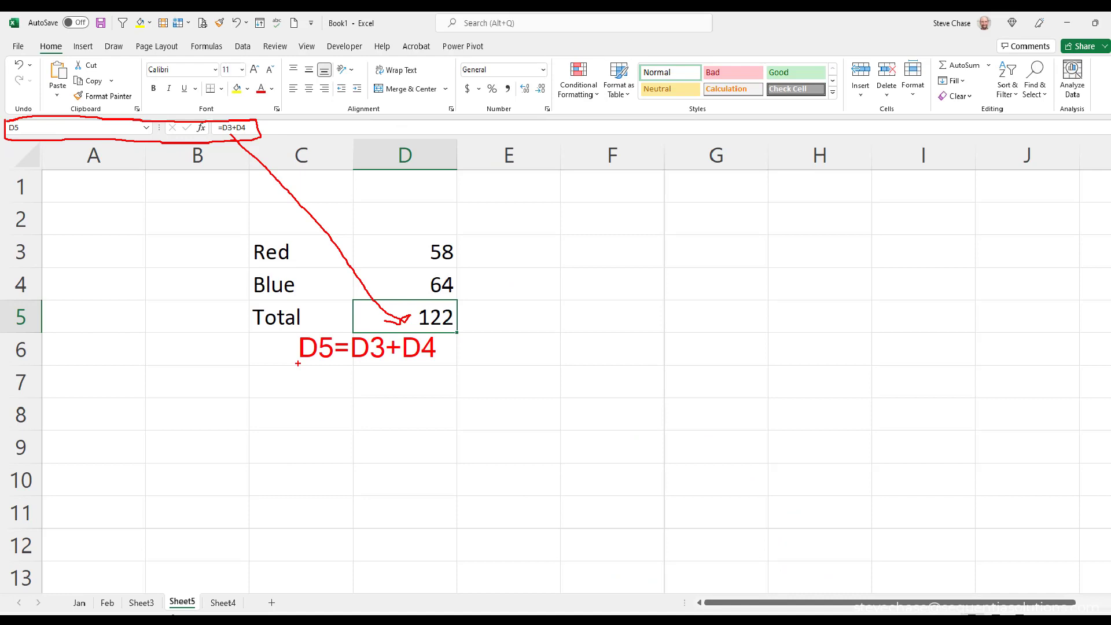
Replace Blue's value in D4 with 71, so the Total shows 129.
key("Escape")
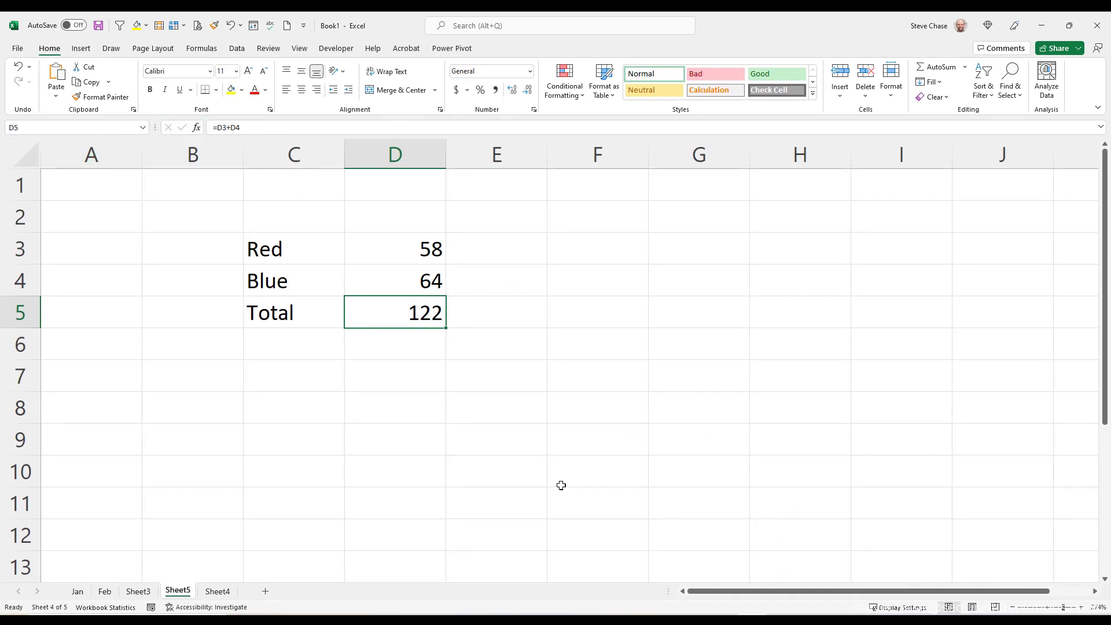
left_click(387, 276)
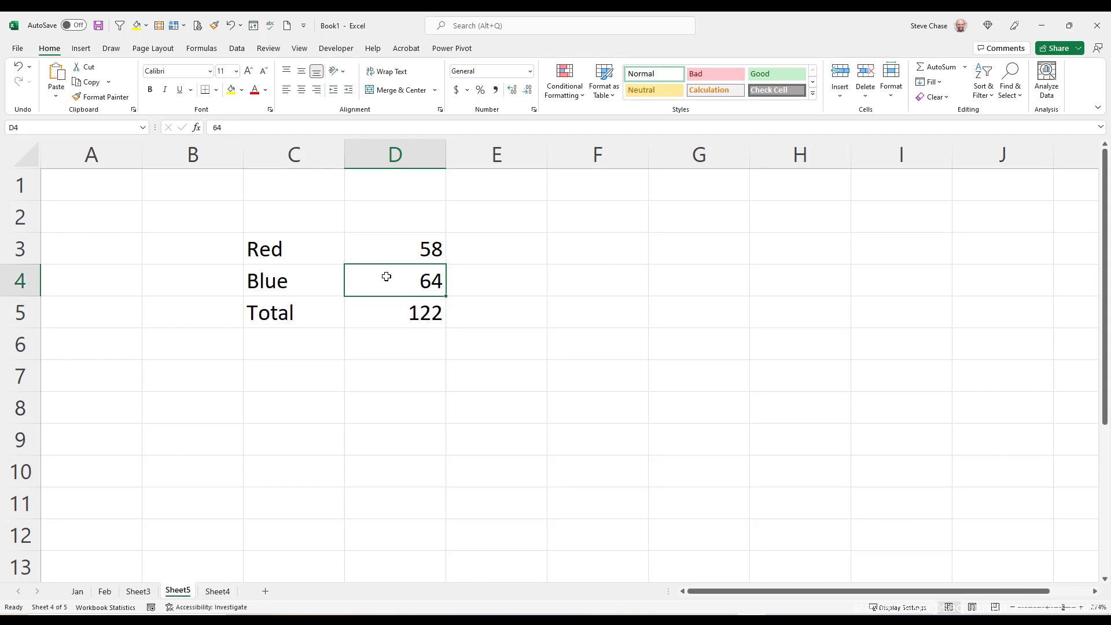
type("7")
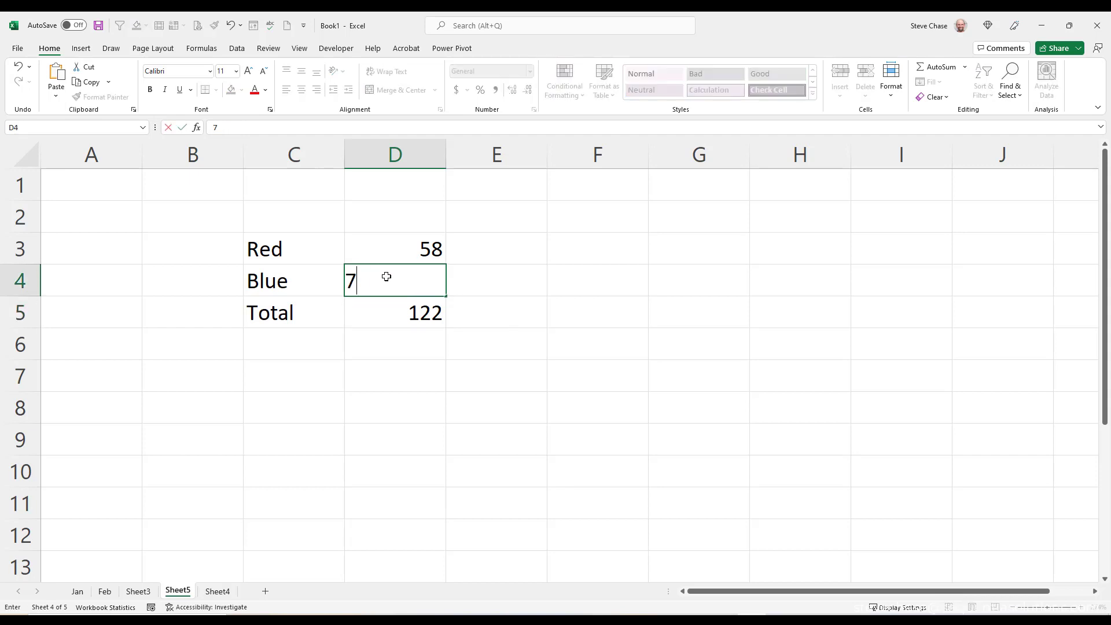
type("1")
key("Return")
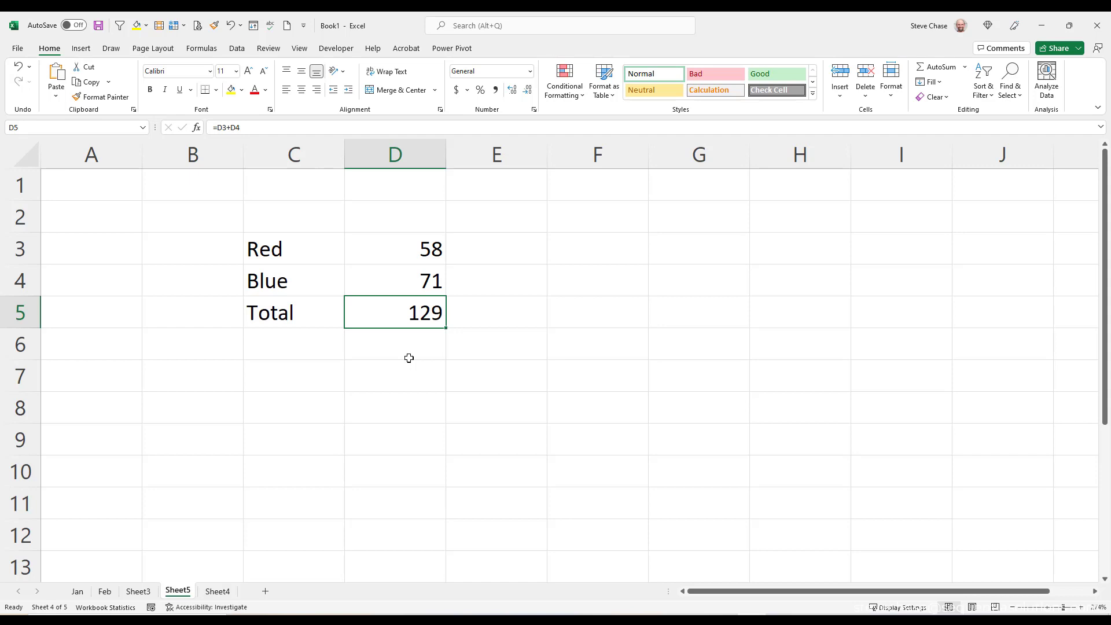
Delete the empty column B.
left_click(208, 149)
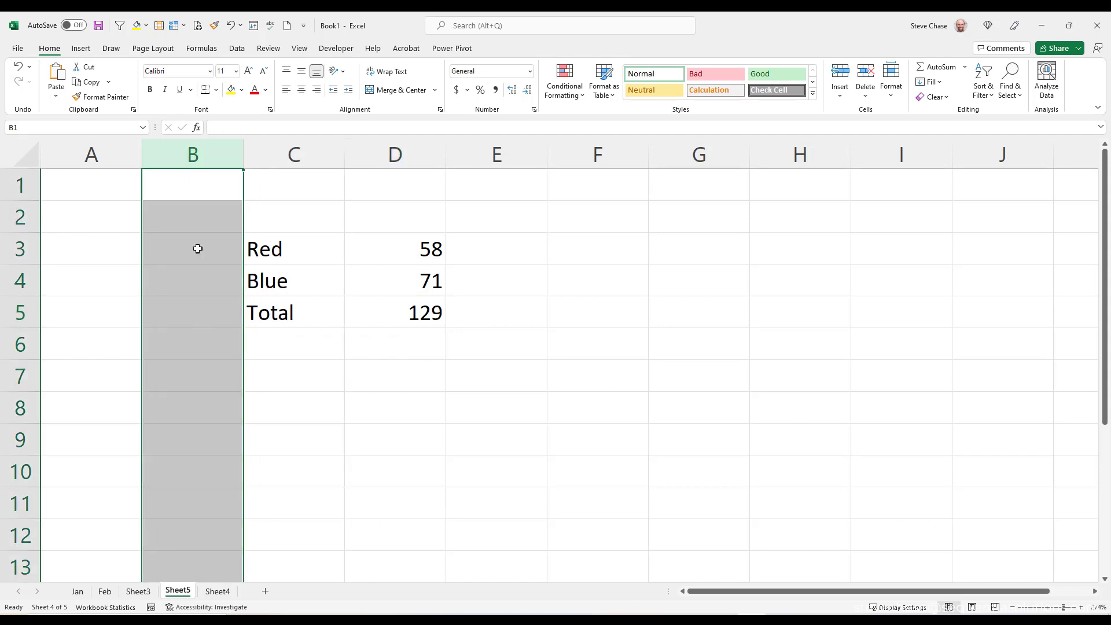
scroll(197, 439, "down", 4)
scroll(218, 504, "up", 4)
right_click(190, 152)
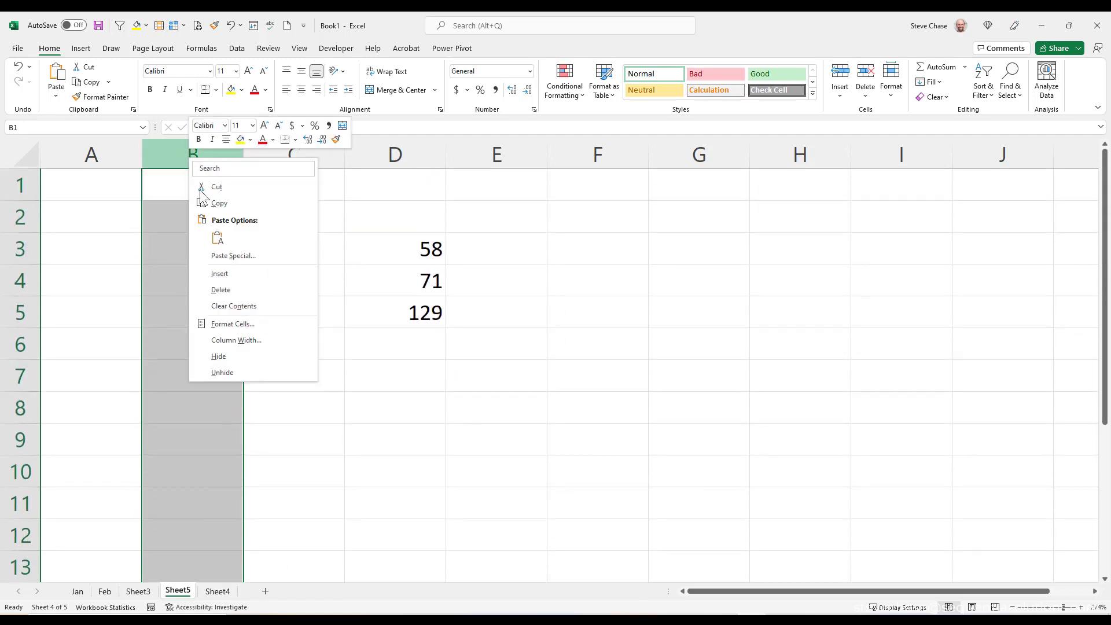
left_click(235, 290)
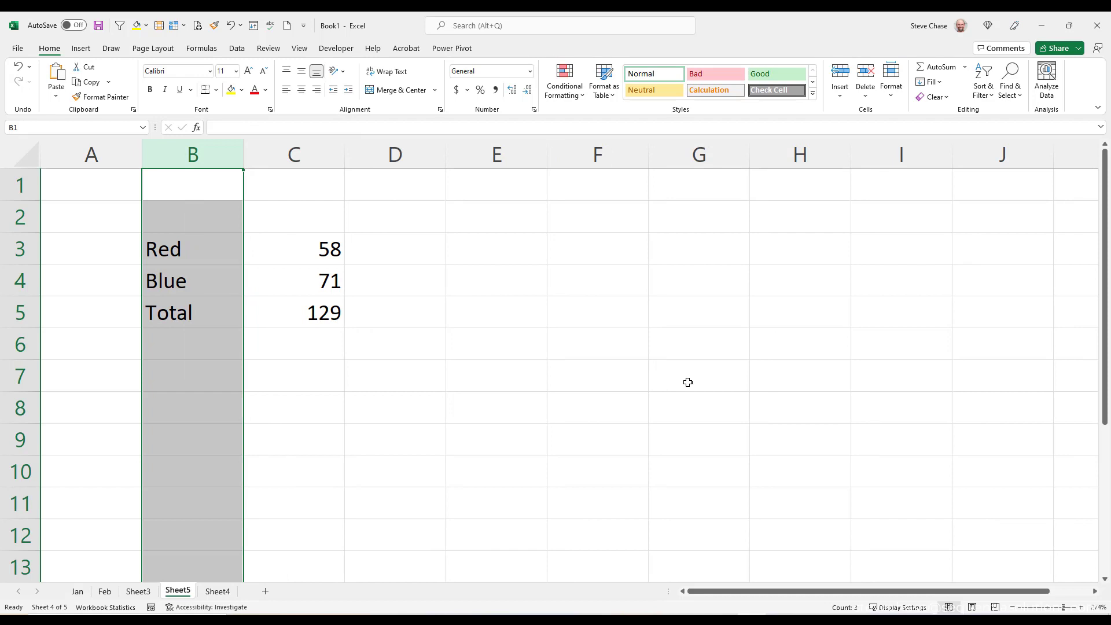
left_click(687, 382)
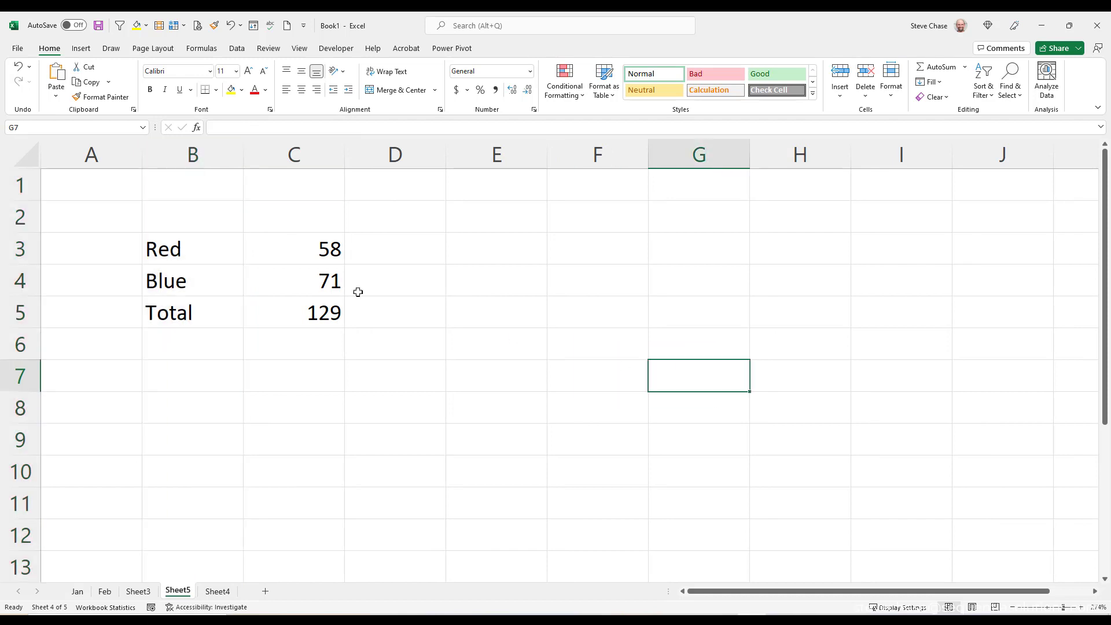
Delete the empty row 2 and check the Total formula now reads =C2+C3.
left_click(21, 216)
right_click(21, 216)
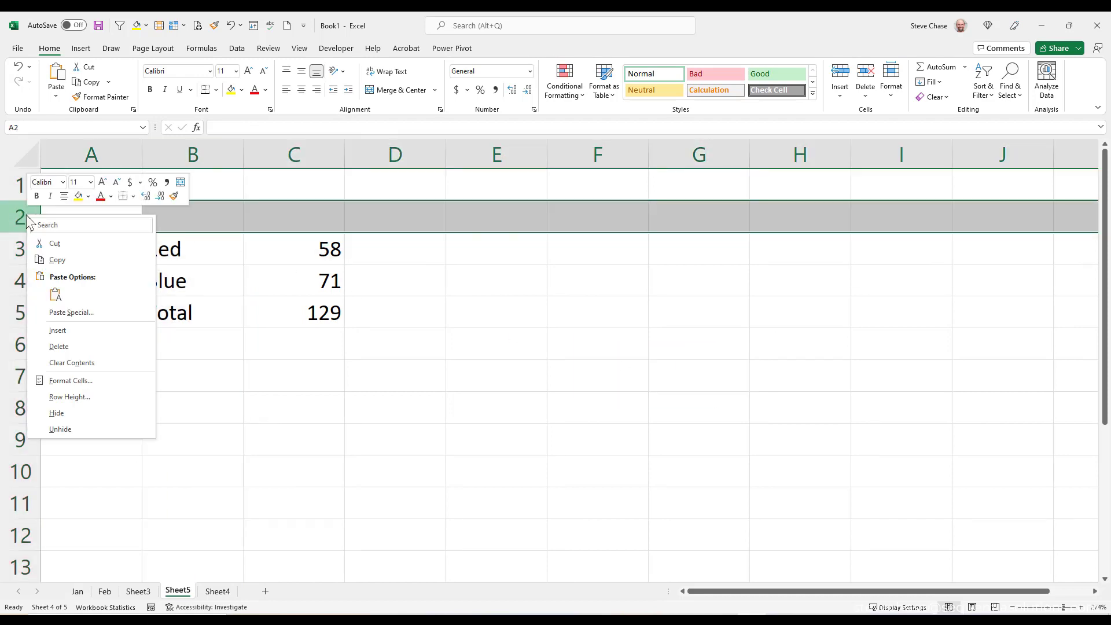
left_click(78, 341)
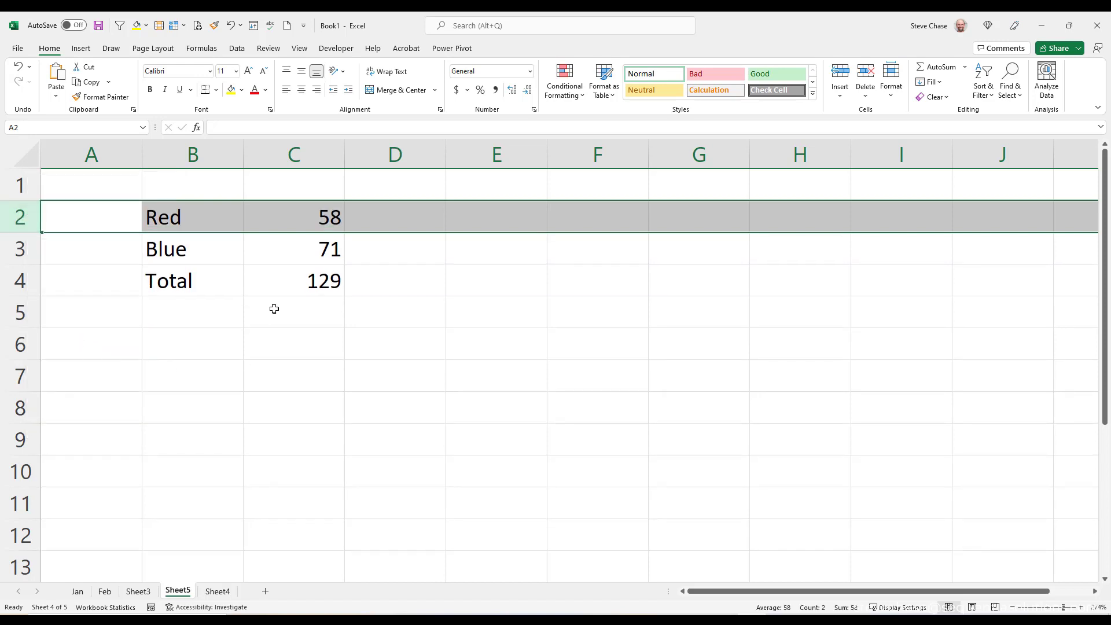
left_click(287, 278)
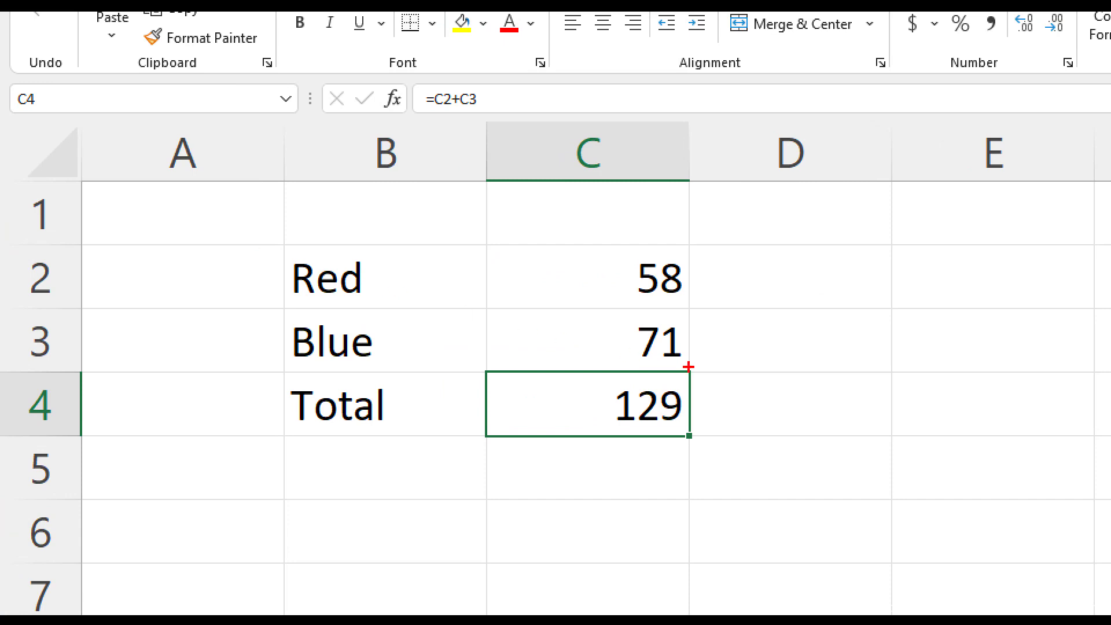
mouse_move(688, 375)
left_mouse_down()
mouse_move(643, 374)
mouse_move(619, 441)
mouse_move(672, 377)
left_mouse_up()
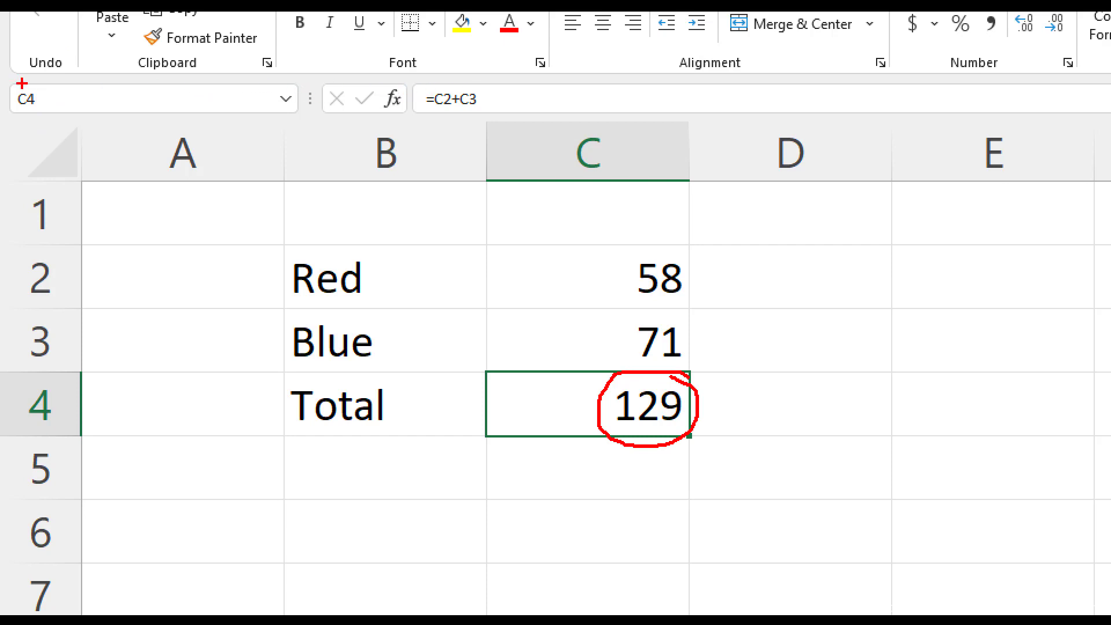
mouse_move(22, 84)
left_mouse_down()
mouse_move(58, 119)
mouse_move(457, 121)
mouse_move(174, 84)
mouse_move(23, 101)
left_mouse_up()
key("Escape")
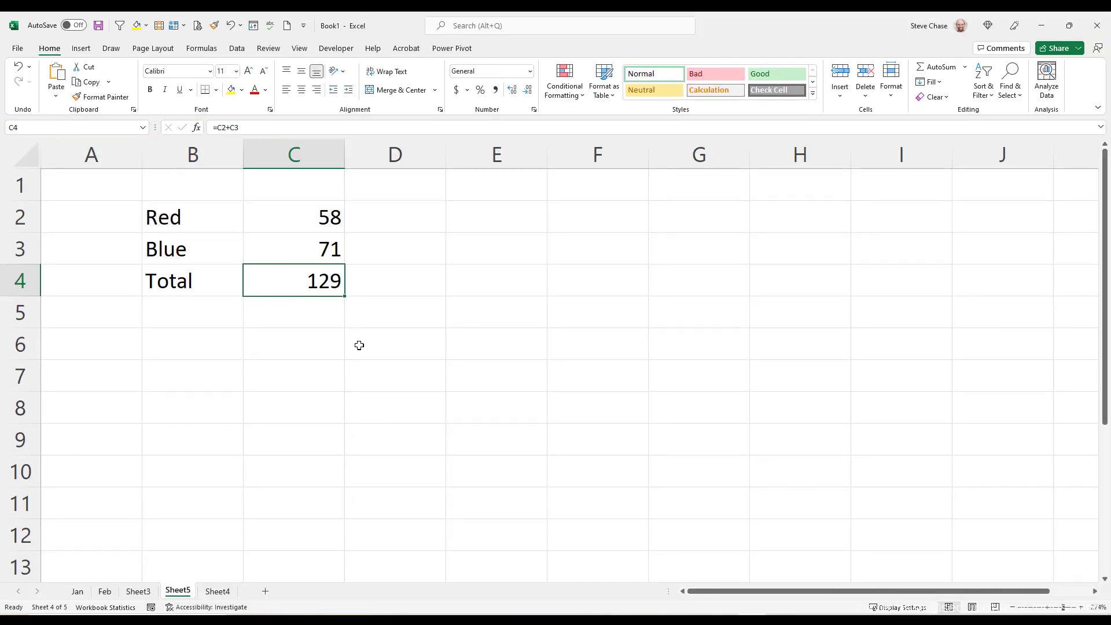
Add decimals so Red becomes 58.587 and Blue becomes 71.6584.
left_click(310, 225)
left_click(254, 128)
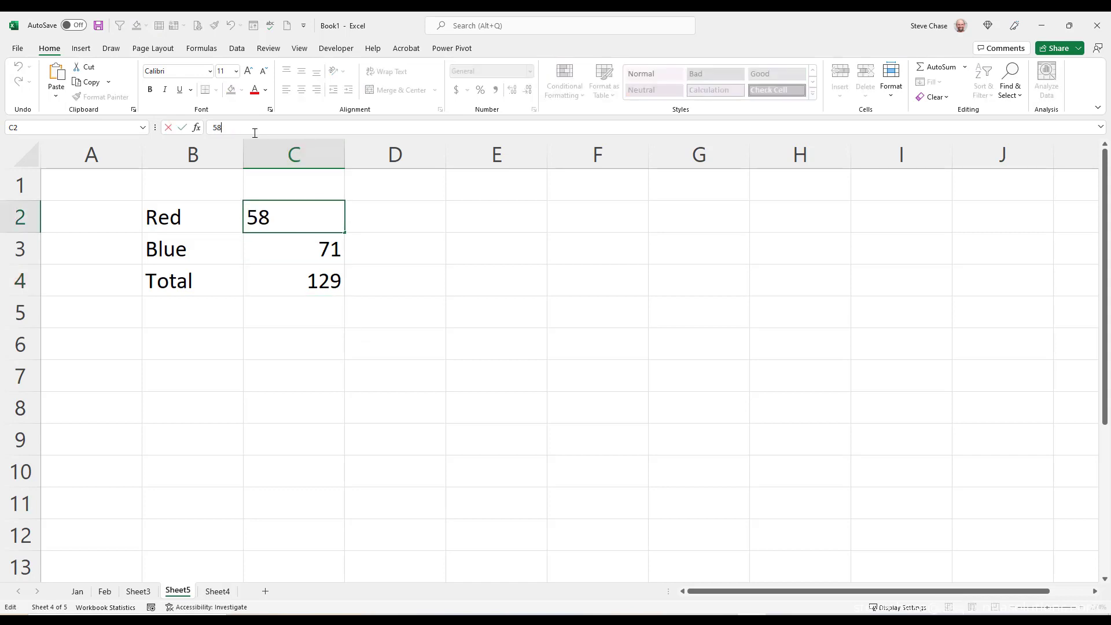
type(".587")
key("Return")
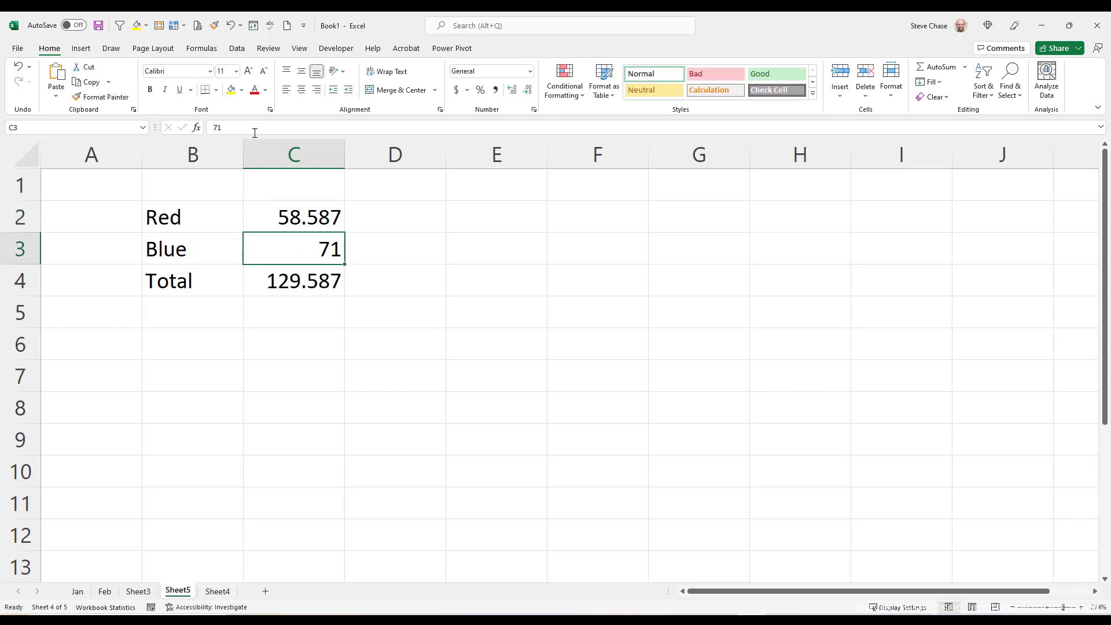
left_click(250, 131)
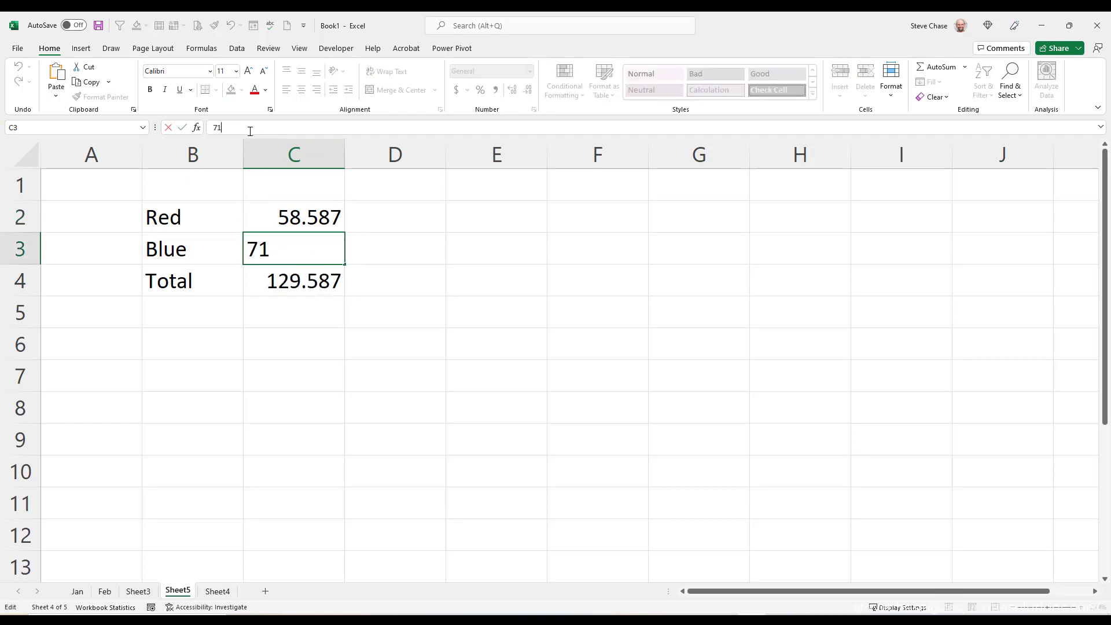
type(".6584")
key("Return")
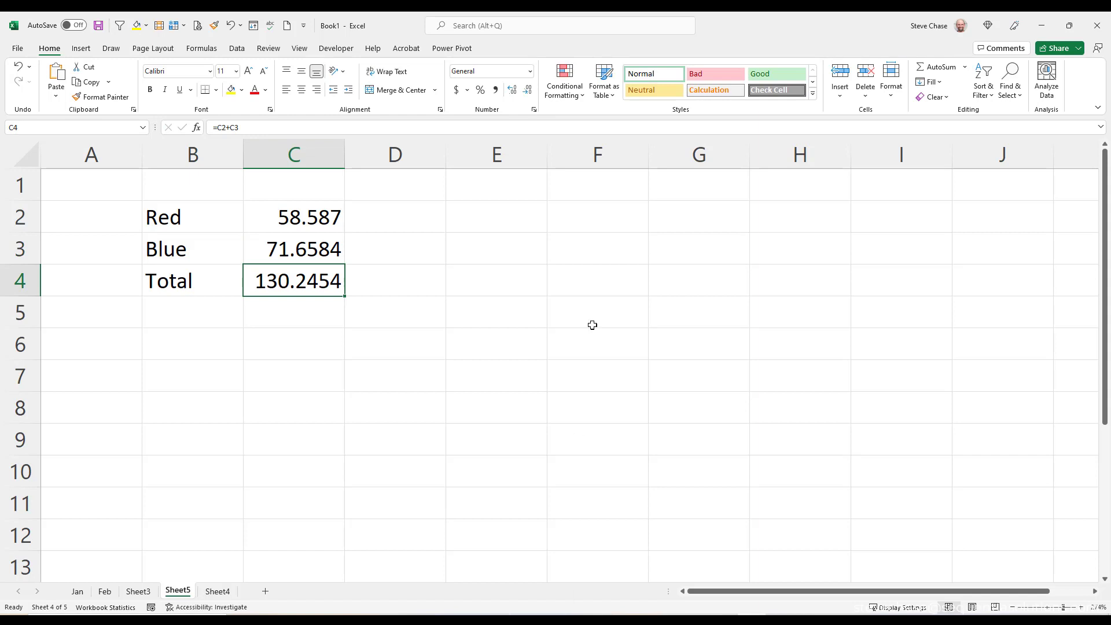
Reduce C2:C4 to zero decimal places so they read 59, 72 and 130.
left_click_drag(315, 217, 313, 282)
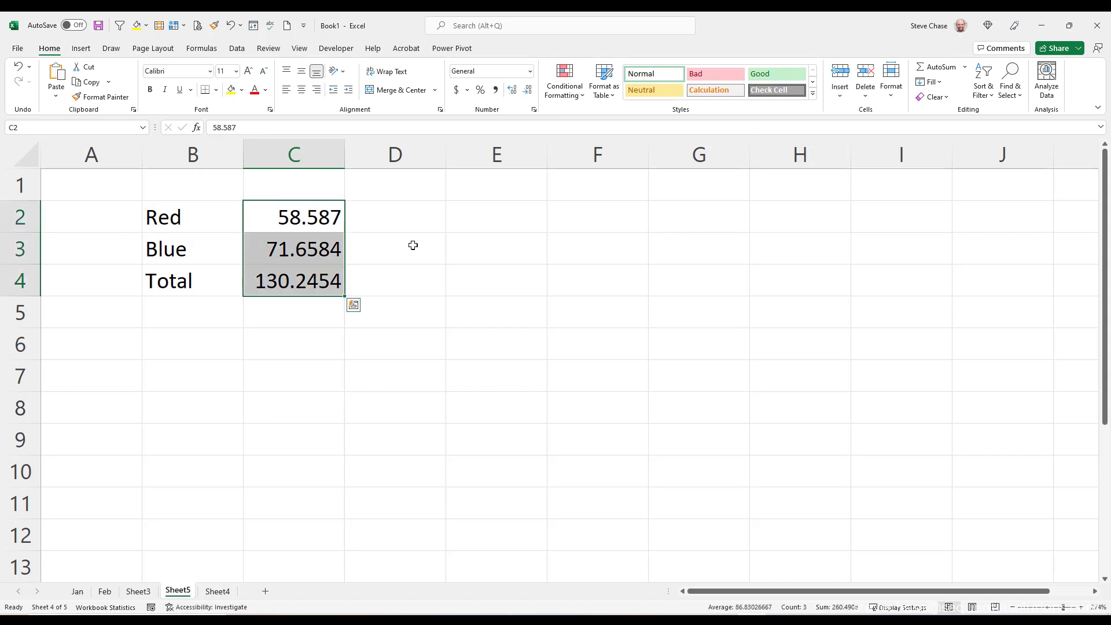
left_click(511, 93)
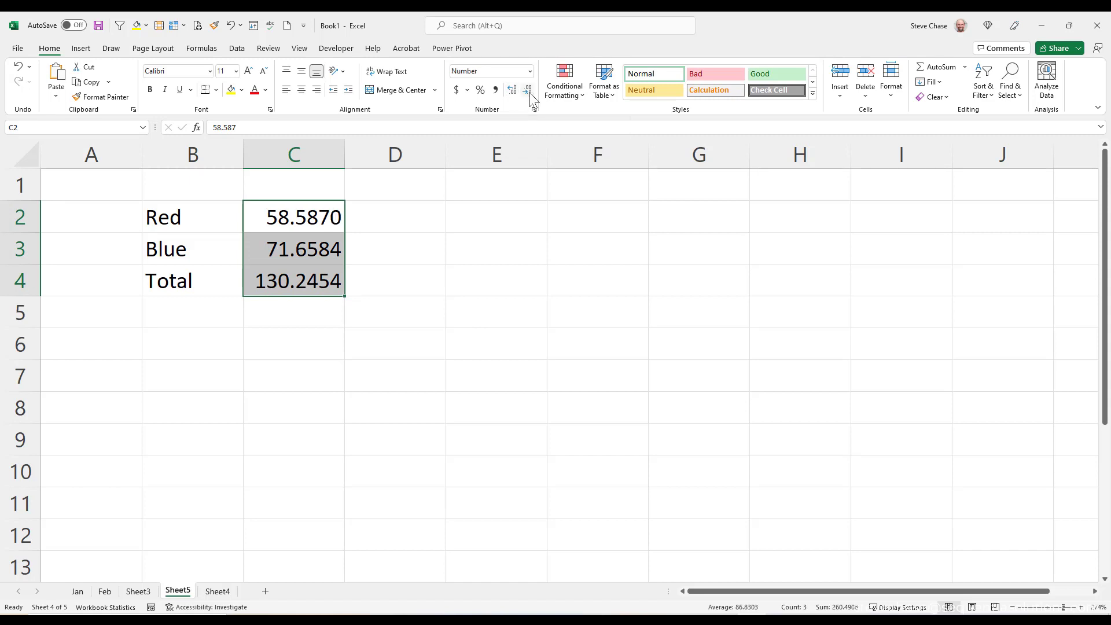
left_click(528, 91)
left_click(529, 92)
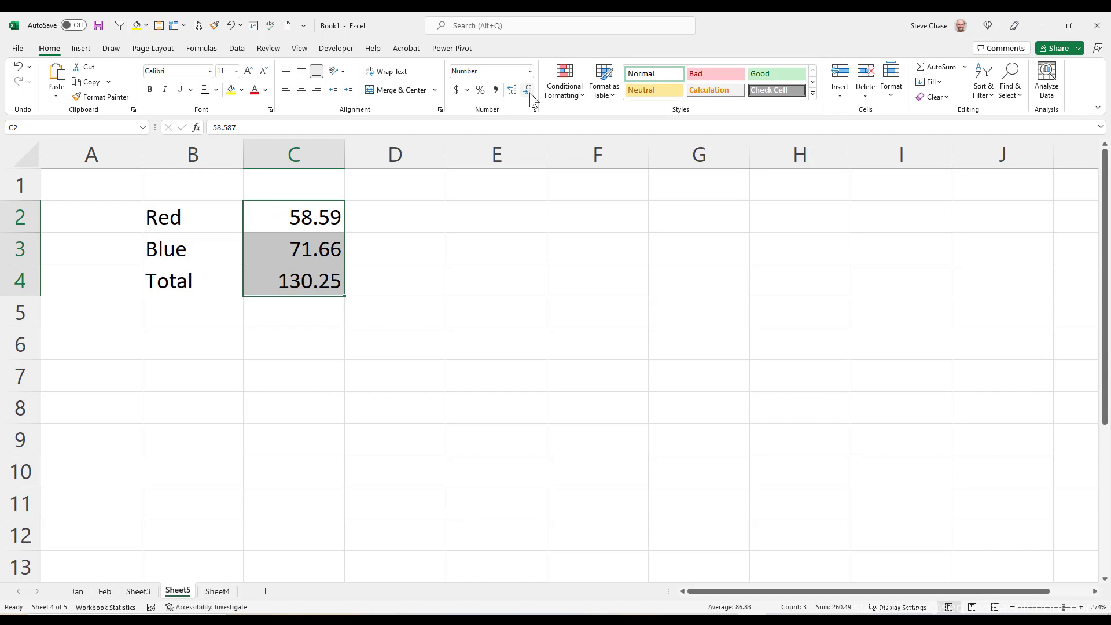
left_click(529, 93)
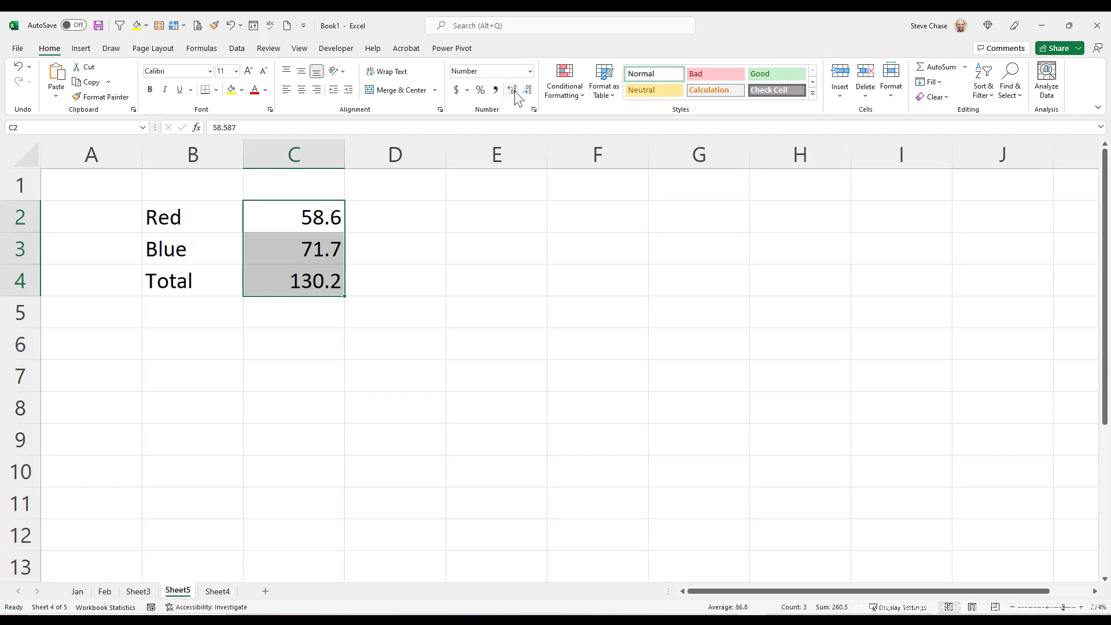
left_click(515, 92)
left_click(528, 91)
left_click(528, 91)
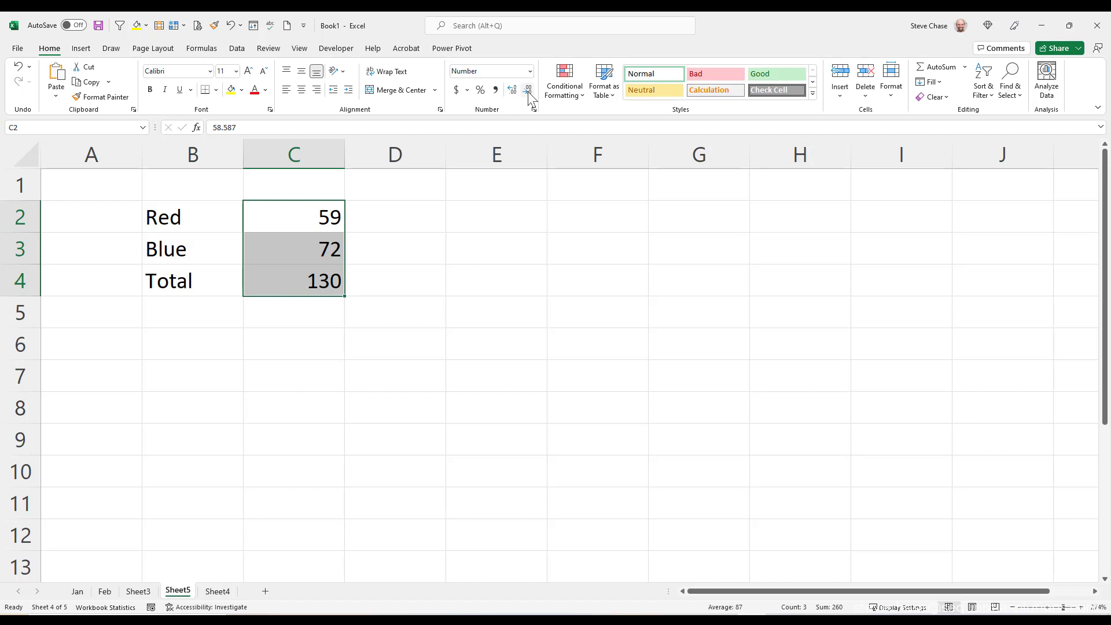
left_click(434, 449)
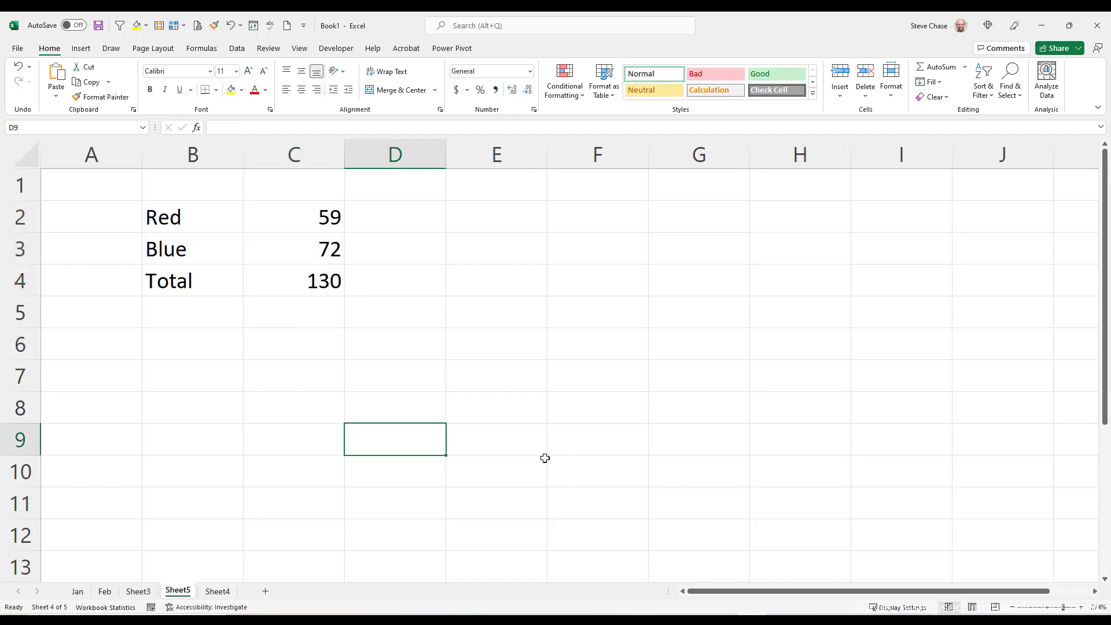
left_click(296, 223)
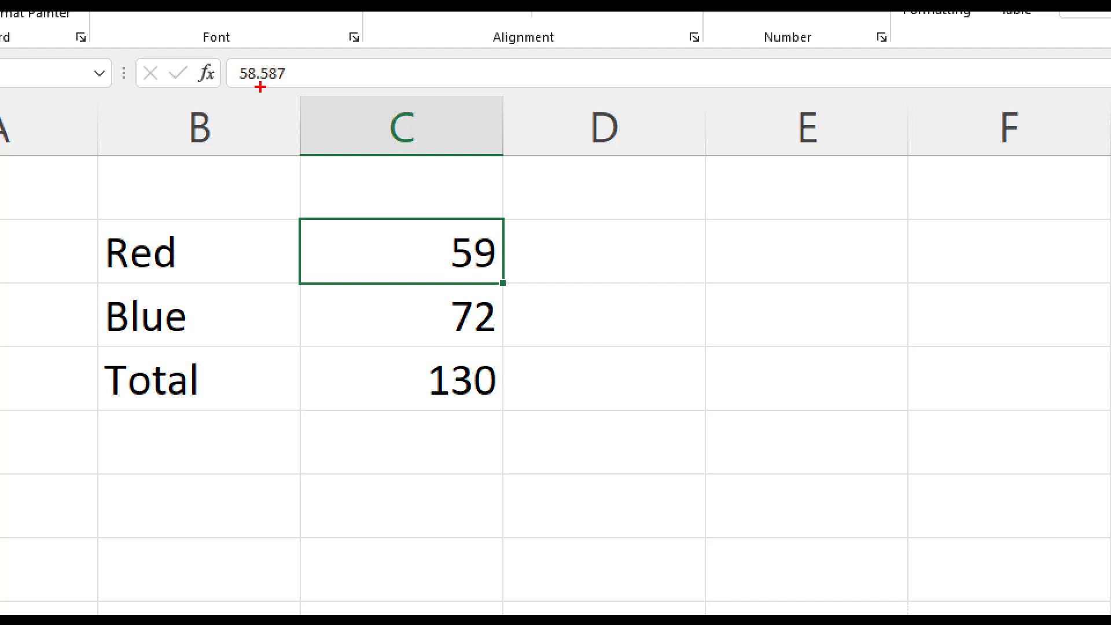
mouse_move(260, 86)
left_mouse_down()
mouse_move(422, 250)
mouse_move(368, 262)
left_mouse_up()
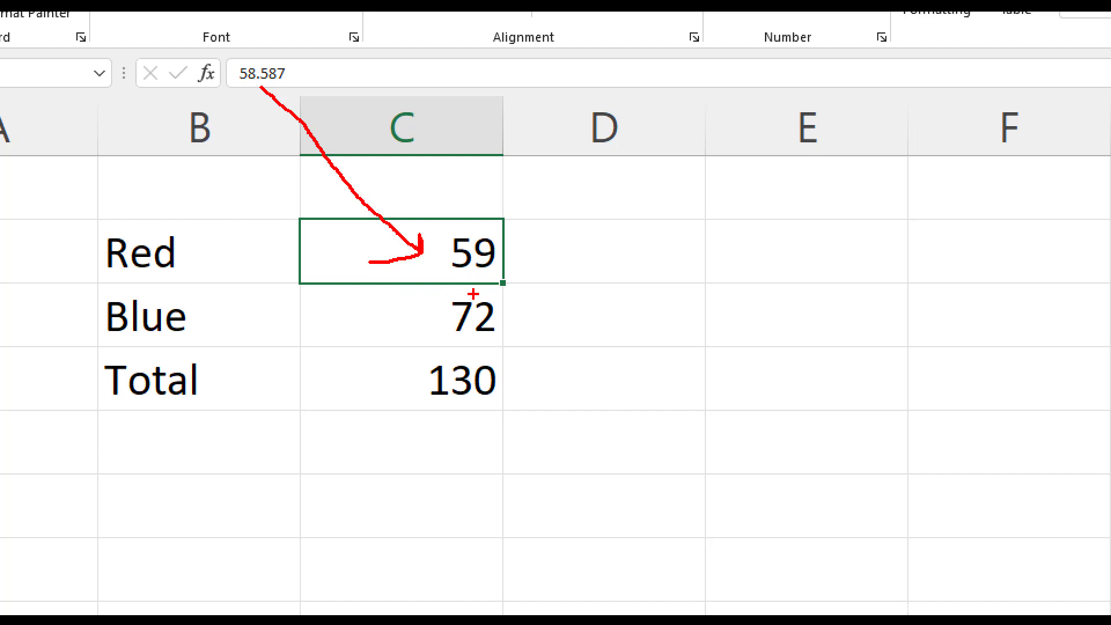
key("Escape")
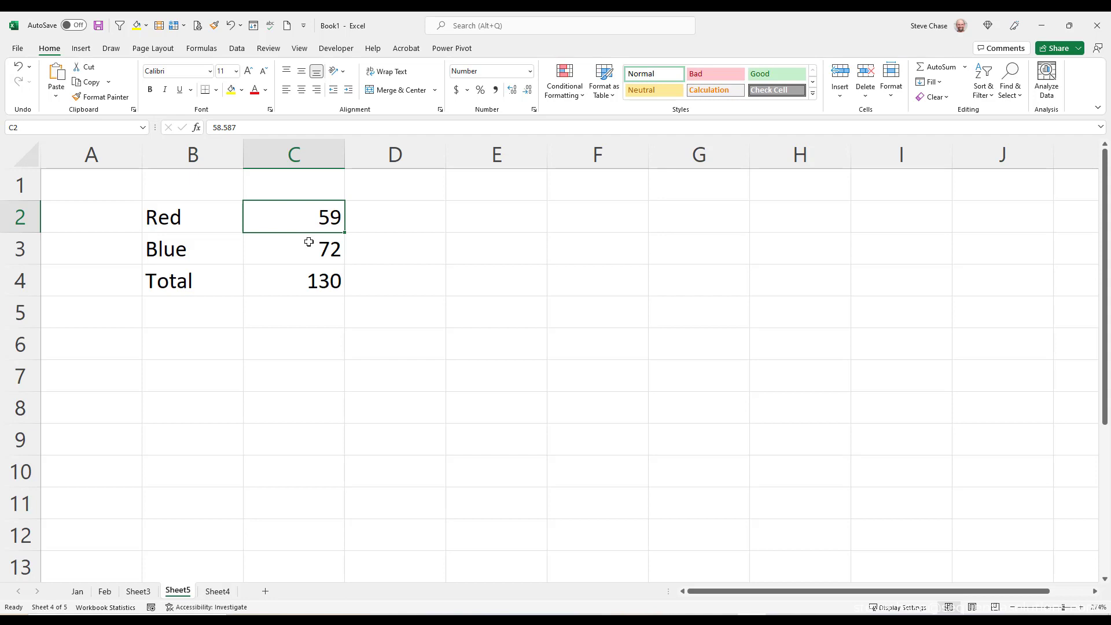
mouse_move(300, 218)
left_mouse_down()
mouse_move(303, 275)
mouse_move(296, 265)
left_mouse_up()
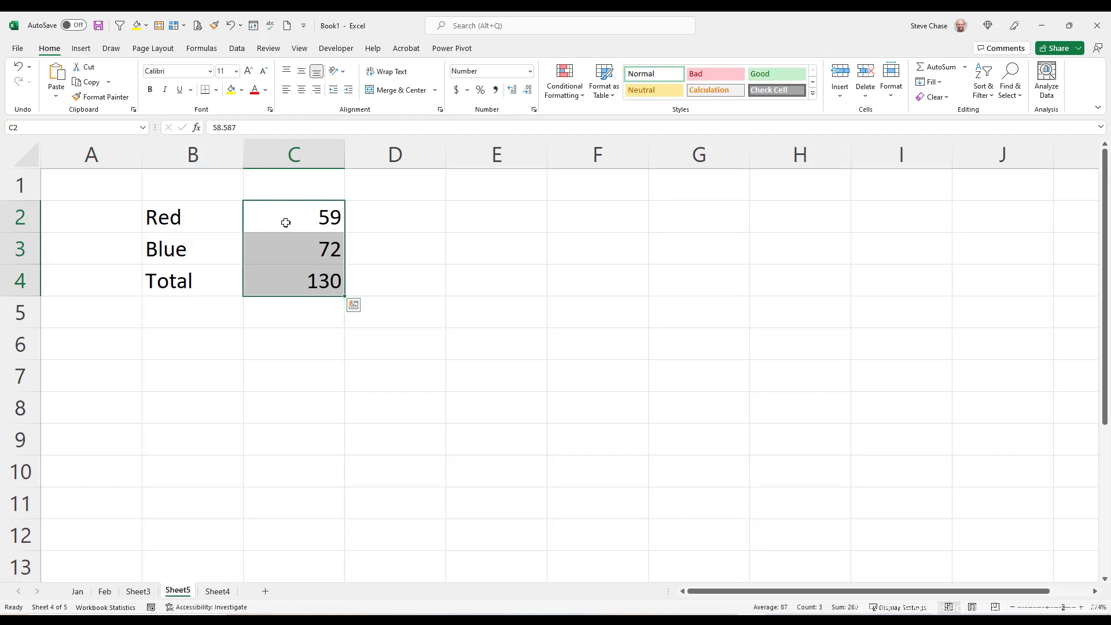
Show Sheet5's Red, Blue and Total with one decimal again (58.6, 71.7, 130.2).
left_click(514, 92)
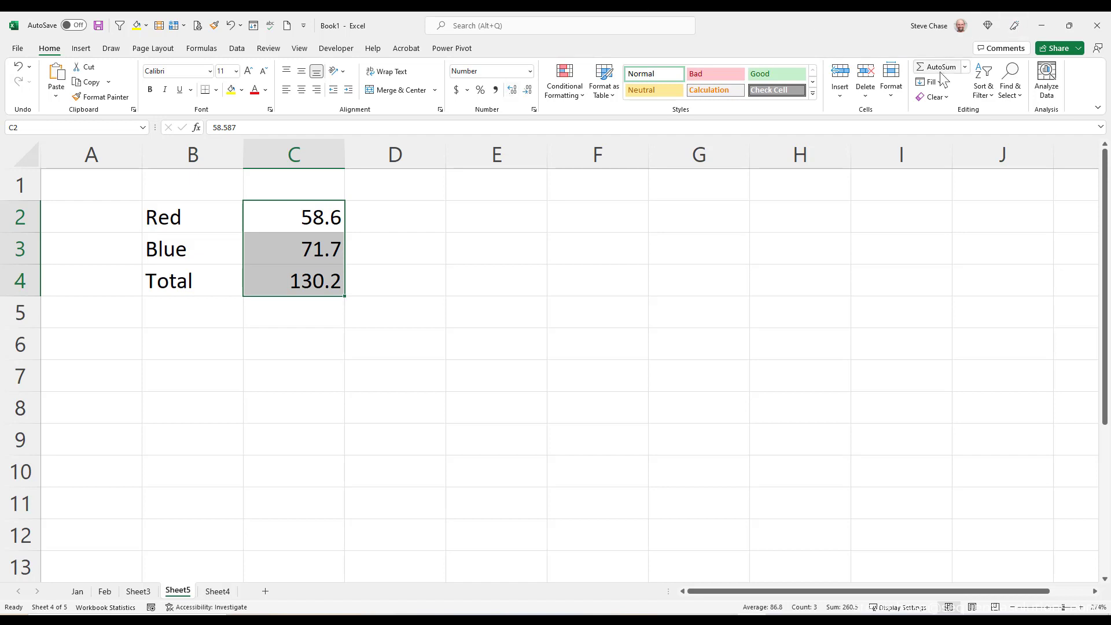
Switch to the empty Sheet4.
left_click(218, 592)
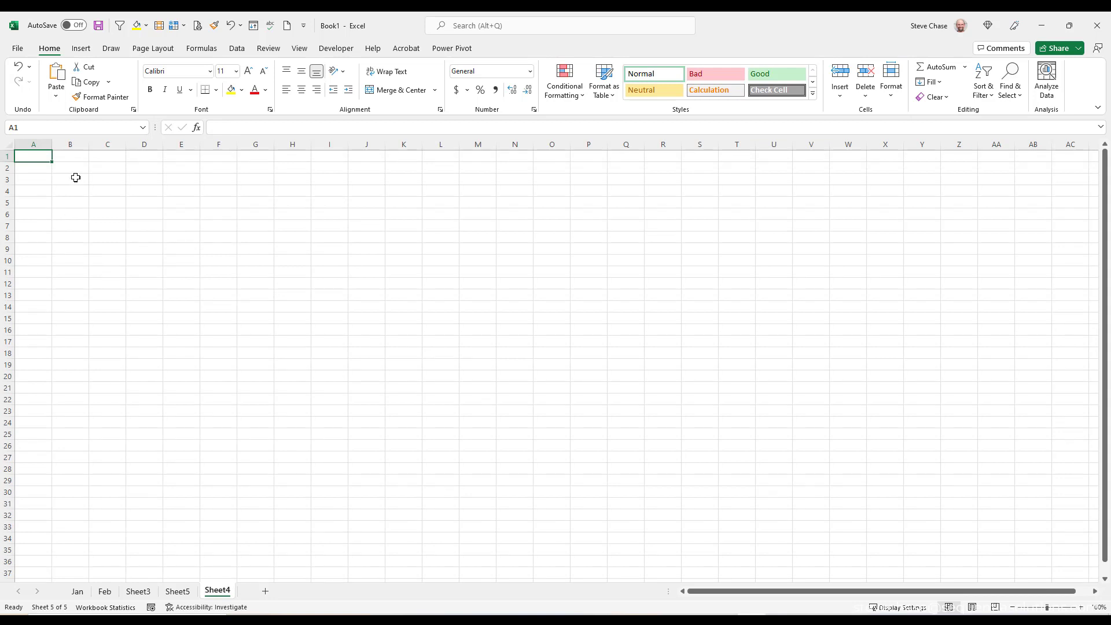
Enter Jan in A1 and fill the month series down to Jun in A6.
scroll(116, 234, "up", 8)
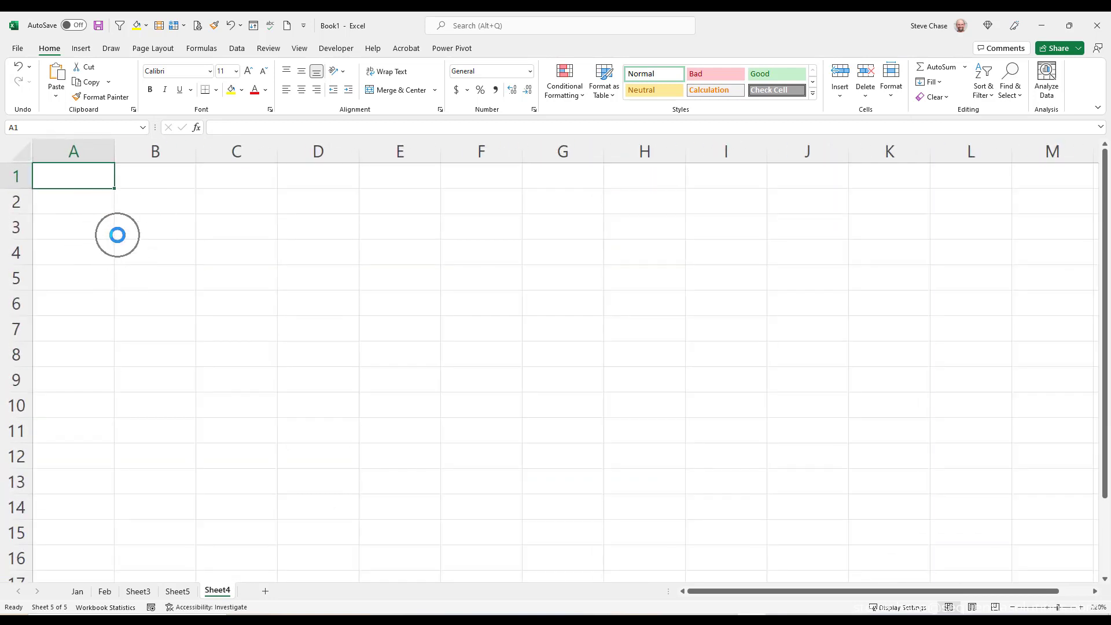
type("Jan")
key("Return")
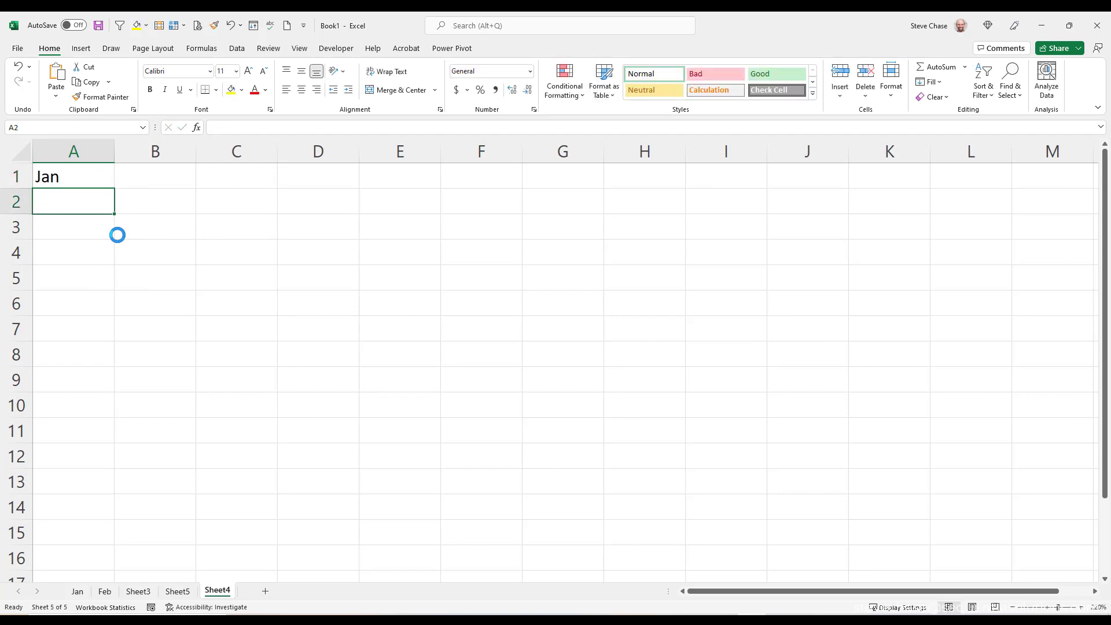
left_click(95, 181)
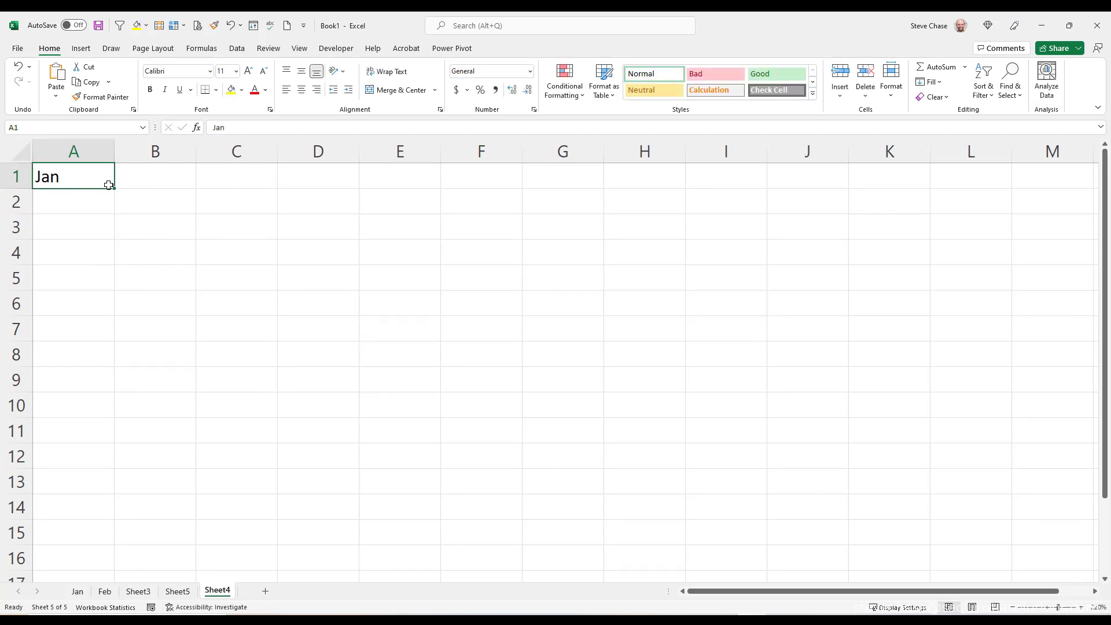
left_click_drag(113, 188, 111, 315)
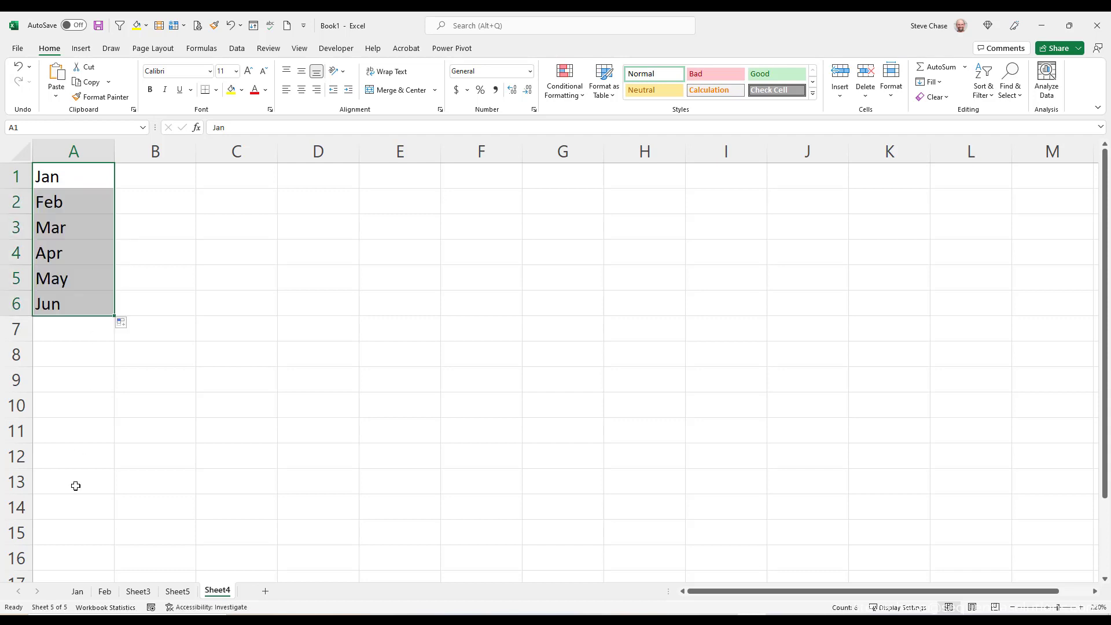
Enter 15, 21, 54, 14, 2 and 18 into B1 through B6 beside the months.
left_click(161, 172)
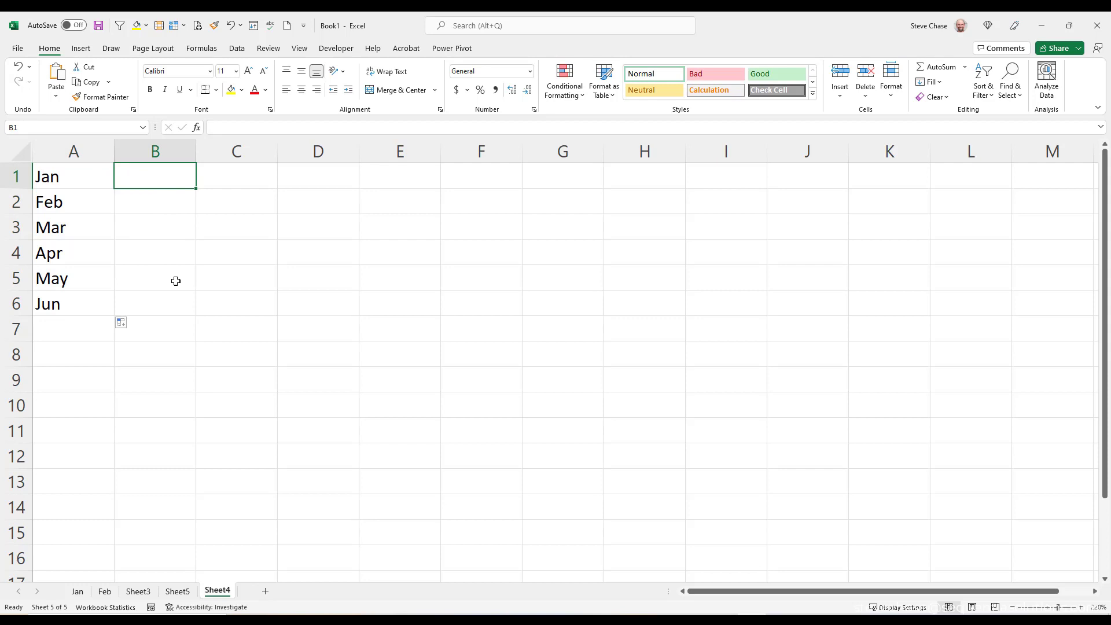
type("15")
key("Return")
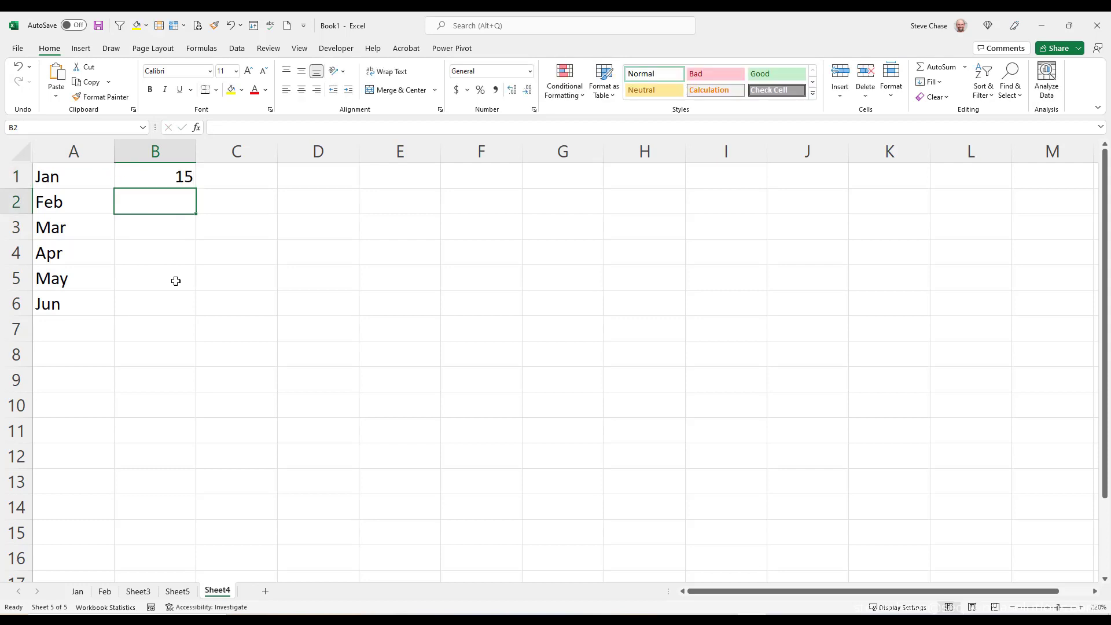
type("21")
key("Return")
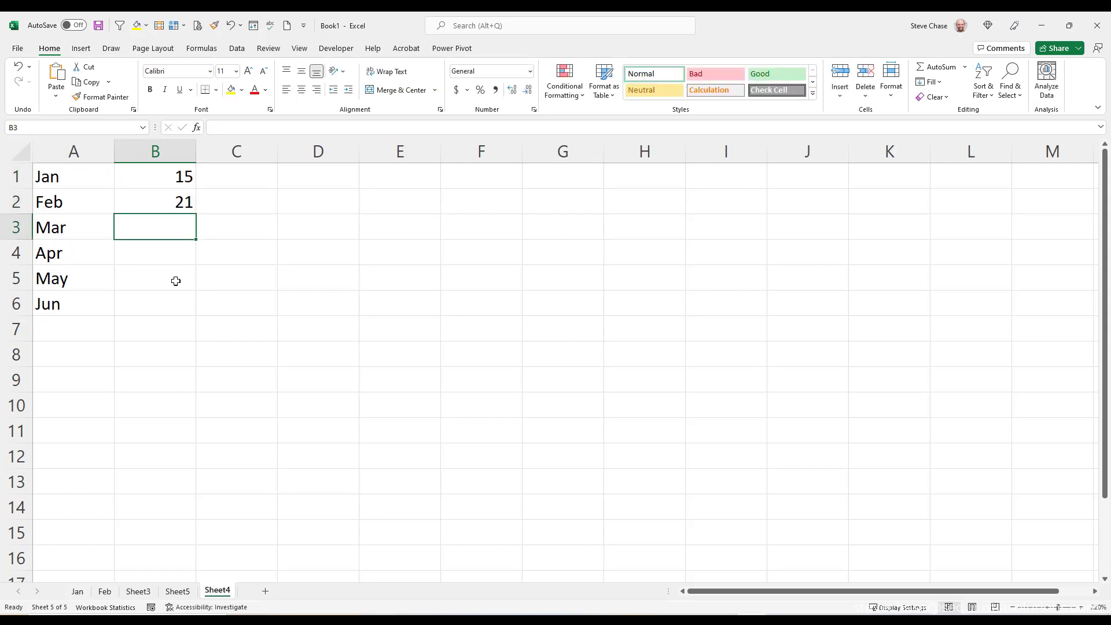
type("54")
key("Return")
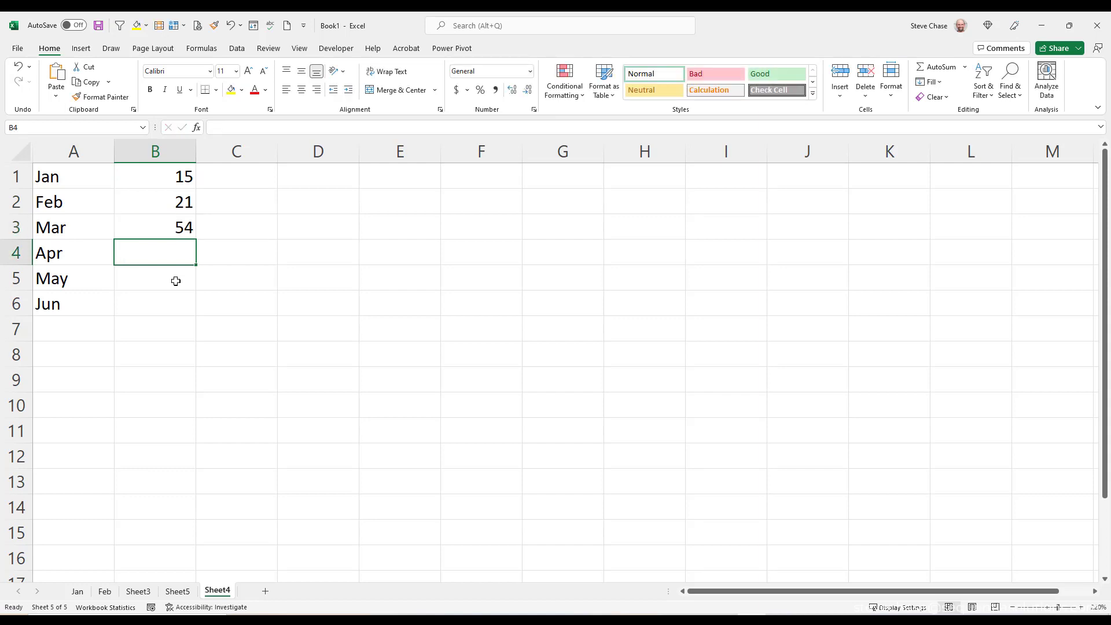
type("14")
key("Return")
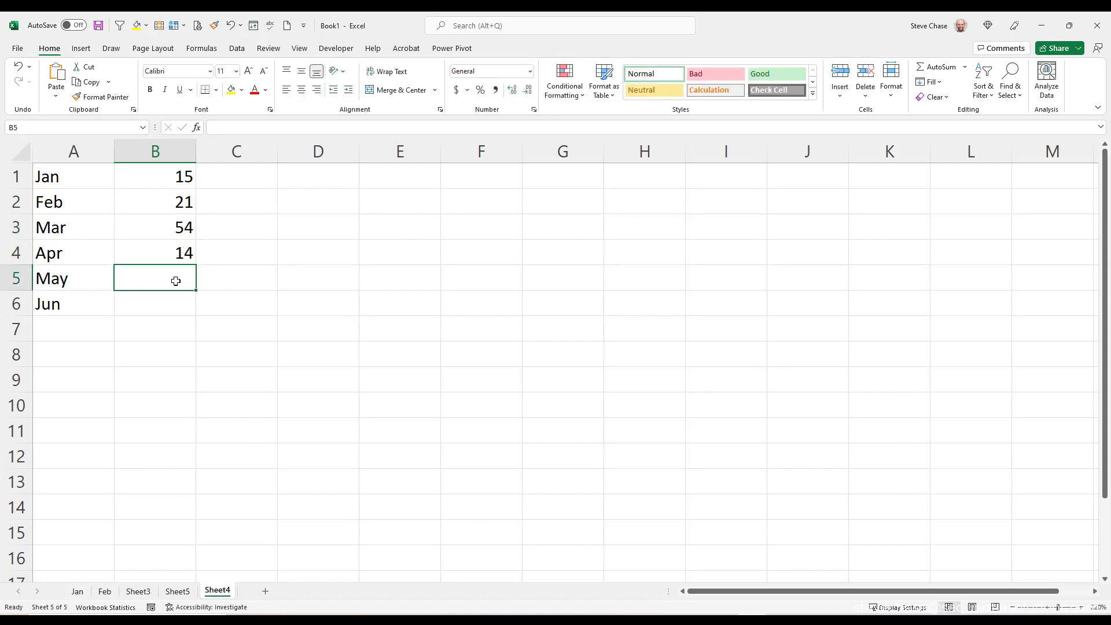
type("2")
key("Return")
type("18")
key("Return")
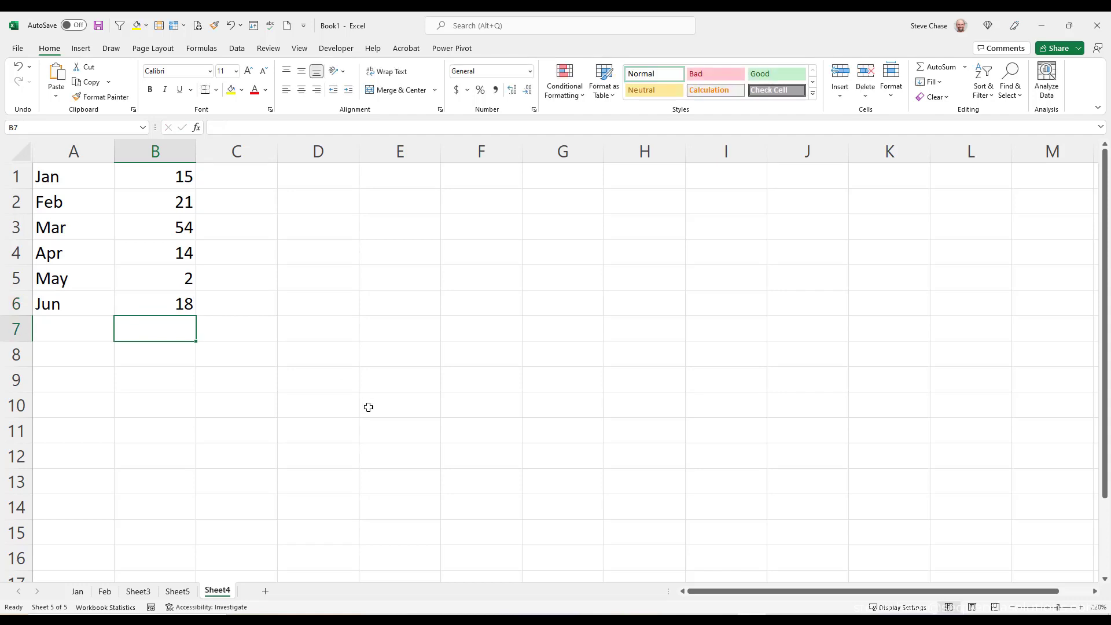
type("=")
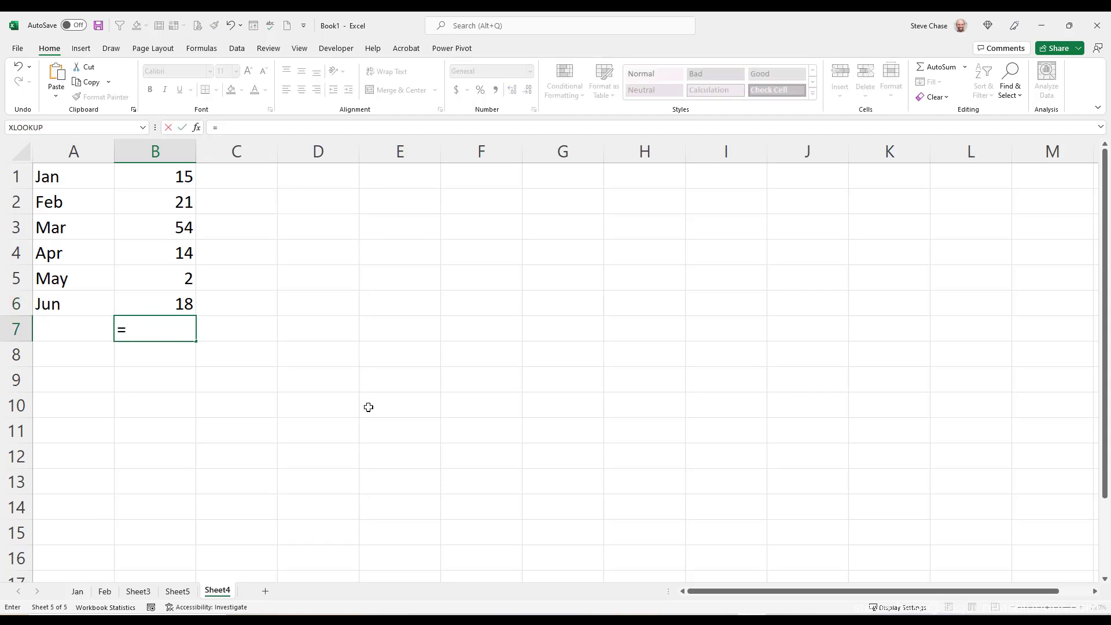
left_click(172, 179)
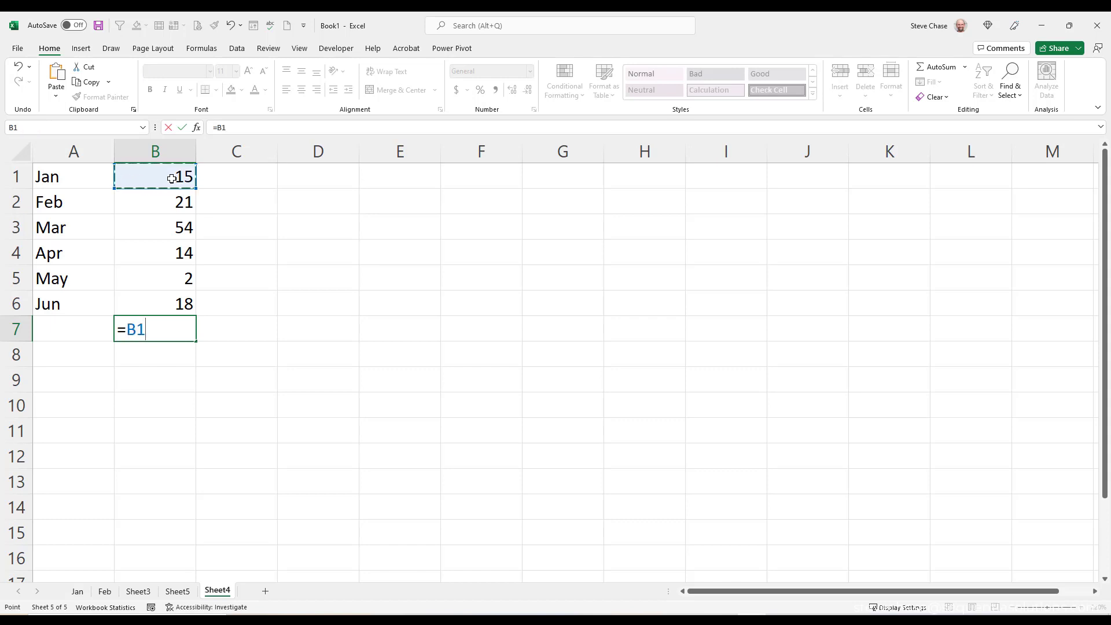
type("+")
left_click(163, 203)
type("+")
left_click(161, 228)
type("+")
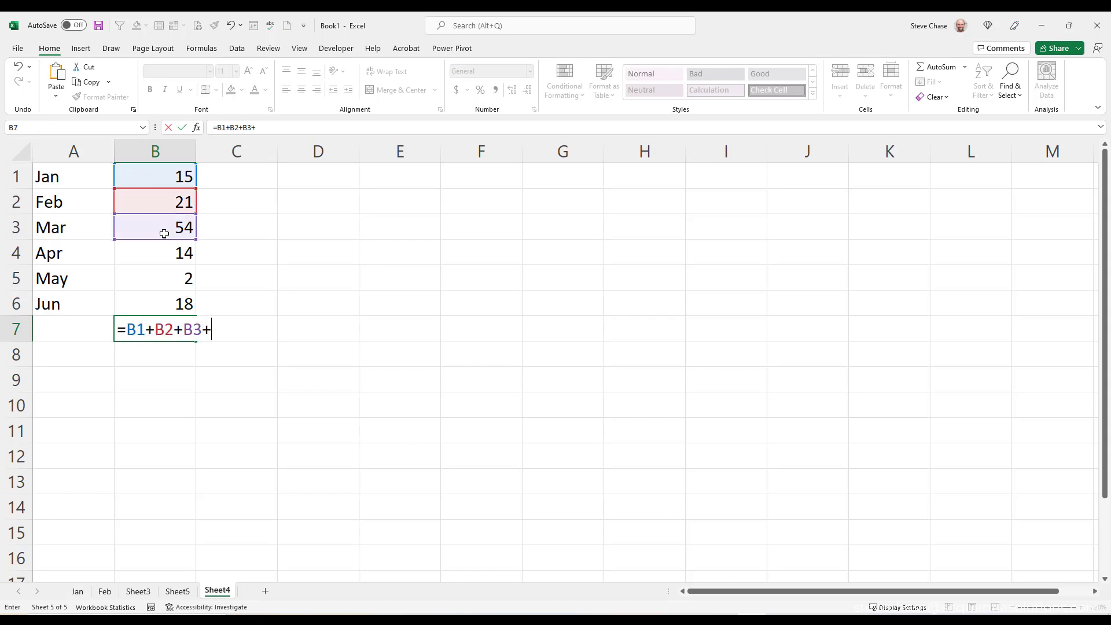
left_click(160, 253)
type("+")
left_click(164, 277)
type("+")
left_click(164, 302)
type("+")
key("BackSpace")
key("Return")
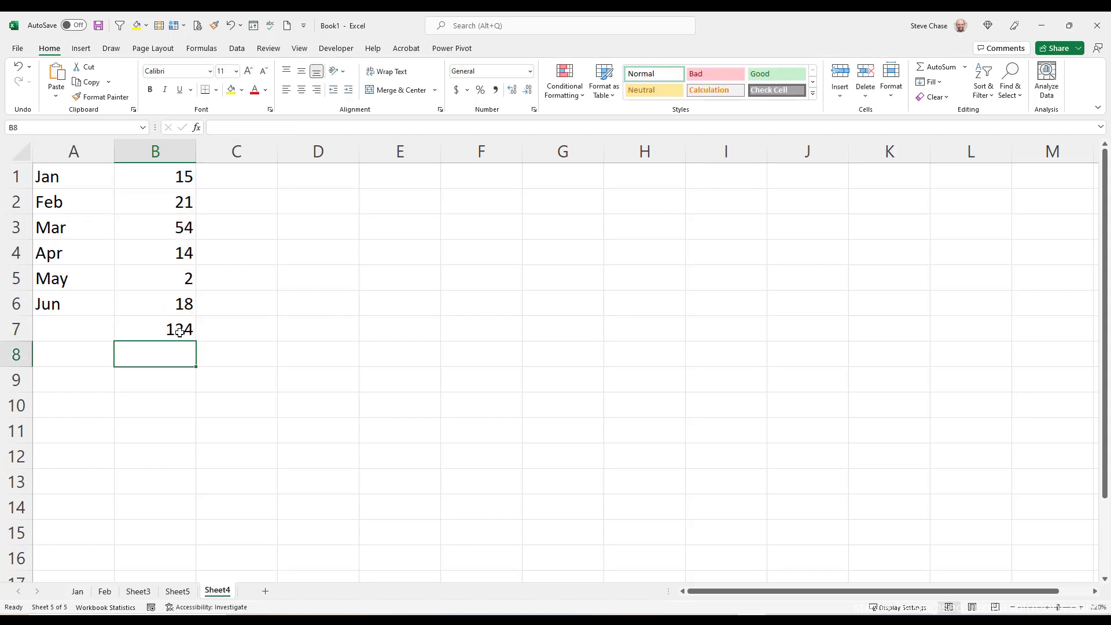
left_click(176, 329)
key("Delete")
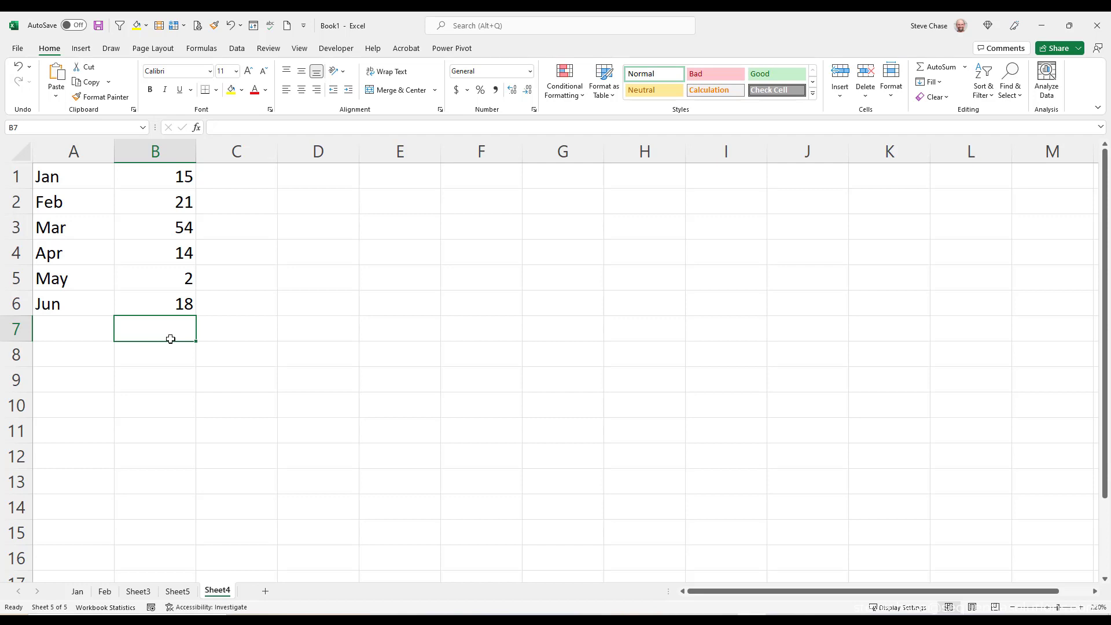
type("=sum")
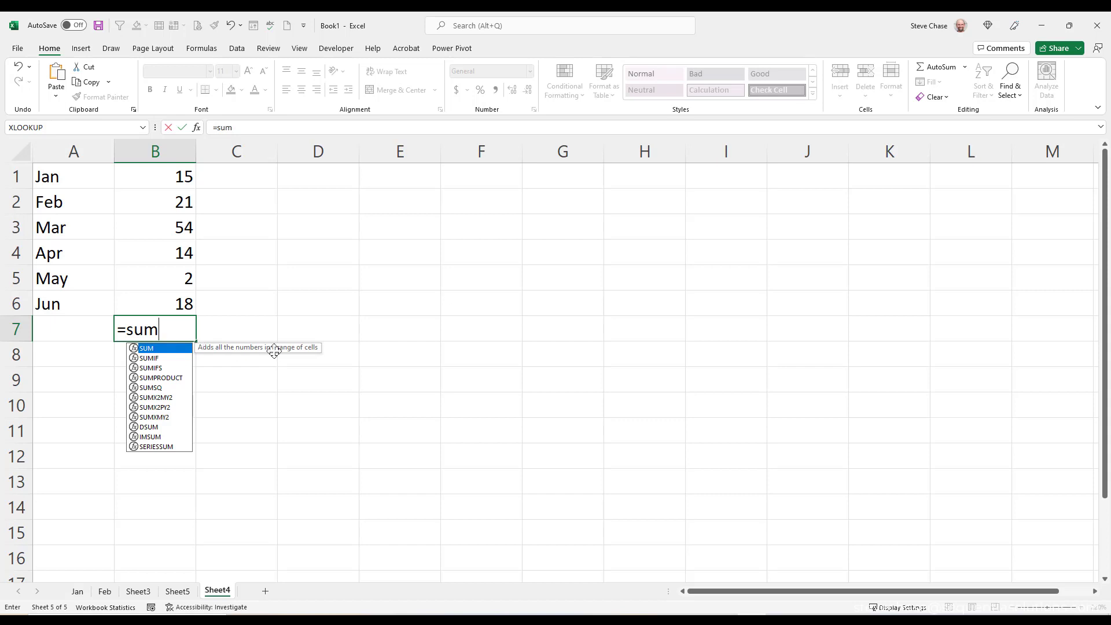
double_click(166, 350)
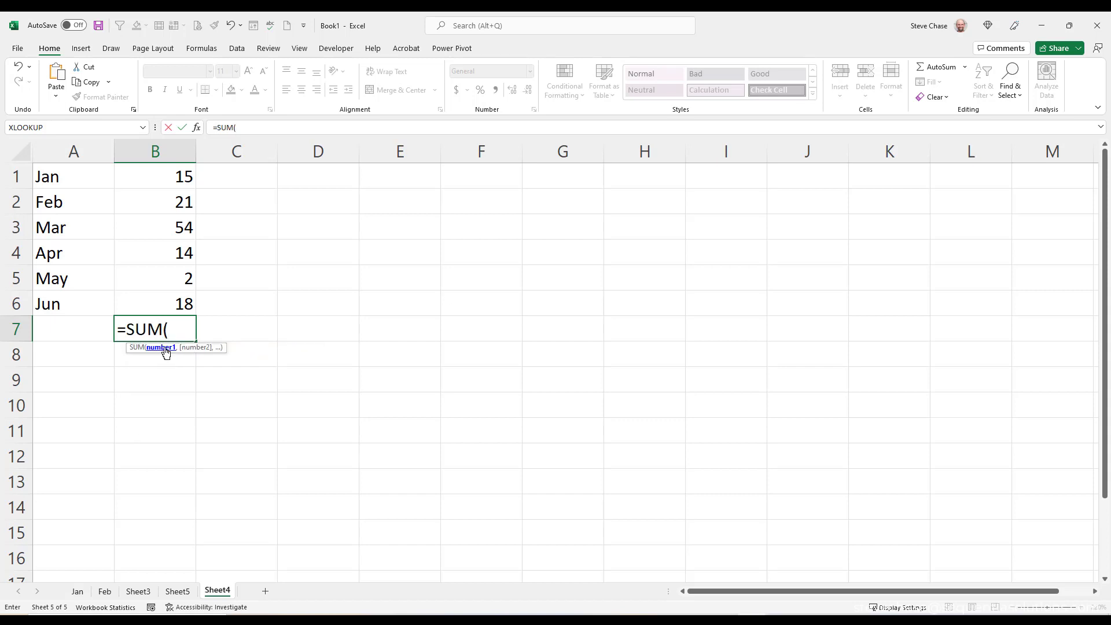
left_click_drag(144, 175, 148, 300)
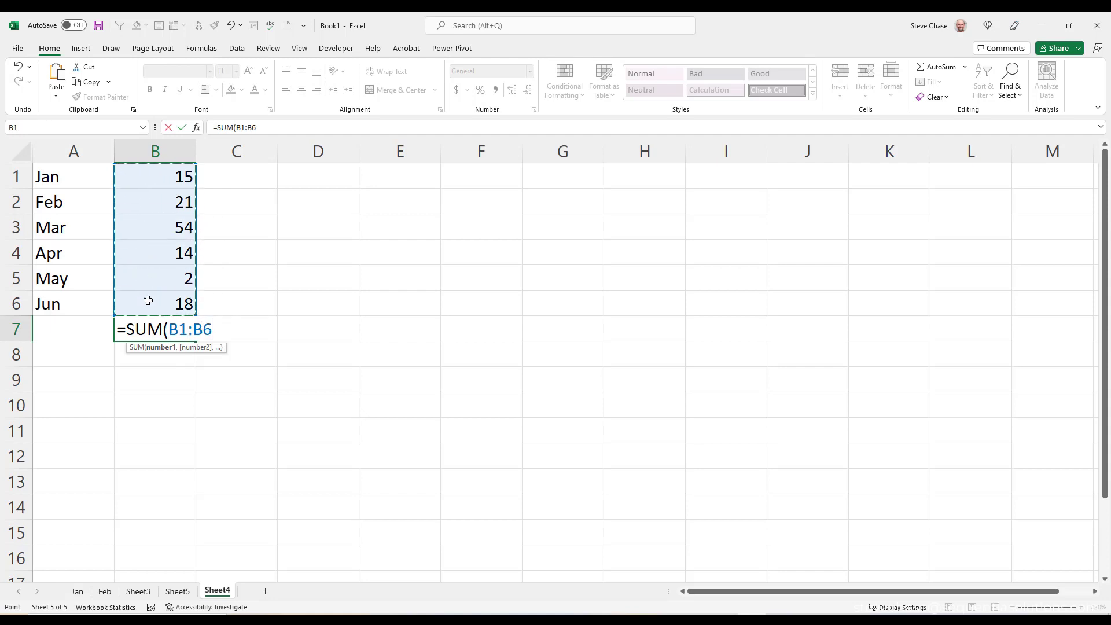
type(")")
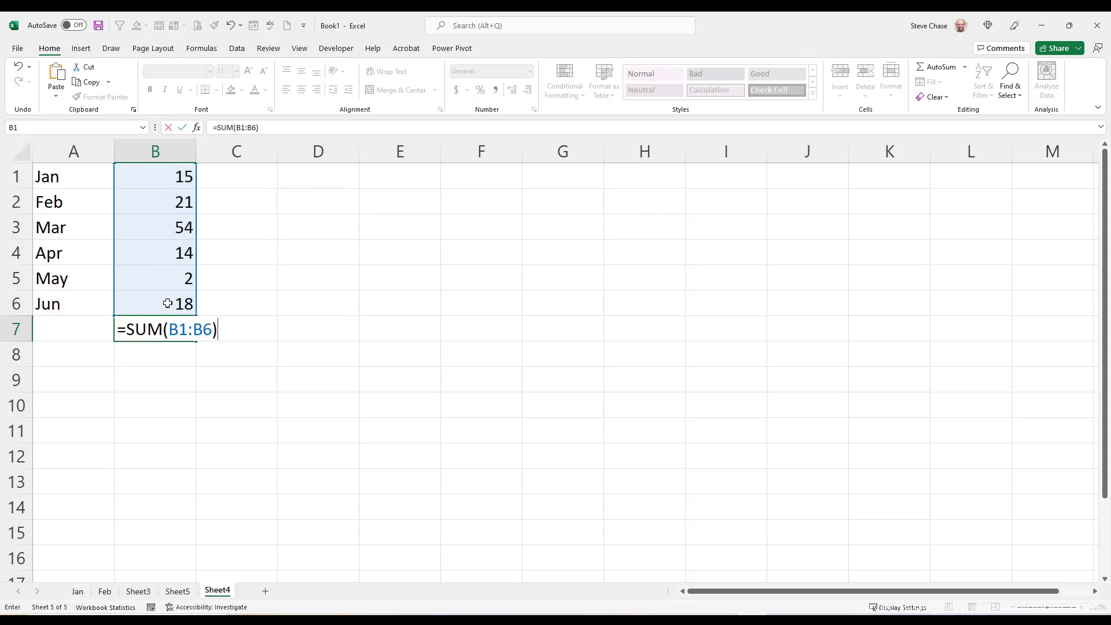
key("Return")
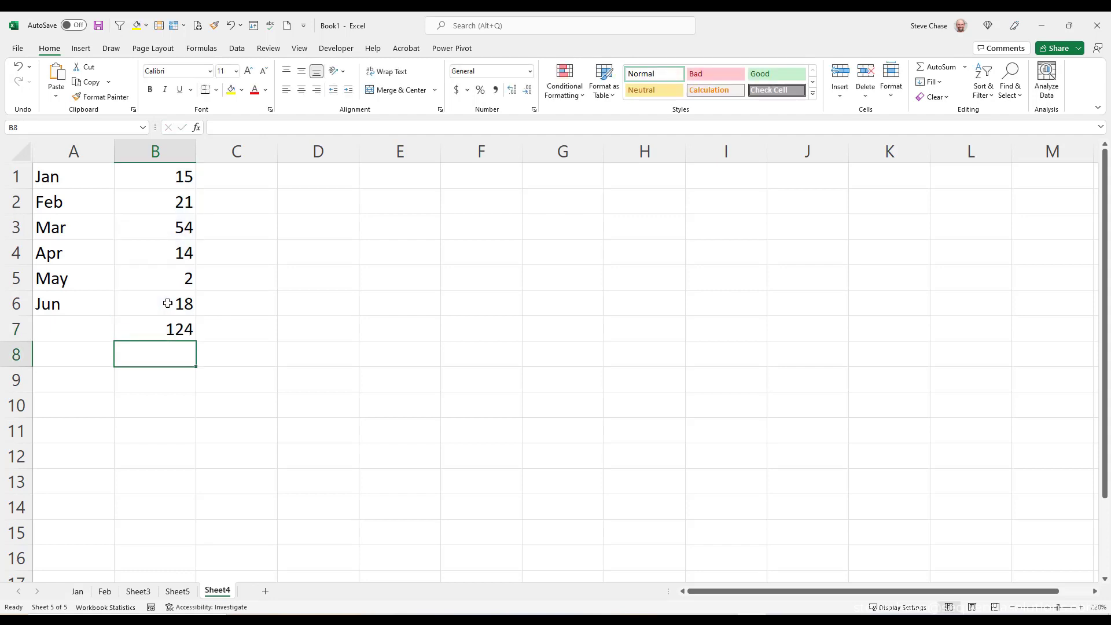
left_click(124, 324)
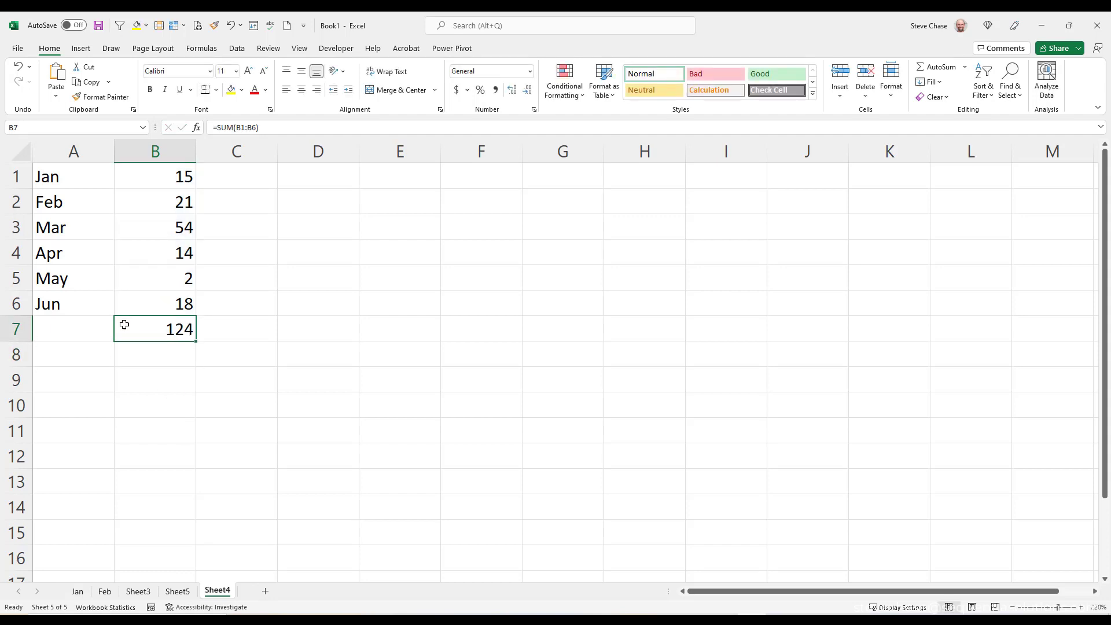
key("Delete")
AutoSum B7 to a total of 124, then clear that total and Feb's 21 in B2.
left_click(929, 69)
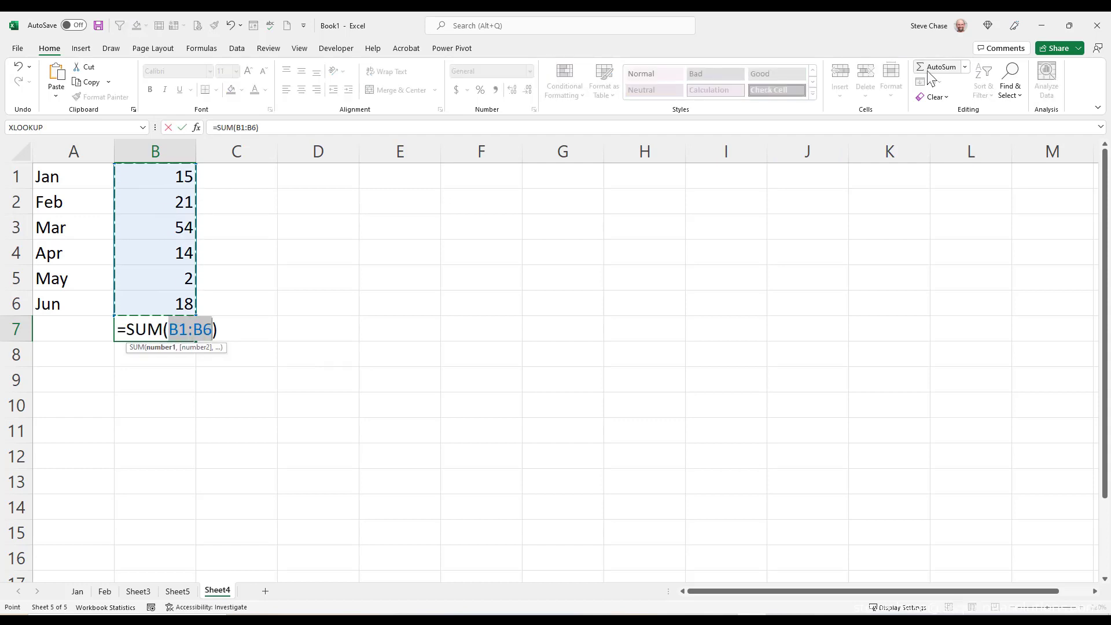
key("Return")
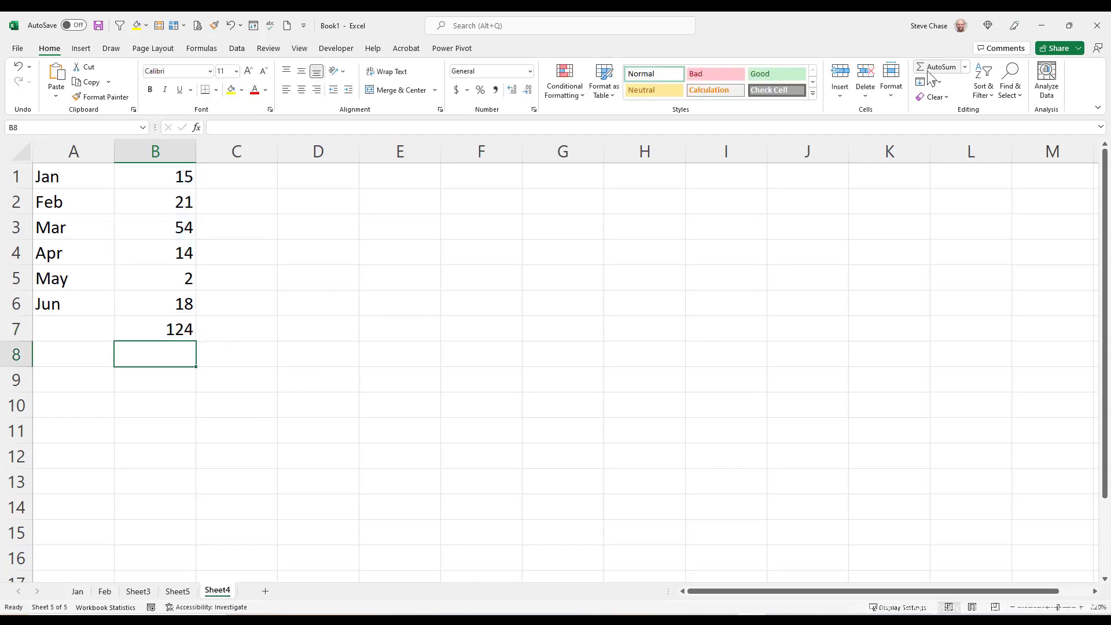
left_click(170, 329)
key("Delete")
left_click(168, 201)
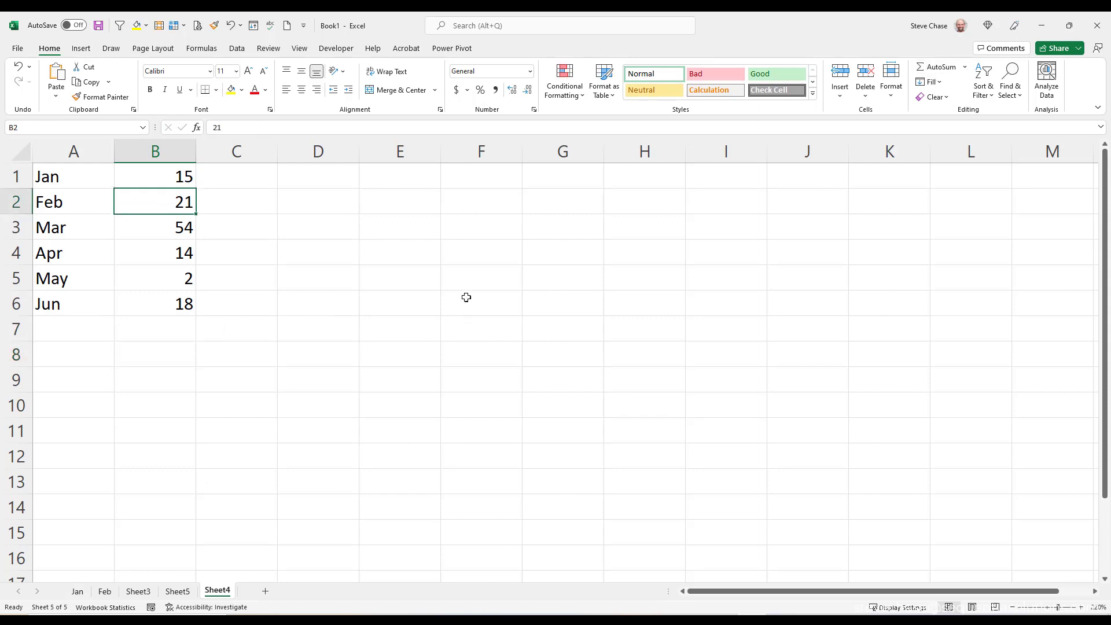
key("Delete")
Put =SUM(B1:B6) in B7 with AutoSum, showing 103 while B2 is blank.
left_click(173, 325)
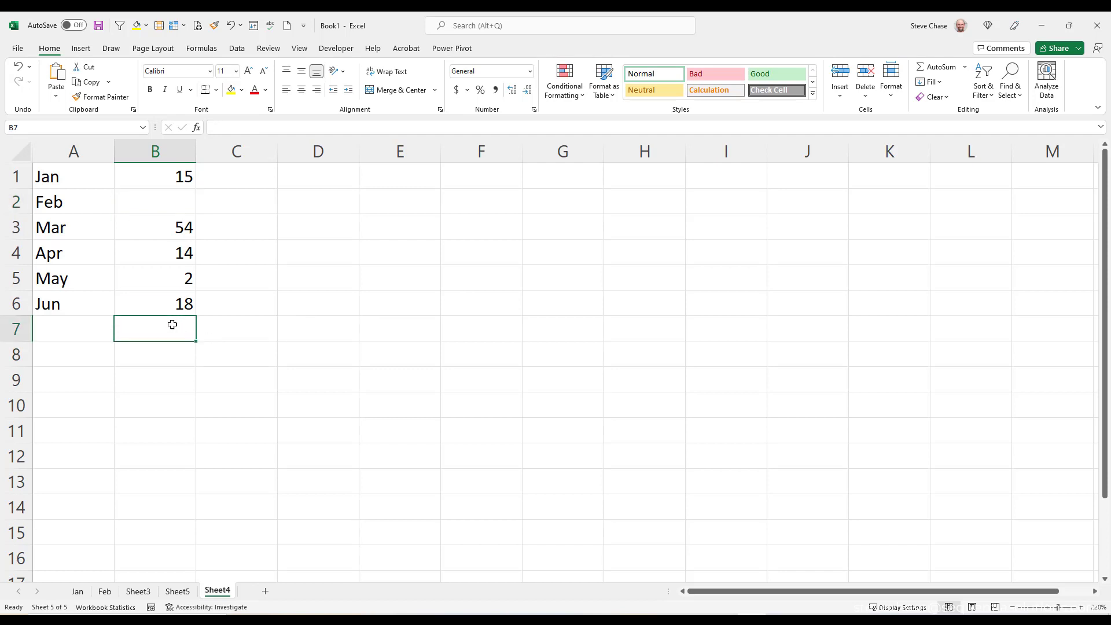
left_click(937, 74)
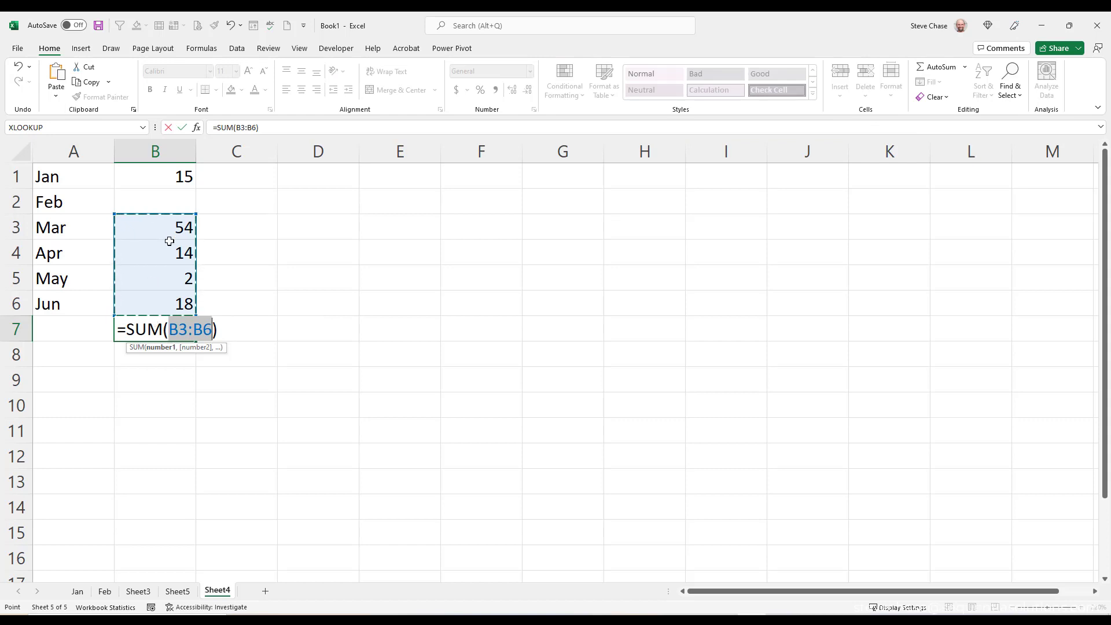
left_click_drag(159, 179, 160, 302)
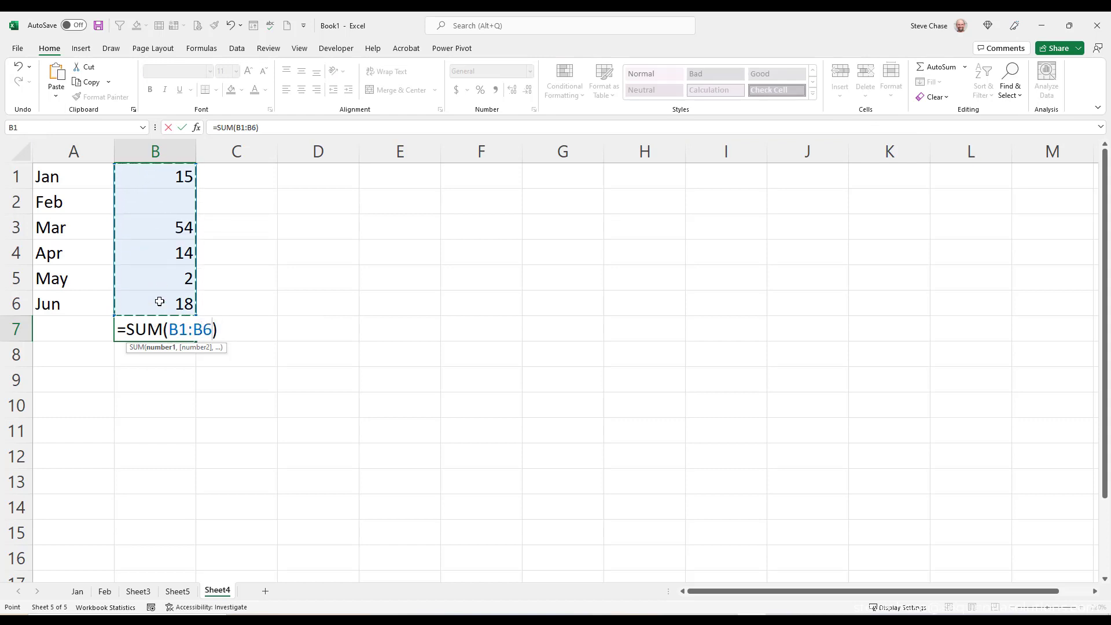
key("Return")
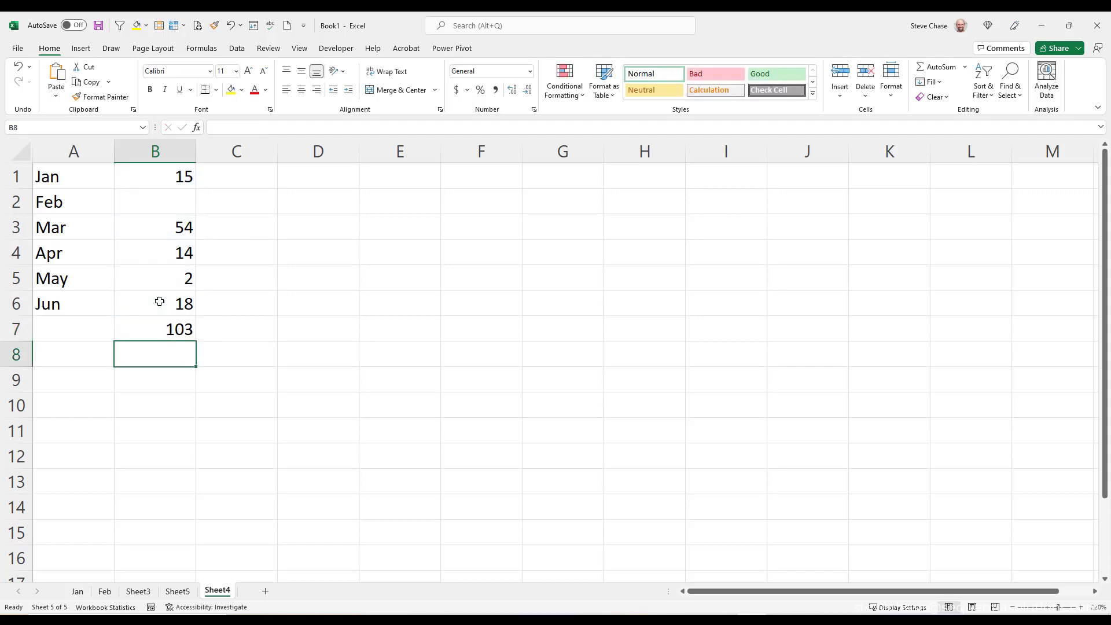
Re-enter 21 in B2 for Feb so the total reads 124.
left_click(130, 200)
type("21")
key("Return")
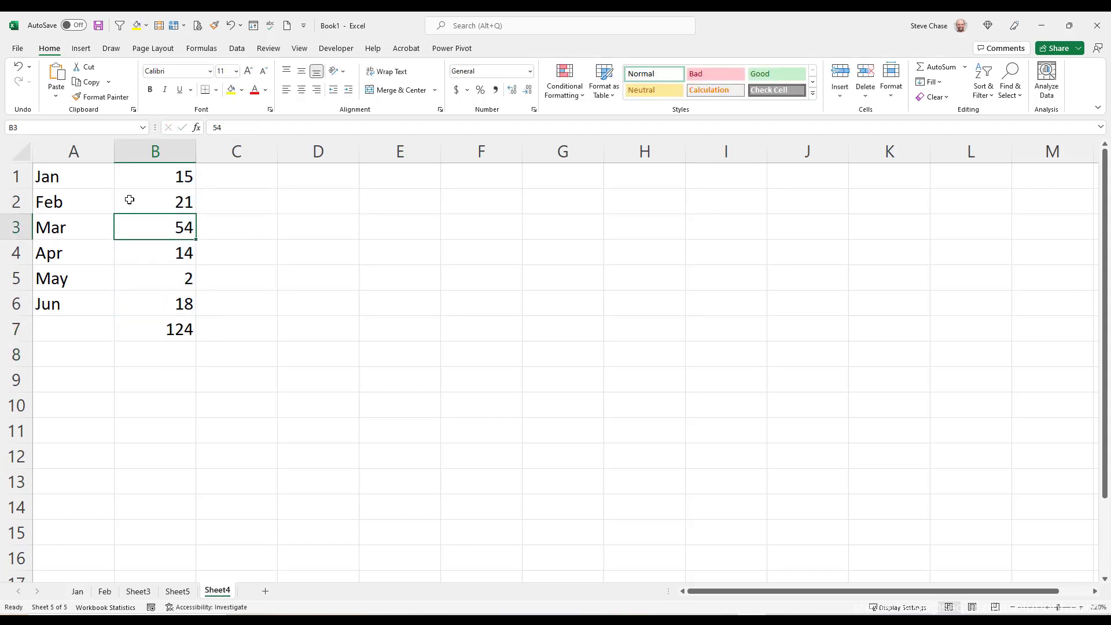